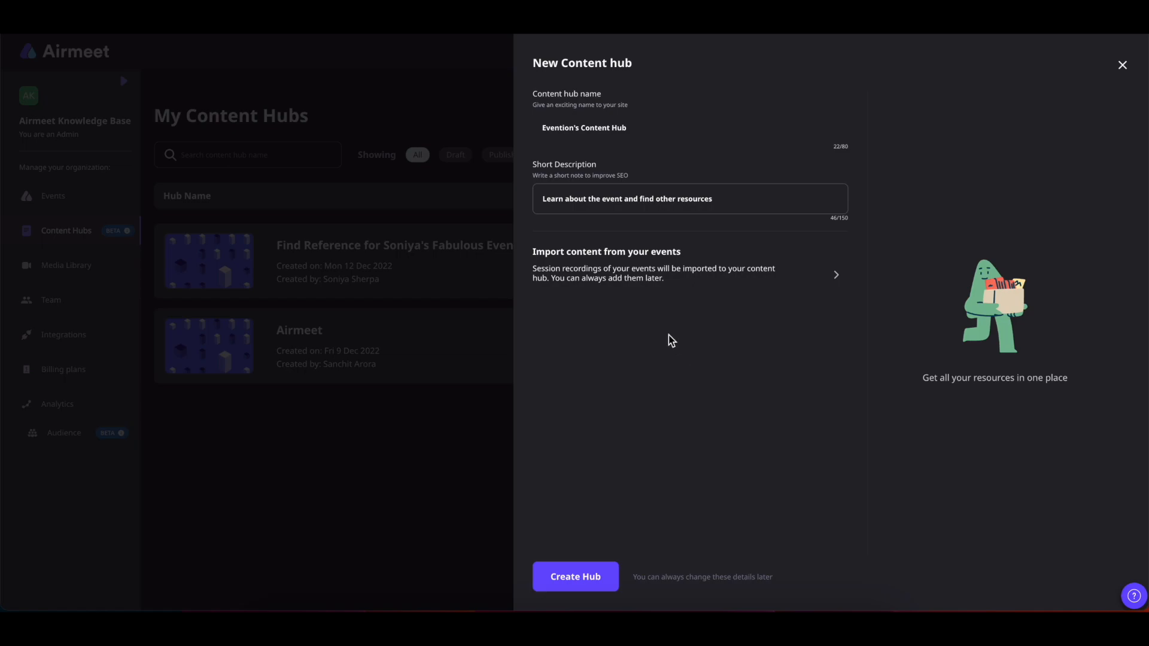
Step: Import the content of UTM EVENT into the new hub "Evention's Content Hub" and create the hub
click(628, 274)
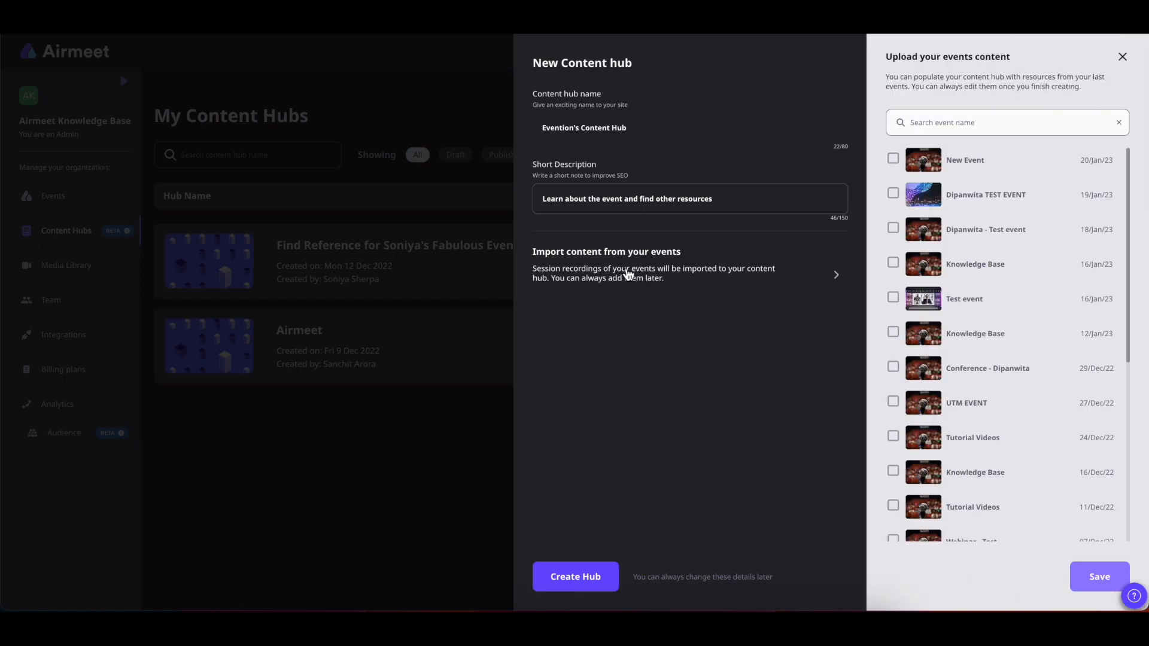
click(893, 402)
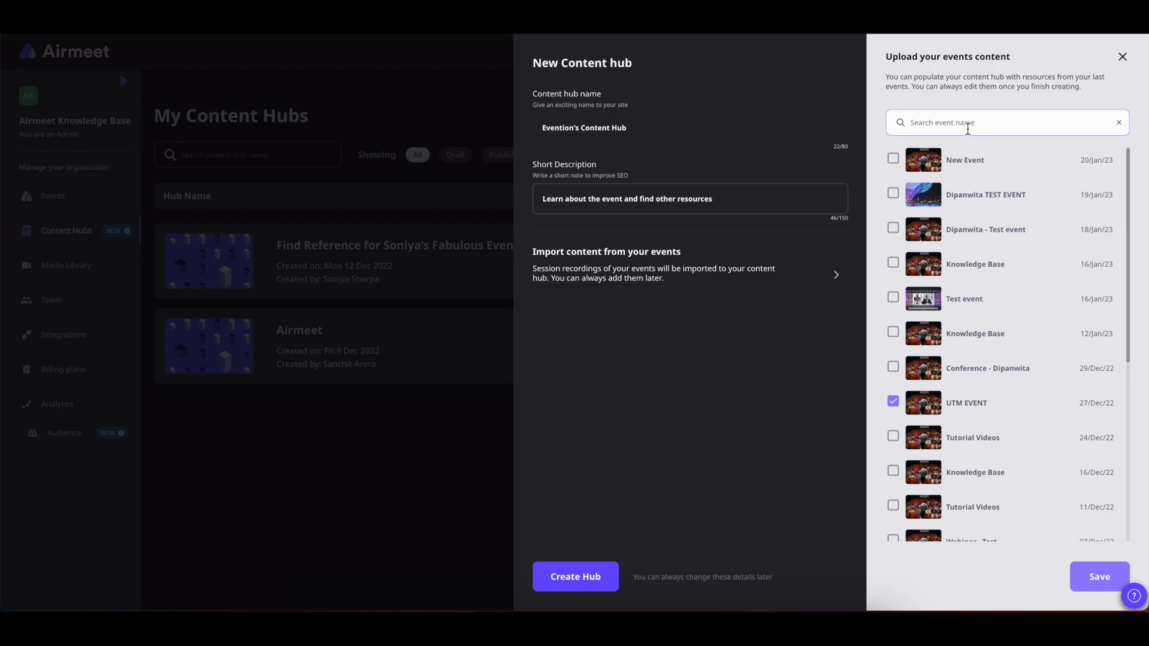
click(1094, 577)
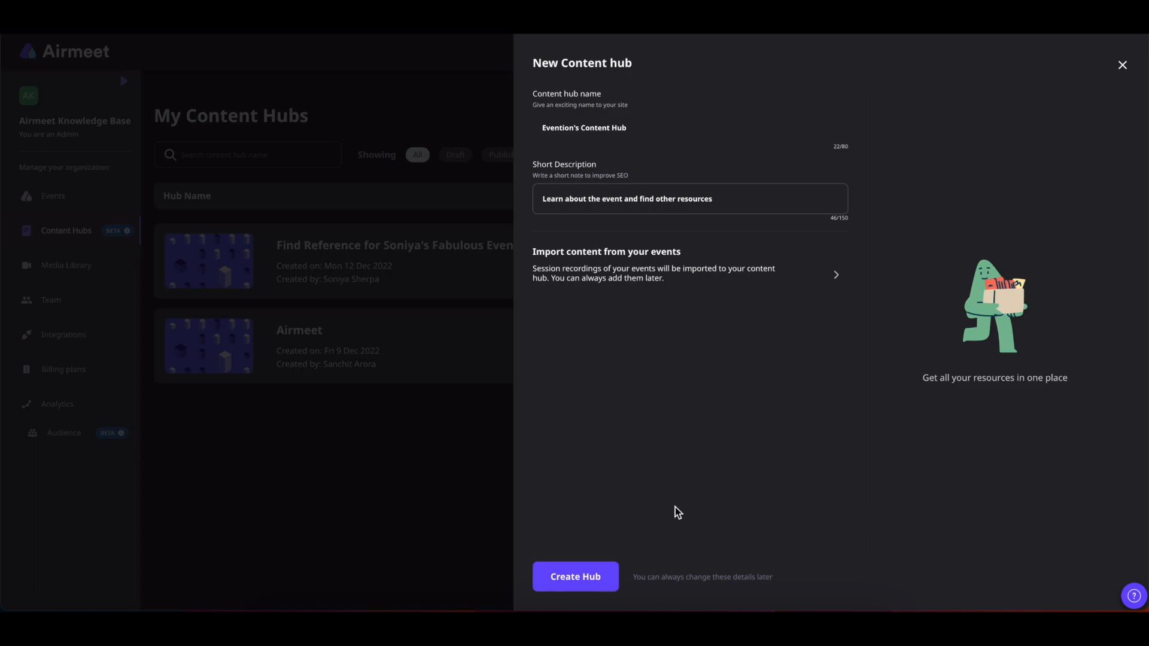
click(586, 578)
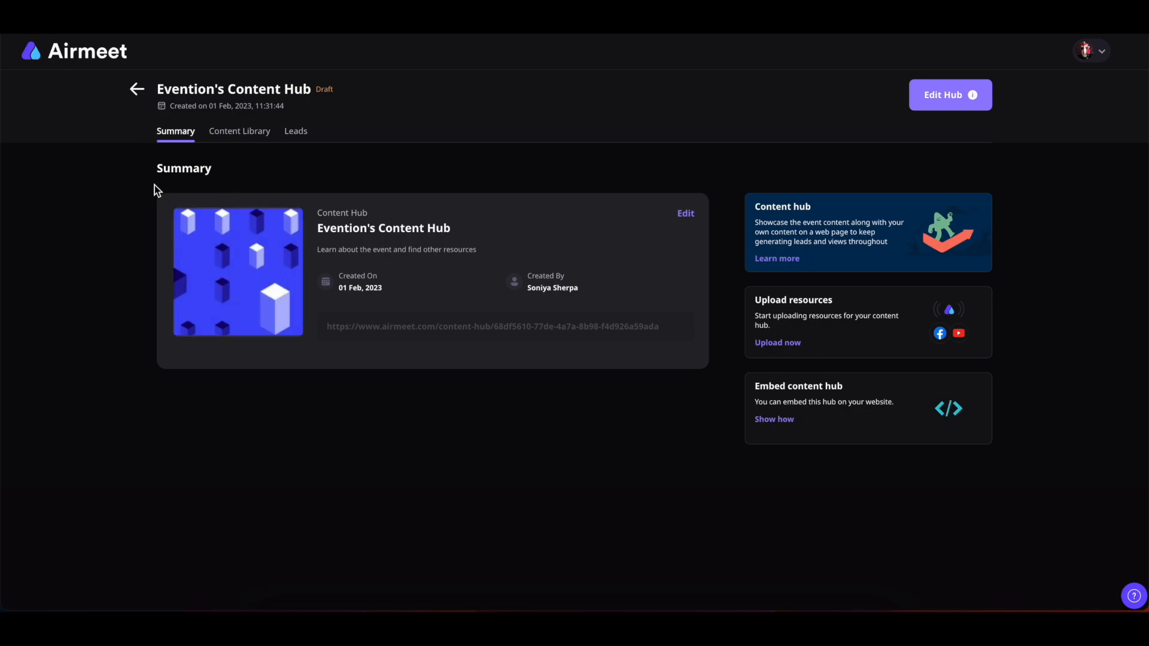
Step: View the hub's Content Library and Leads pages and return to its Summary
click(240, 137)
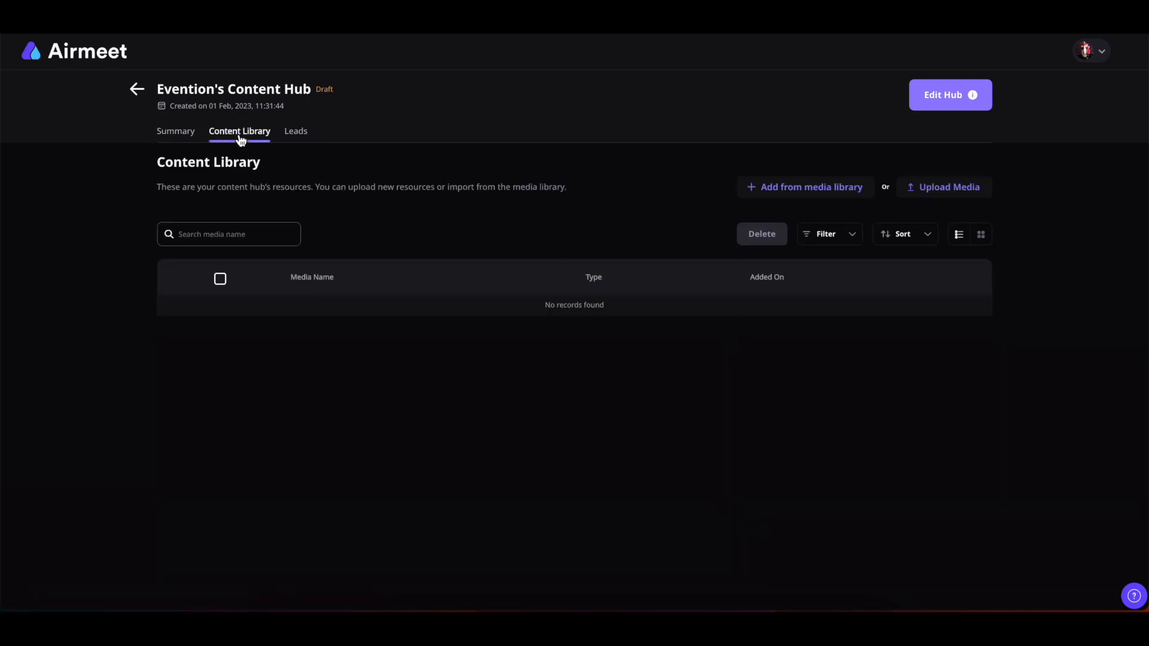
click(297, 137)
click(181, 137)
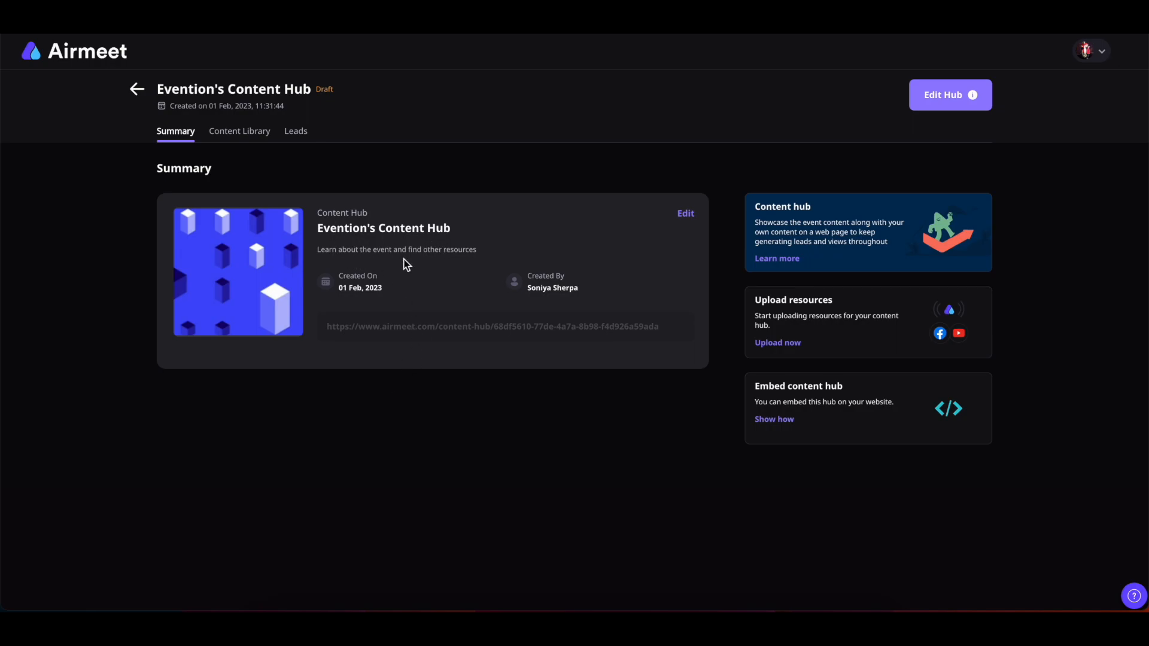
Step: Open the hub's name and short description for editing and update the hub without altering them
click(685, 215)
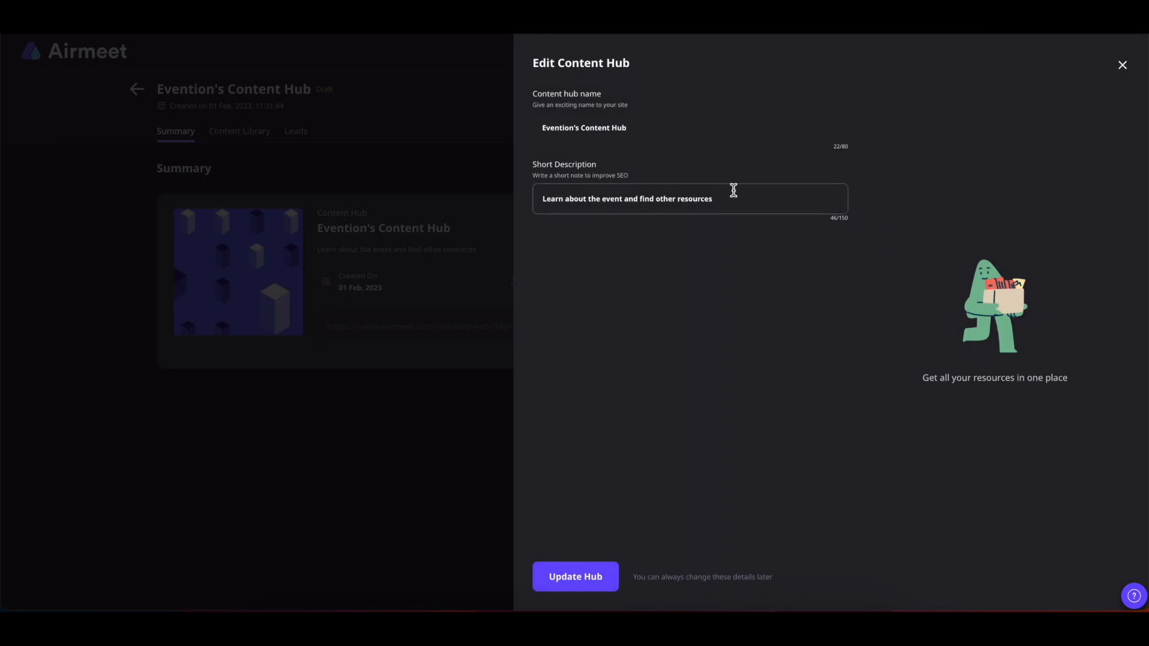
click(729, 201)
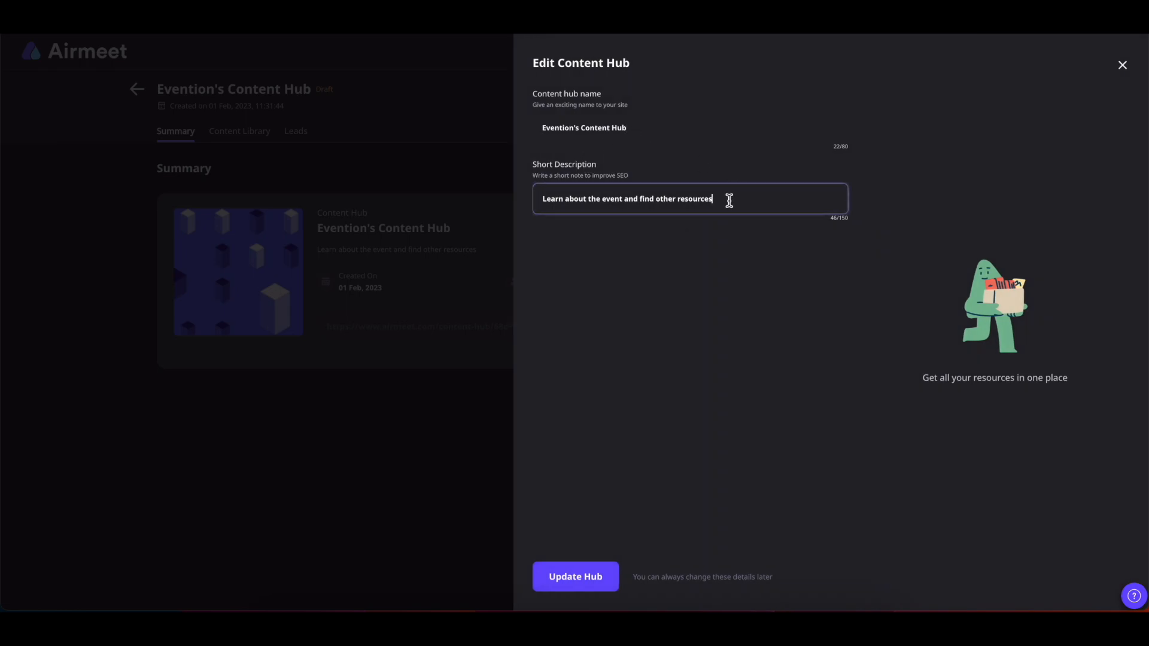
click(585, 578)
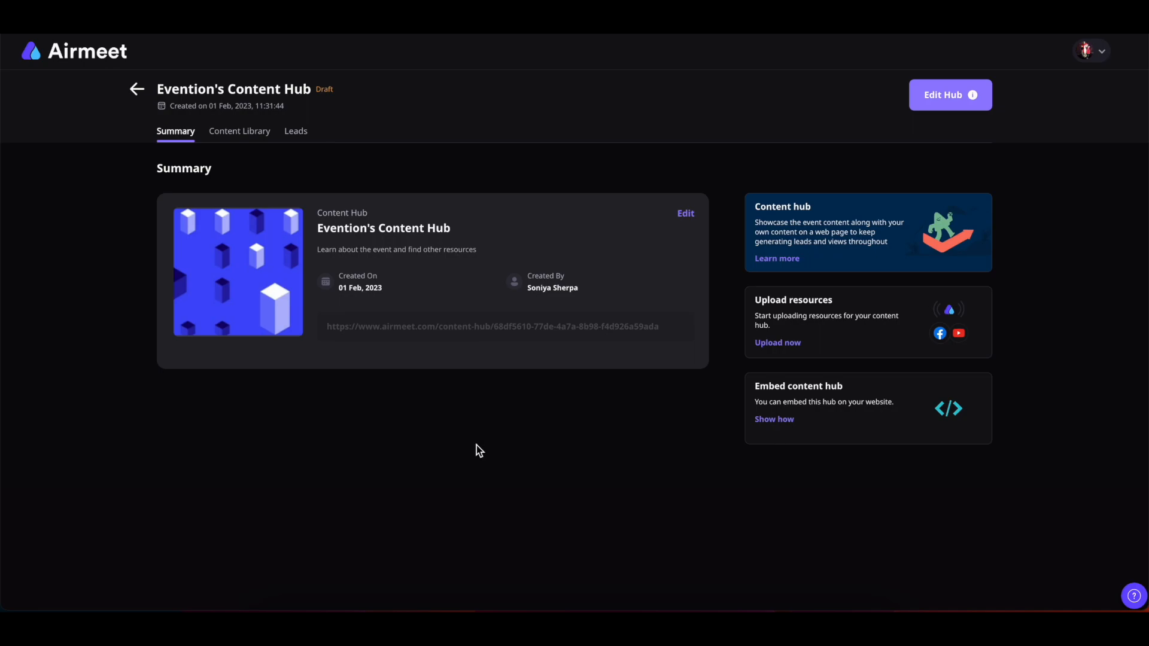
Step: Add the video "10 Virtual Event Ideas for Better Lead Generation and Audience Engagement!" from the media library to the hub's Content Library
click(239, 137)
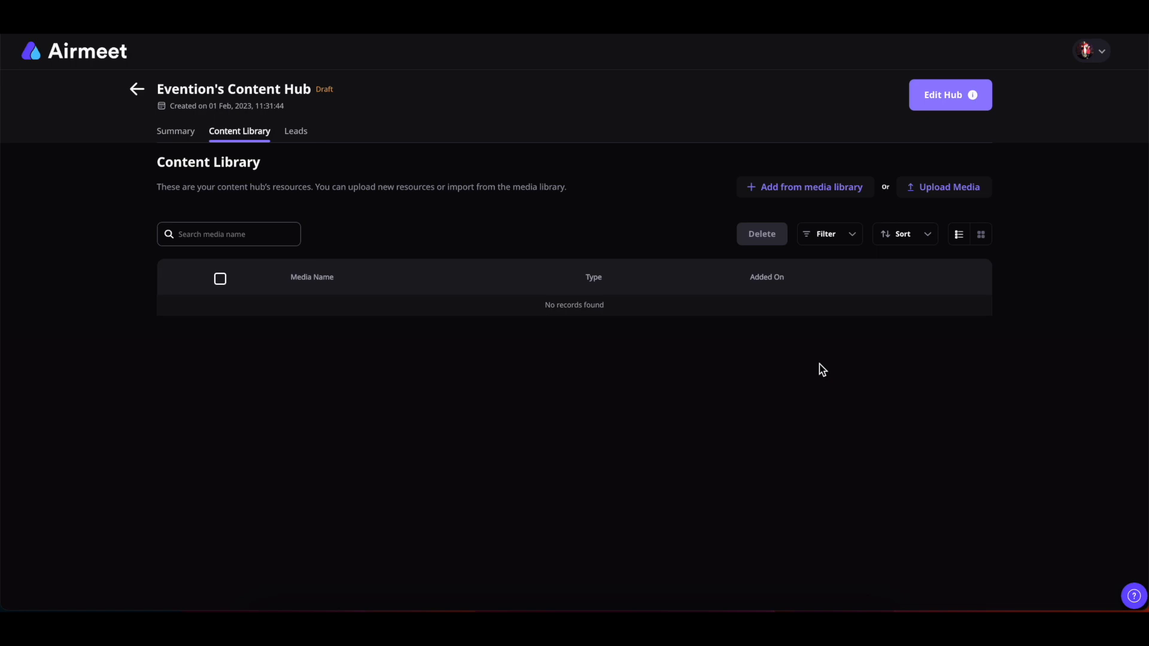
click(803, 191)
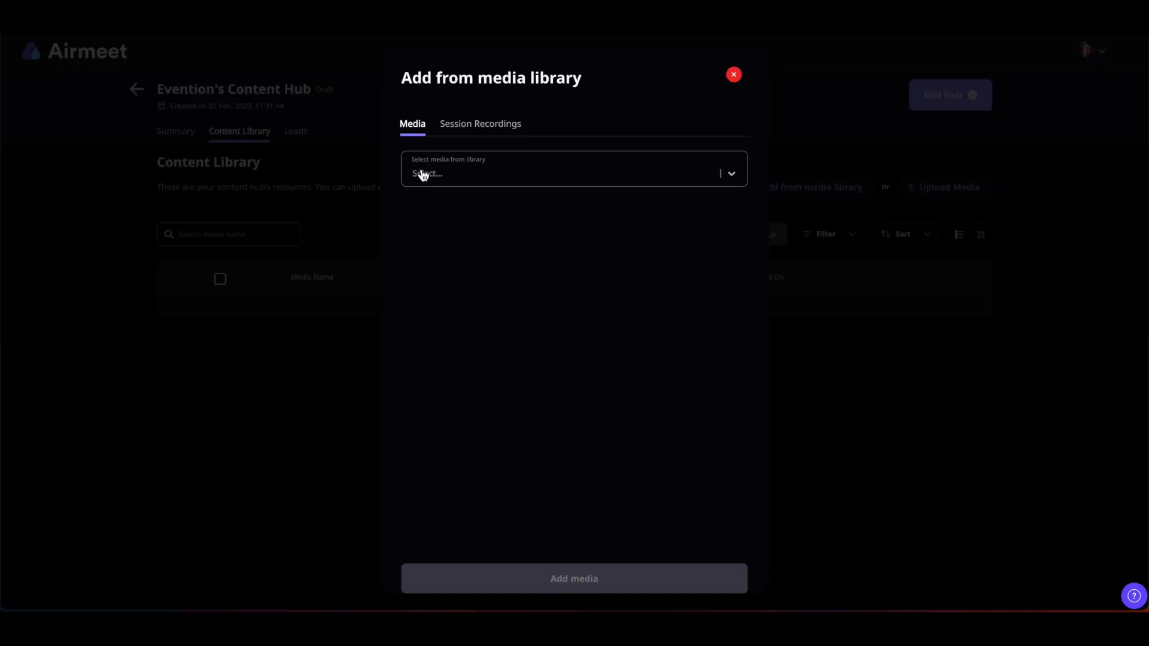
click(738, 179)
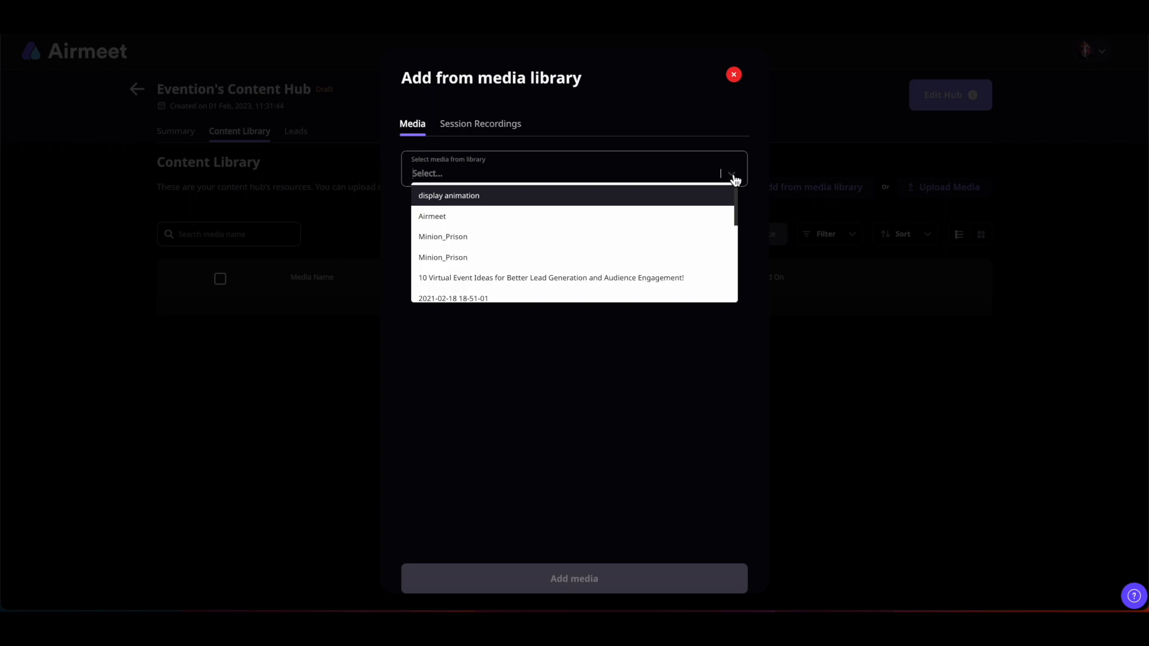
click(656, 278)
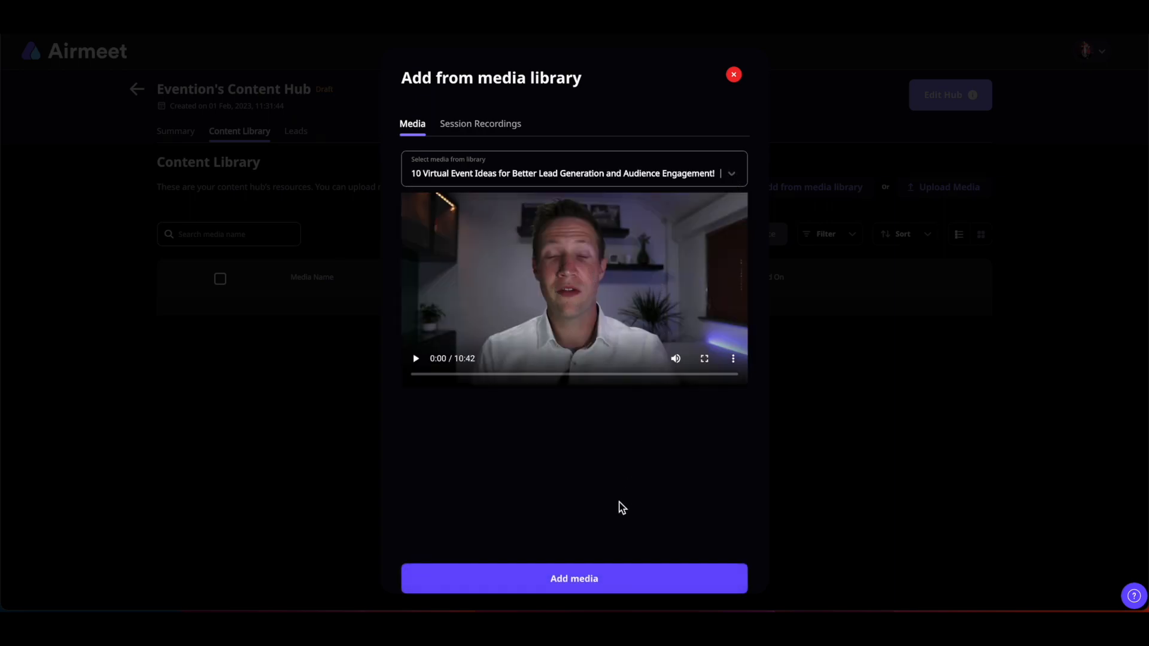
click(581, 586)
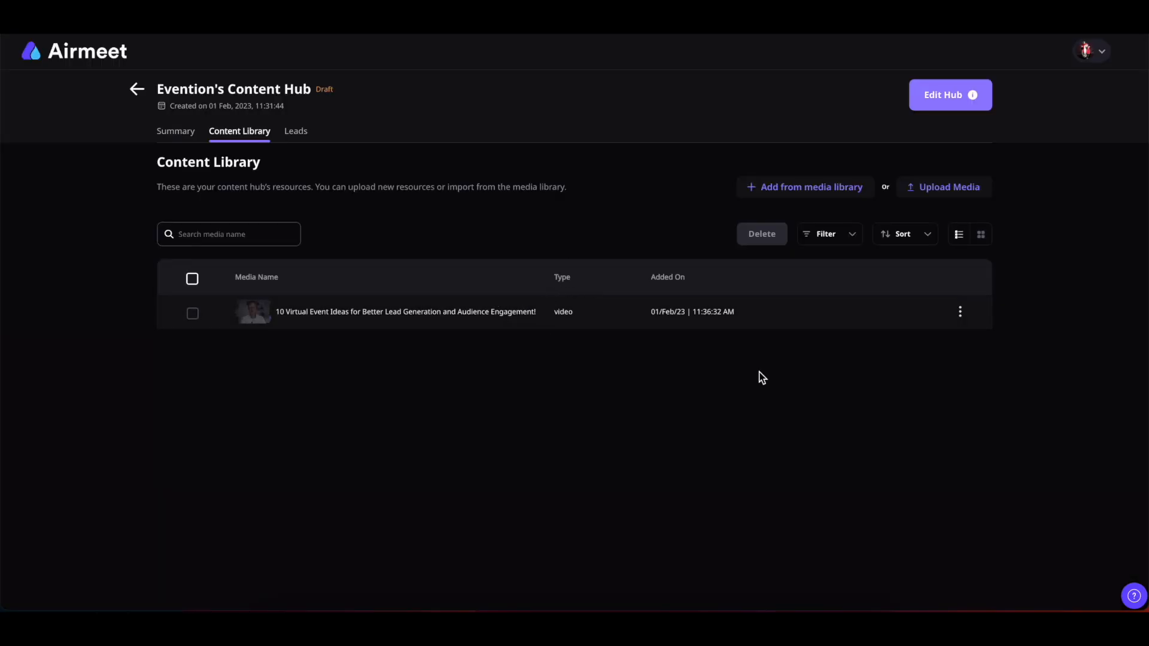
Step: Look at the option for adding session recordings from the media library and close it without adding anything
click(799, 191)
click(487, 130)
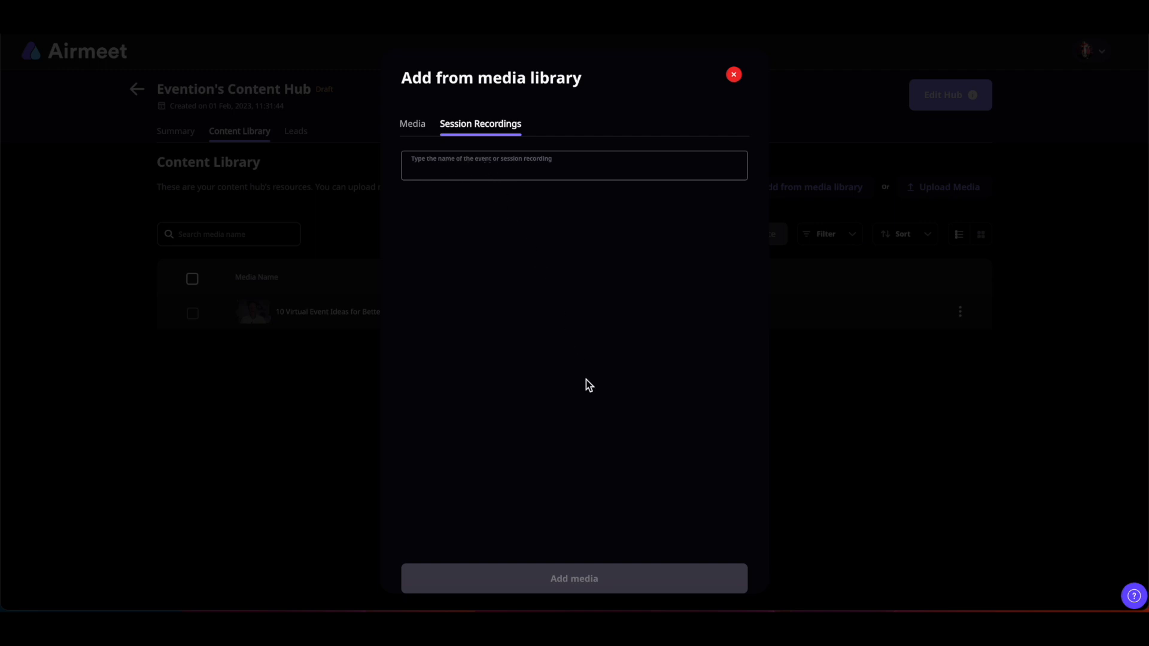
click(734, 75)
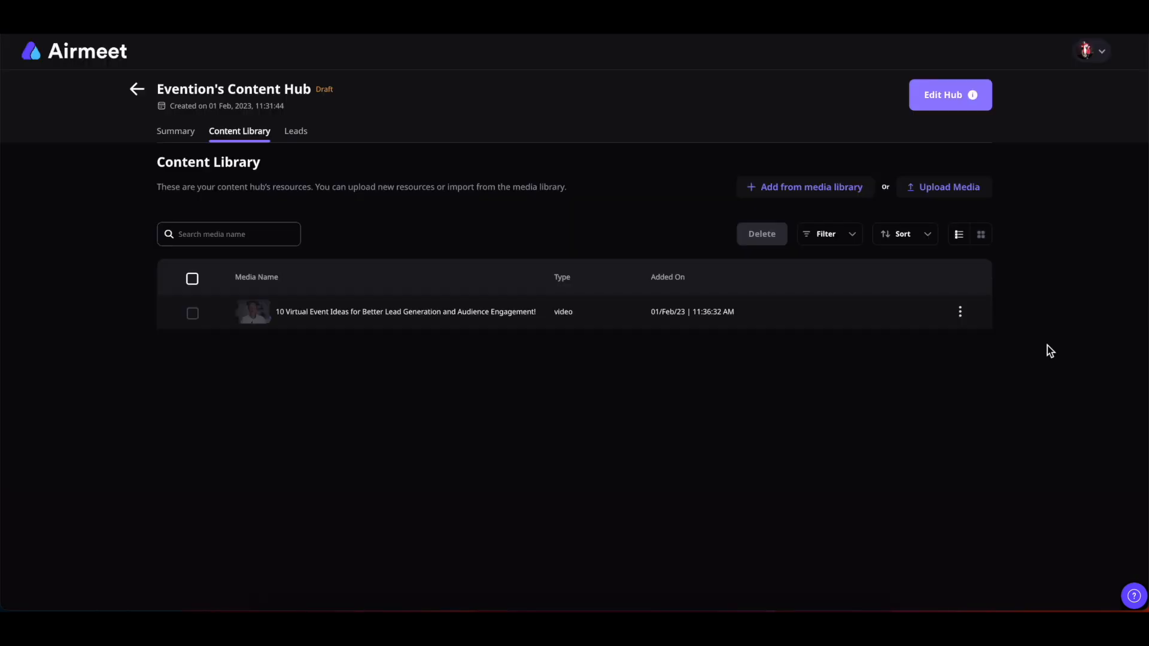
Step: Upload the image IMG.png to the hub's Content Library
click(947, 188)
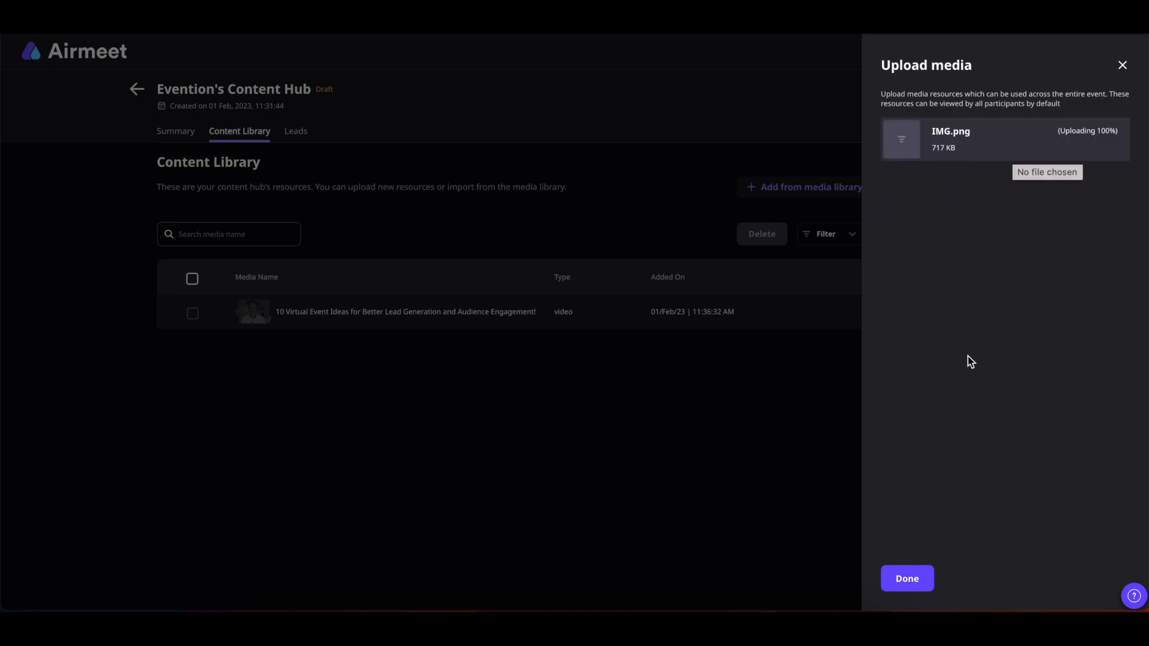
click(918, 581)
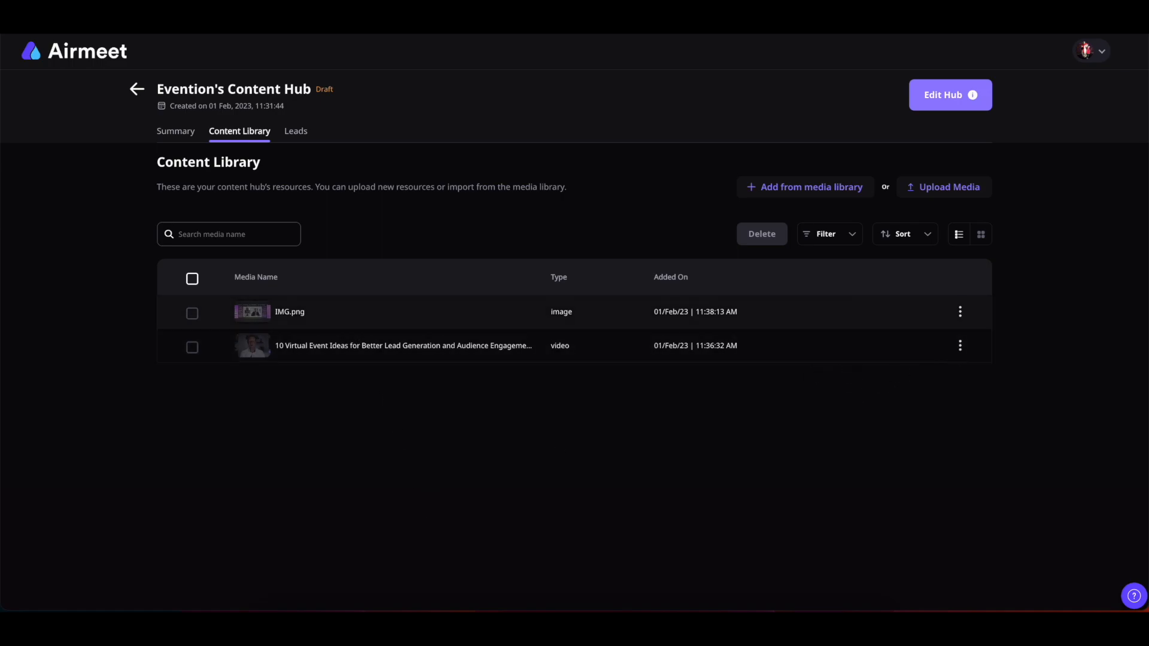
Step: View the media details of IMG.png, close them unedited, and look at the image's available actions
click(961, 314)
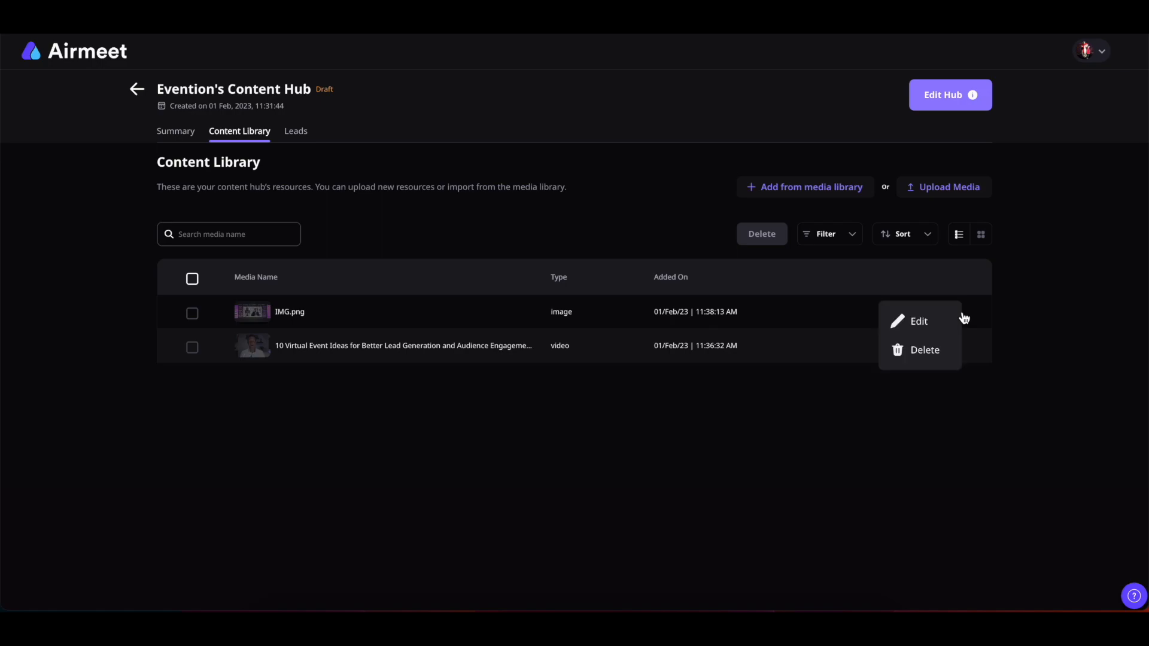
click(913, 329)
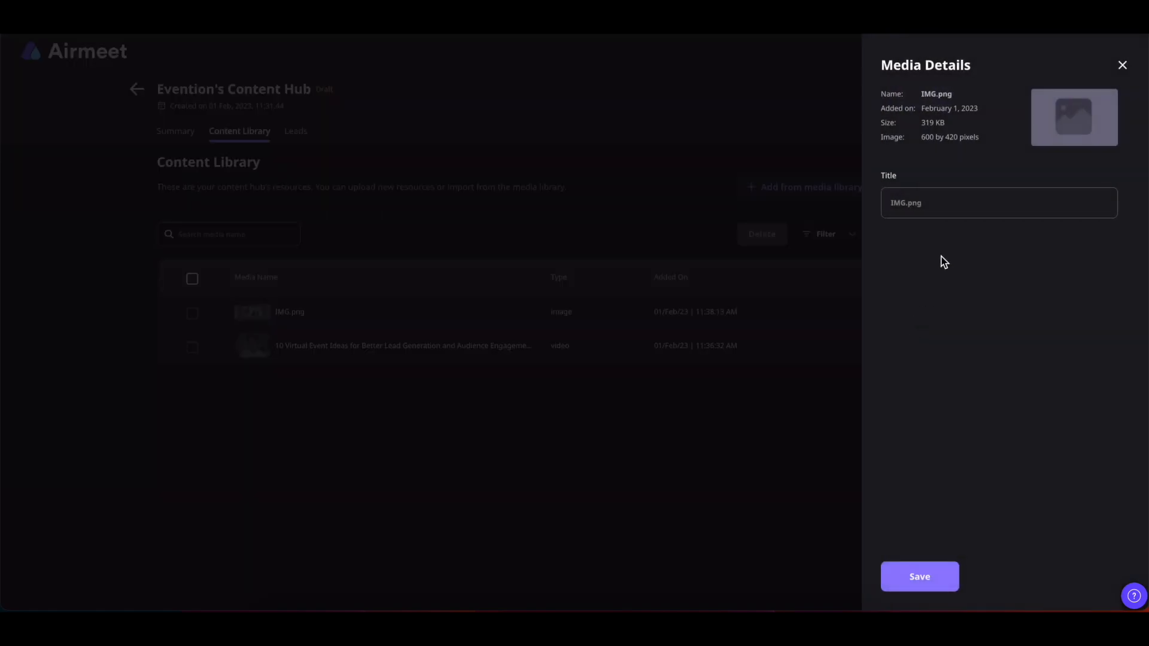
click(1123, 65)
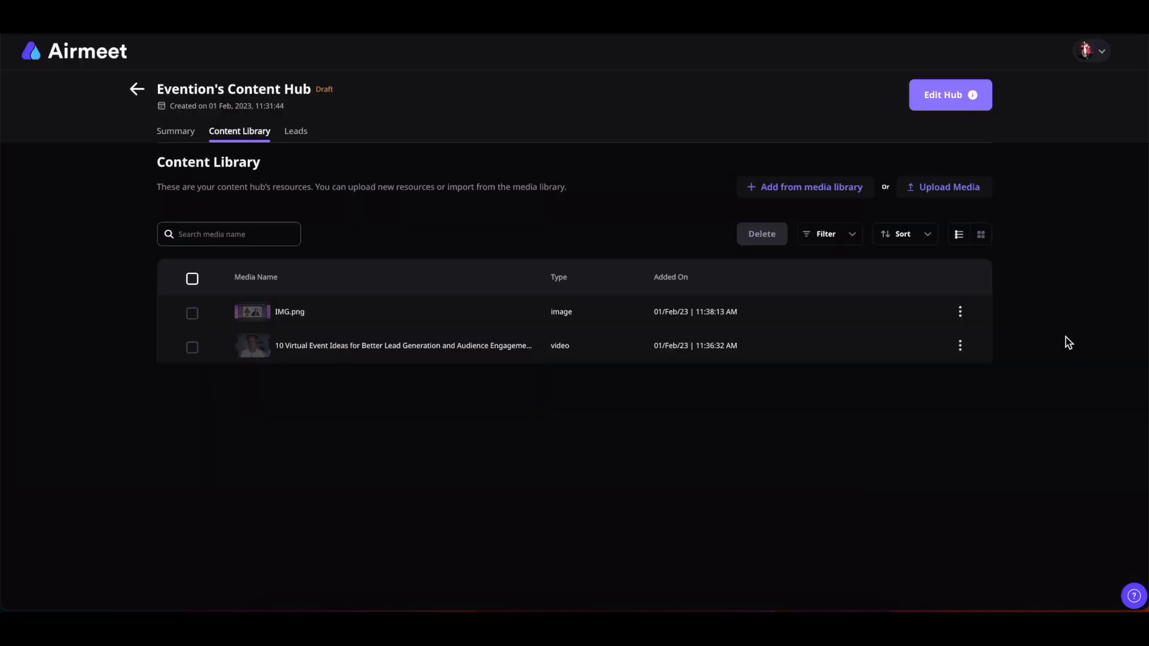
click(961, 313)
Step: Examine the Content Library's filter criteria, sort orders and grid view option without applying a filter or sort
click(853, 235)
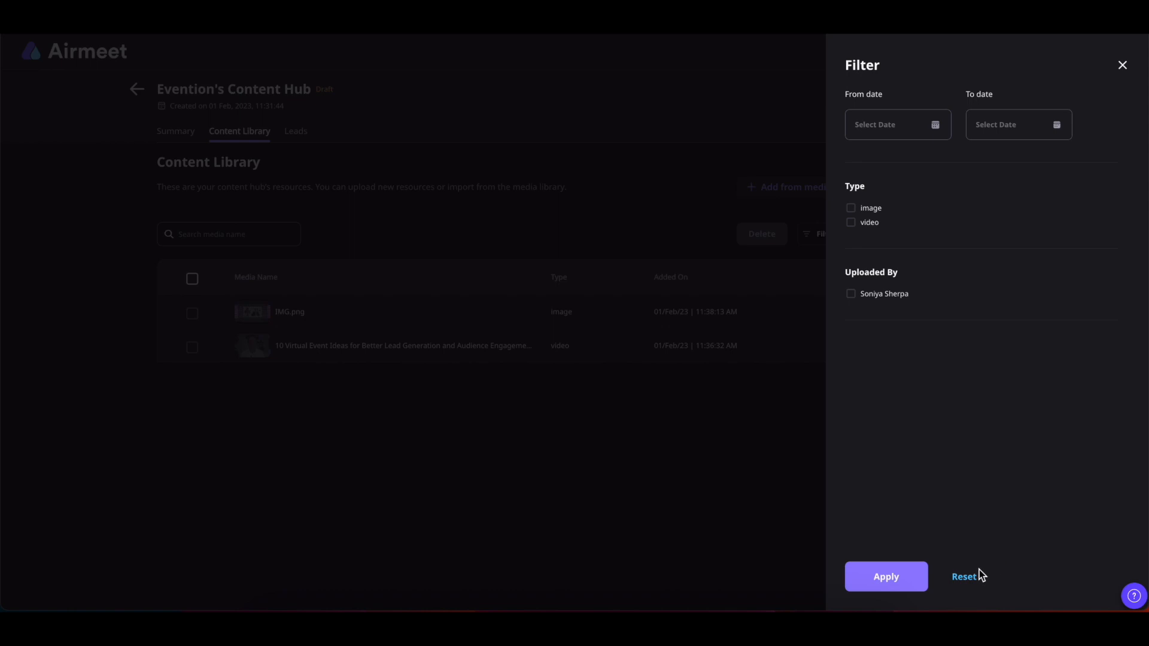
click(1124, 66)
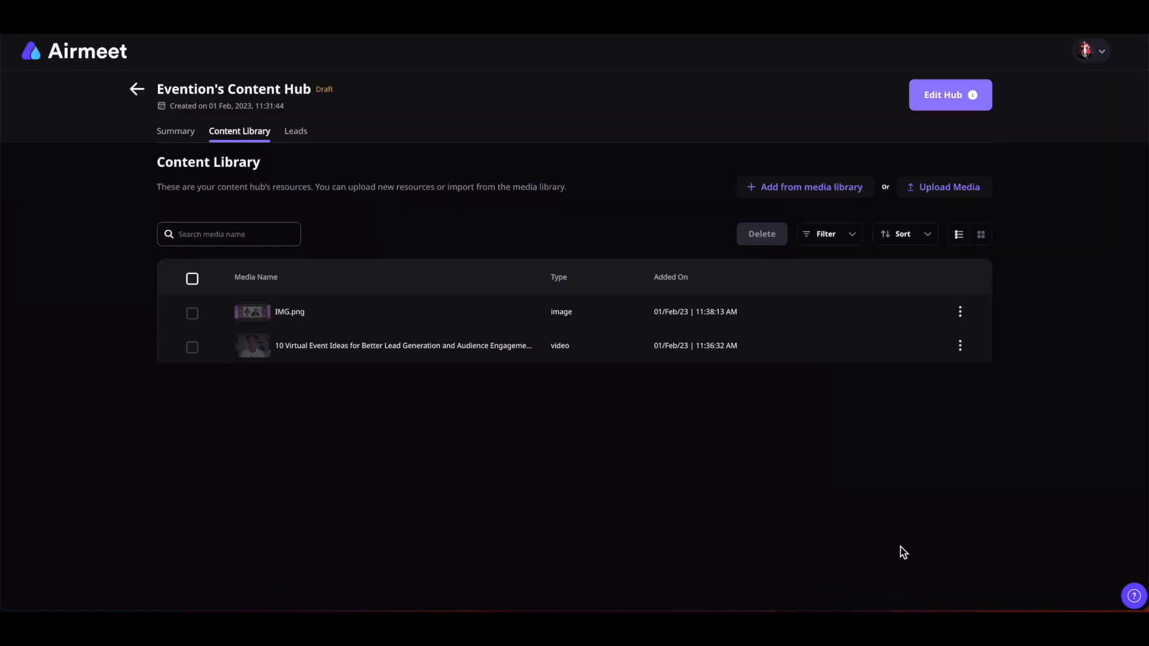
click(927, 237)
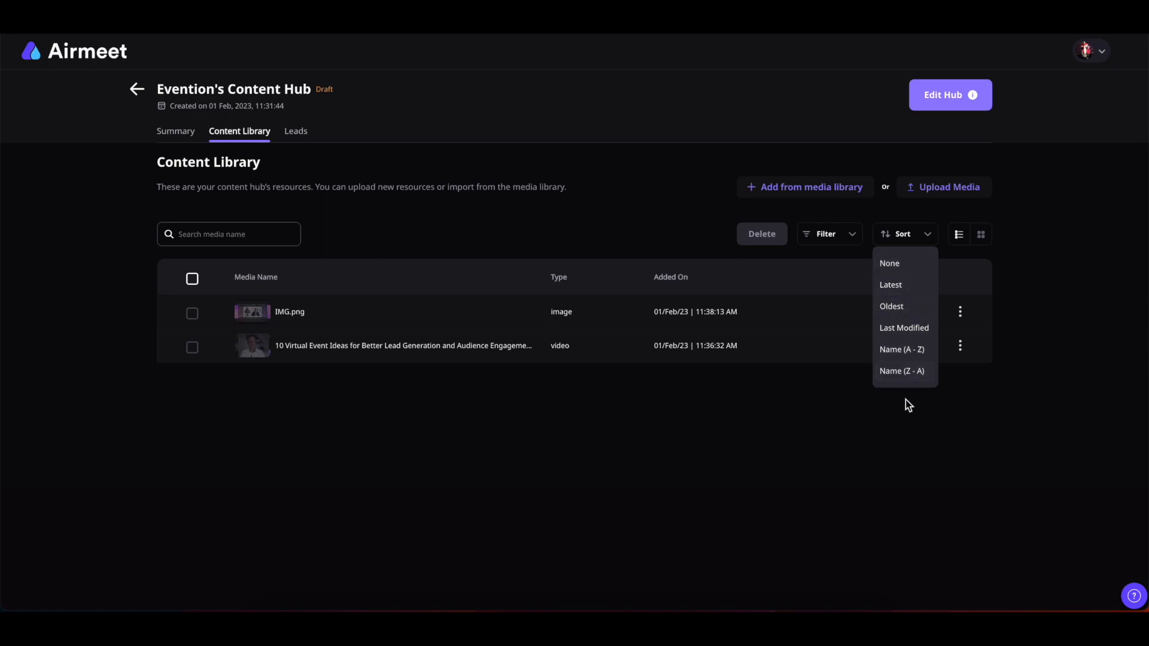
click(906, 431)
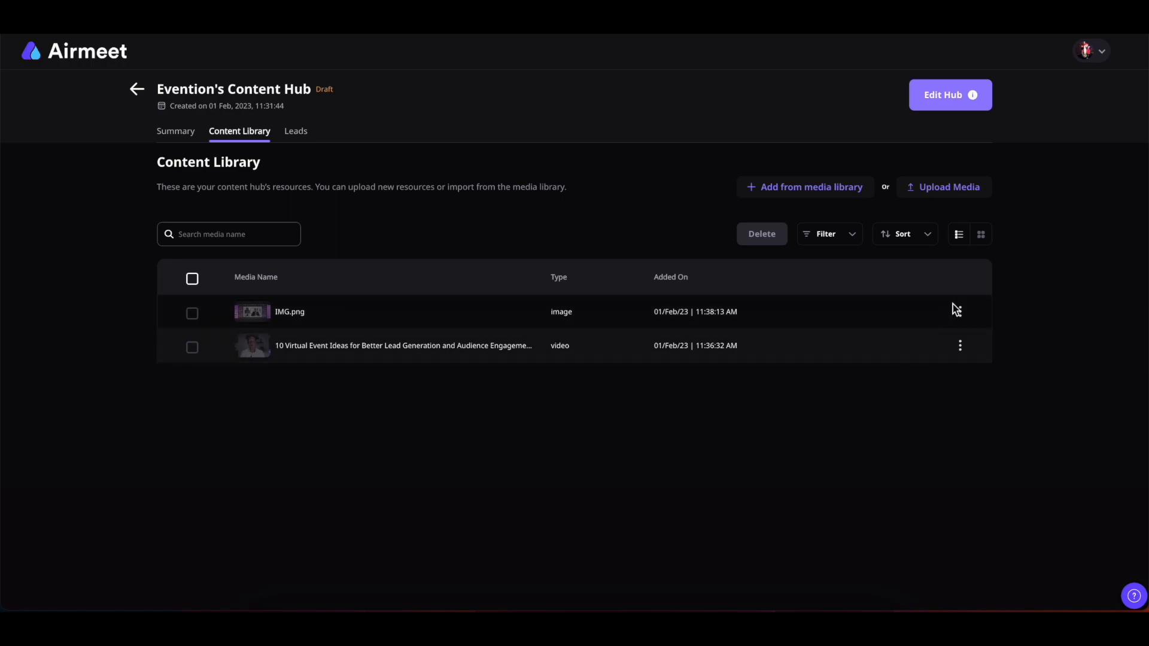
click(981, 238)
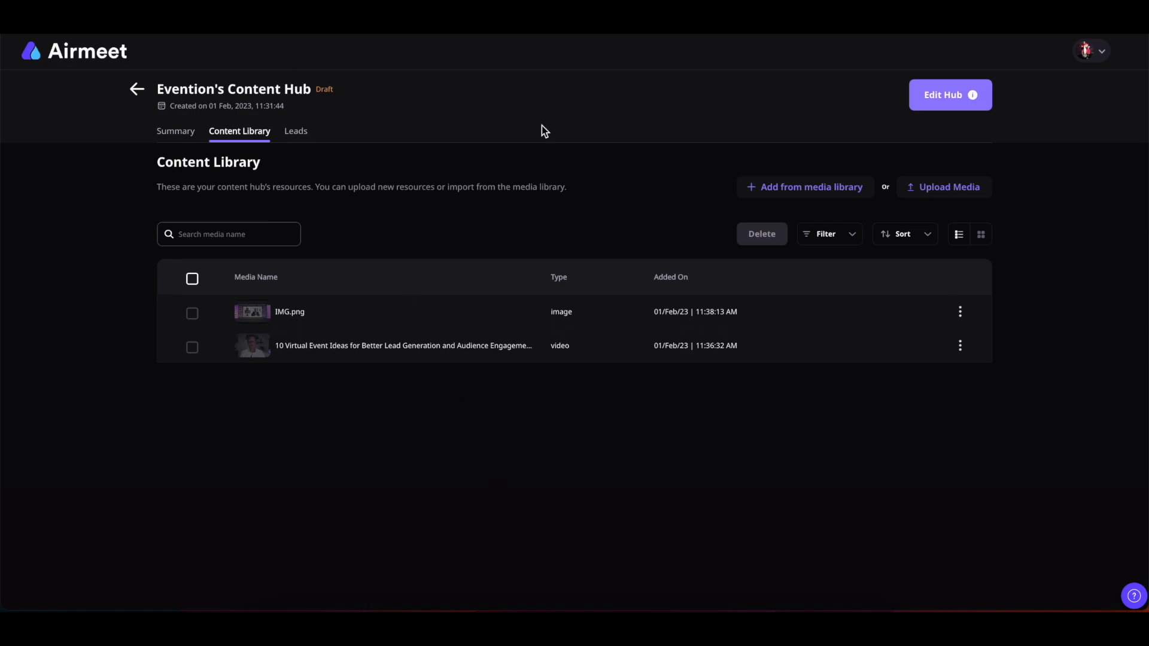
Step: Open the hub's page for editing and delete the event card, web link card and registration sections below the hero banner
click(937, 99)
scroll(996, 261, down, 6)
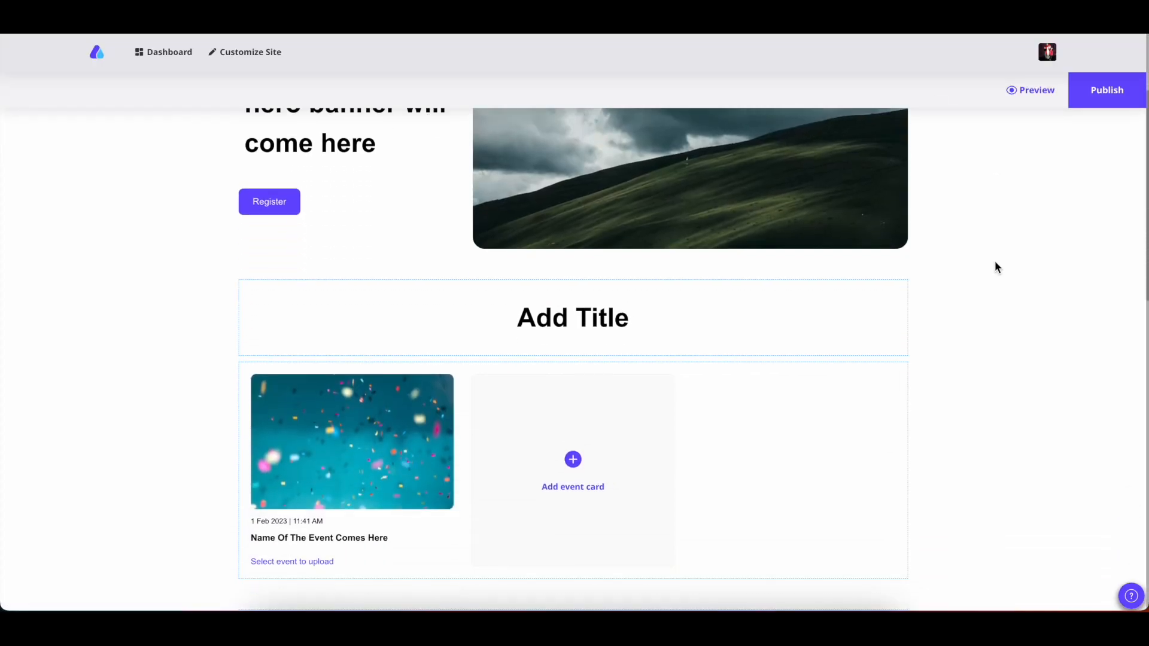
scroll(995, 267, down, 5)
scroll(996, 268, up, 15)
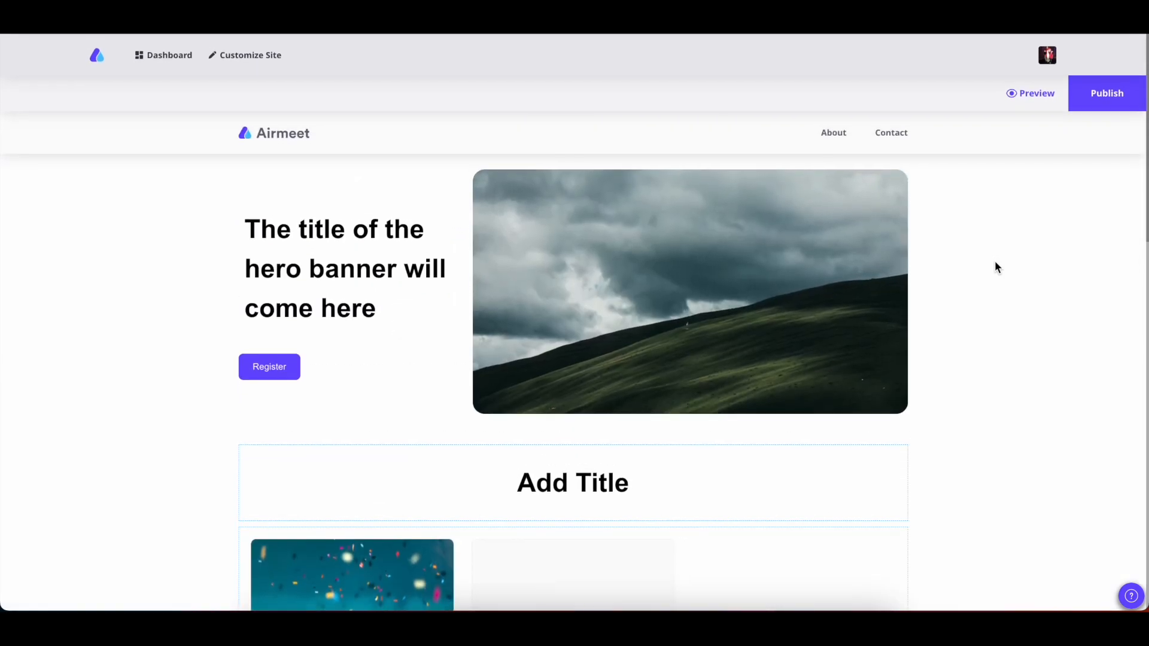
scroll(1015, 327, down, 7)
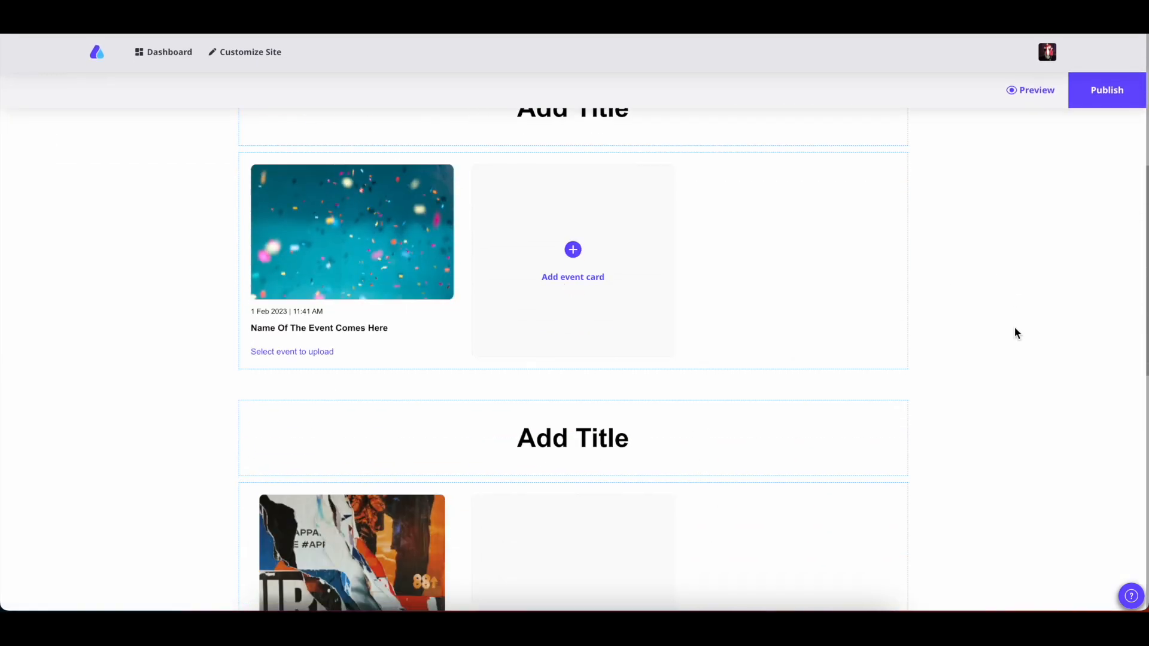
scroll(534, 273, down, 6)
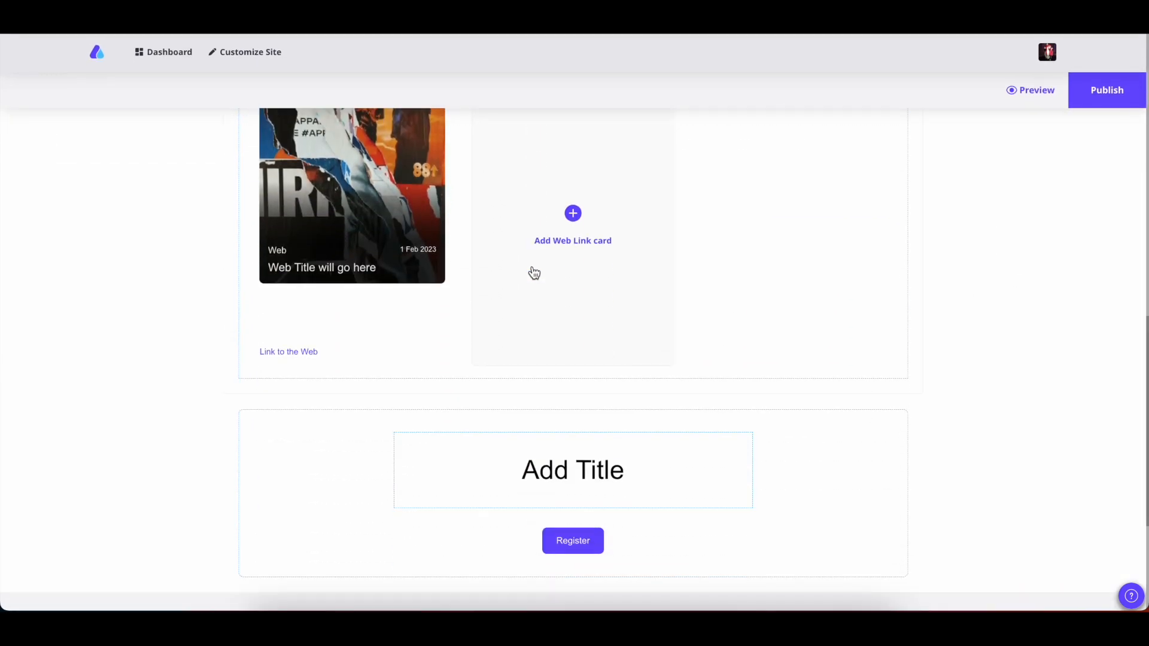
scroll(834, 397, down, 2)
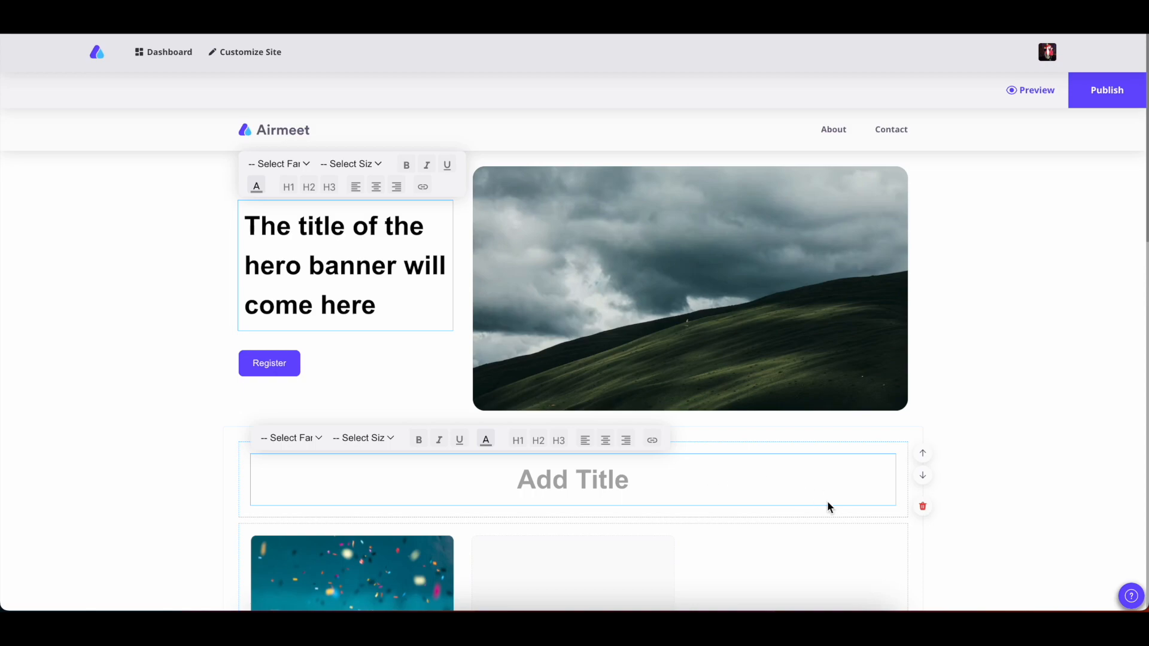
click(923, 509)
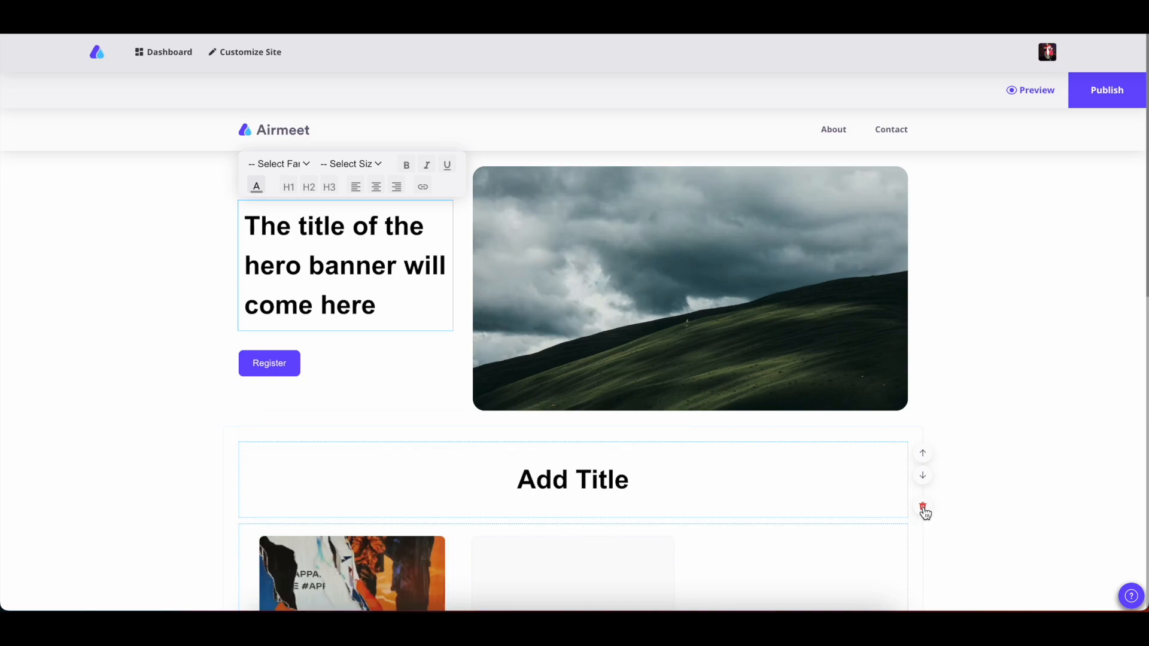
click(923, 509)
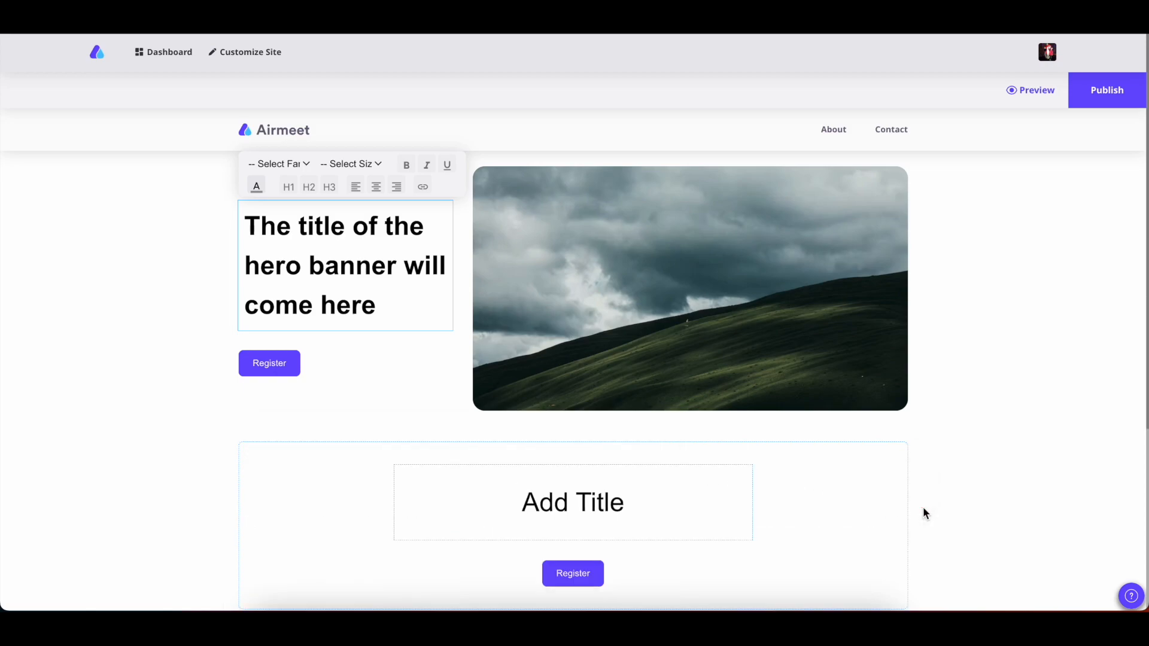
click(924, 509)
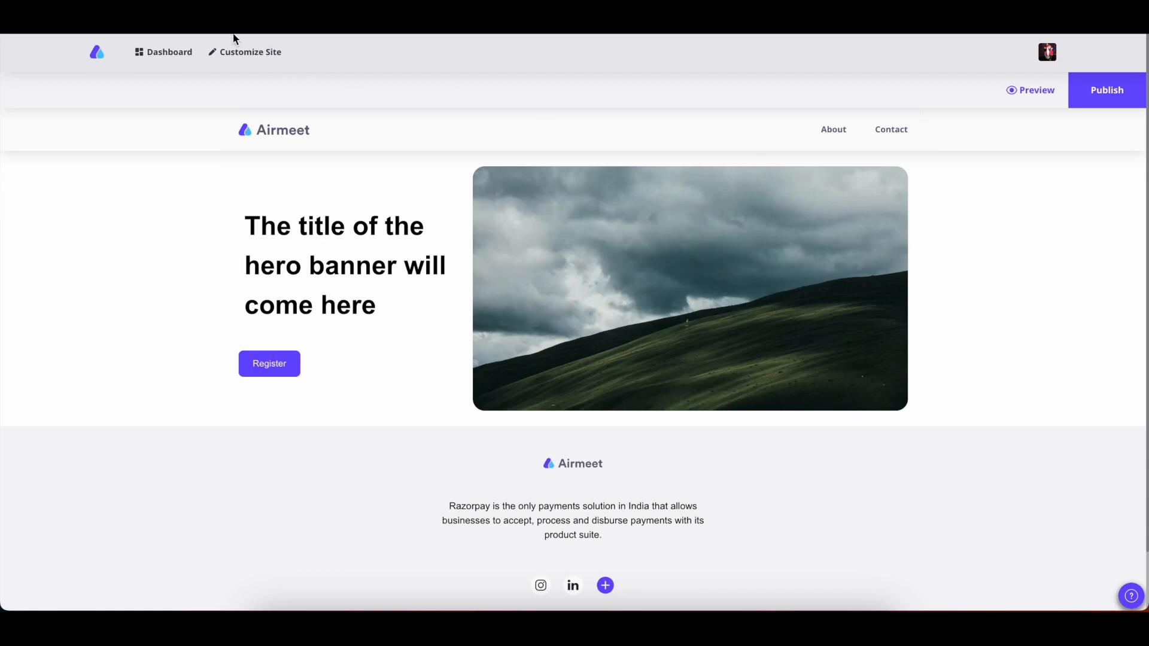
Step: Compare the two hero banner types and add an image slider card below the existing hero banner
click(231, 54)
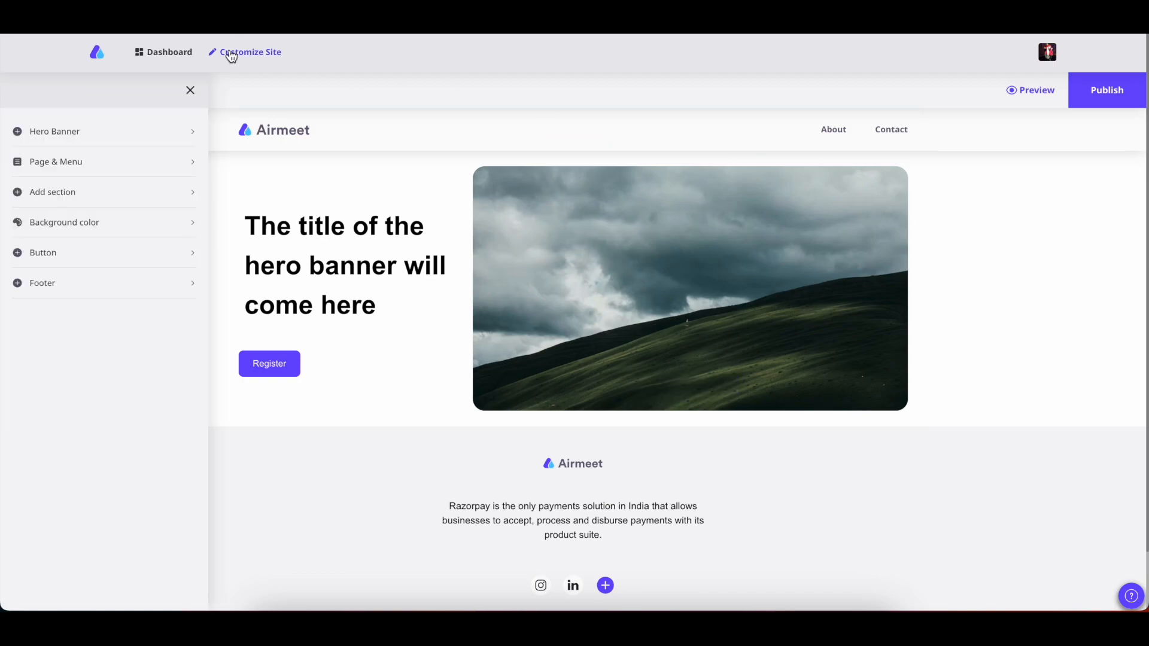
click(89, 138)
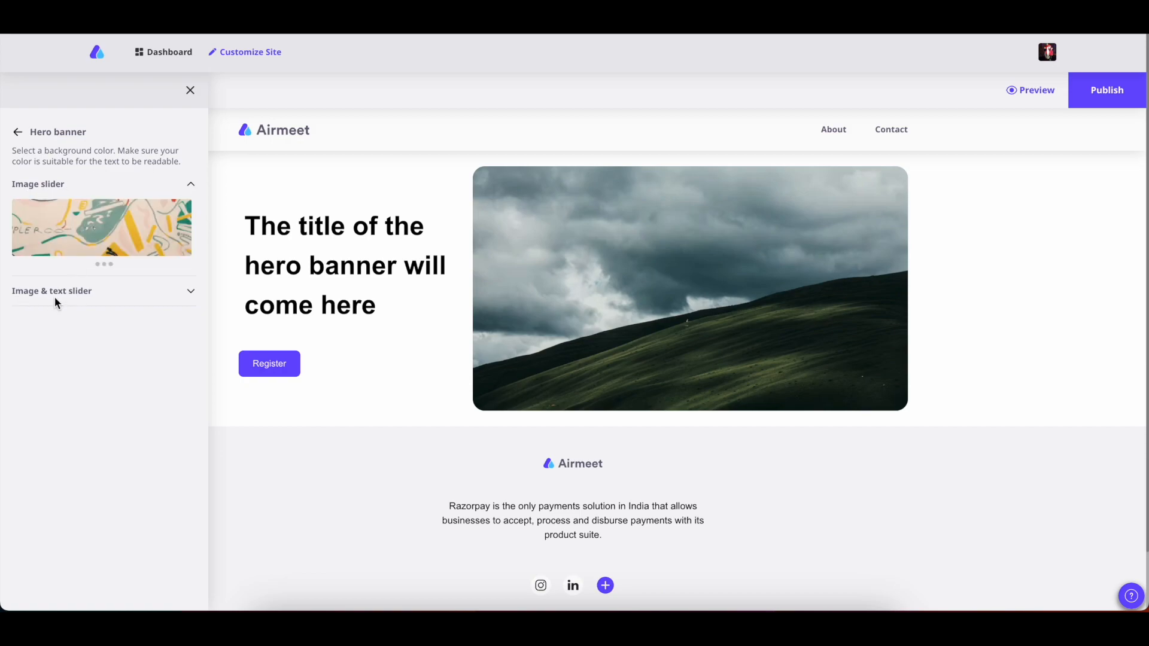
mouse_move(51, 219)
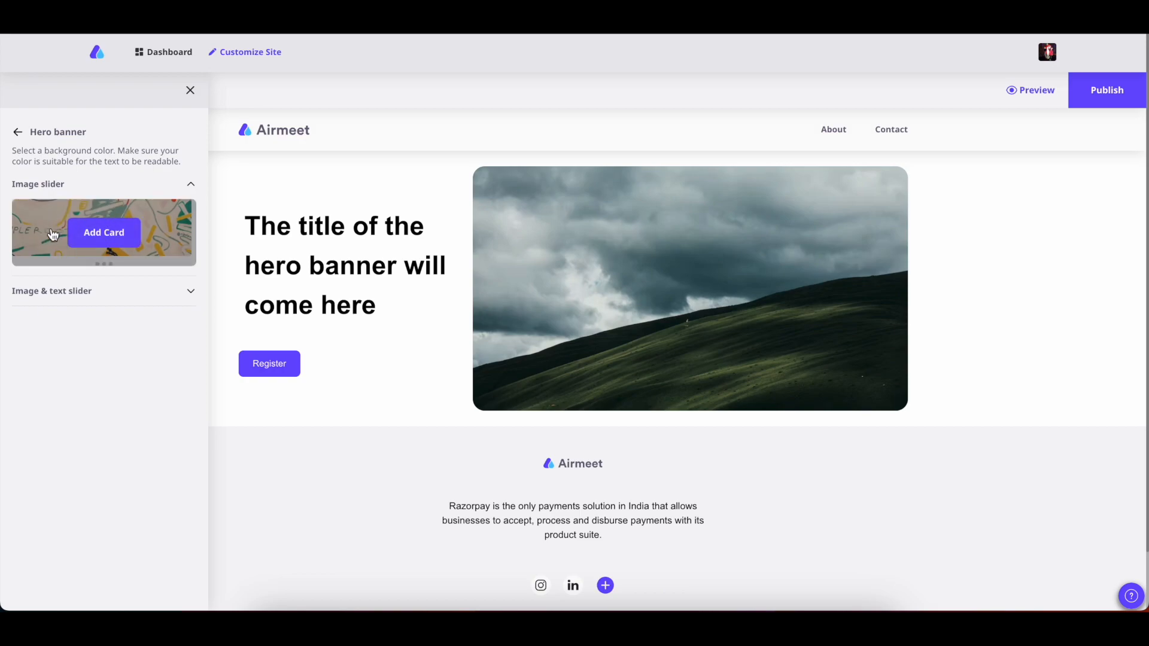
click(57, 295)
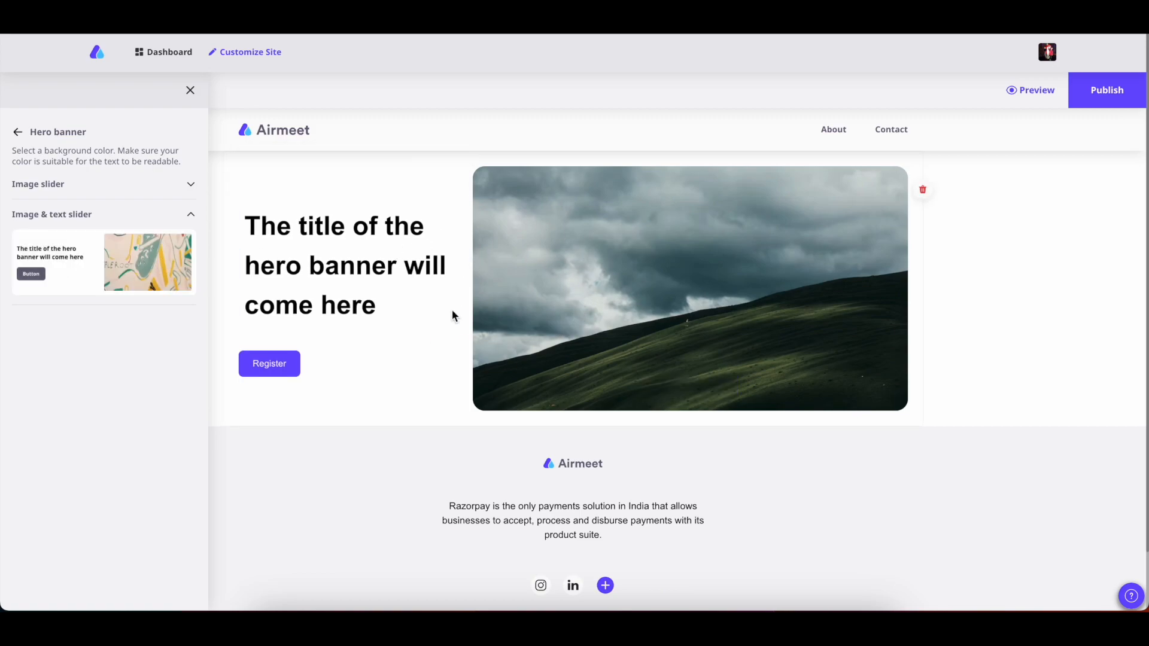
click(53, 188)
mouse_move(75, 254)
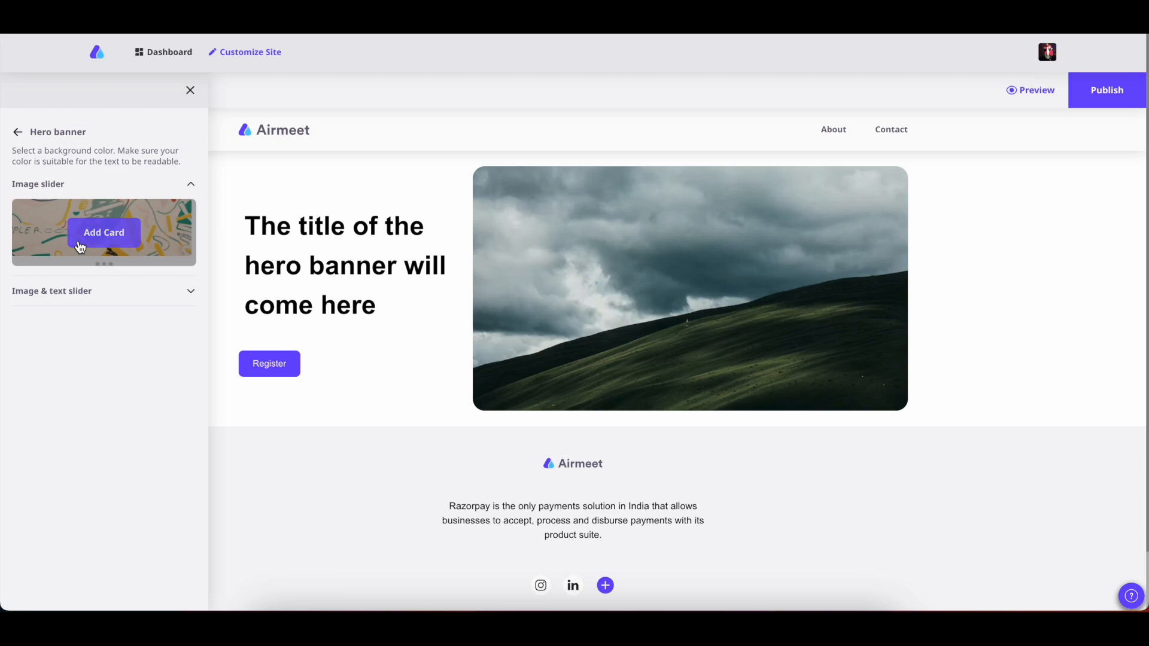
click(92, 244)
scroll(616, 290, down, 1)
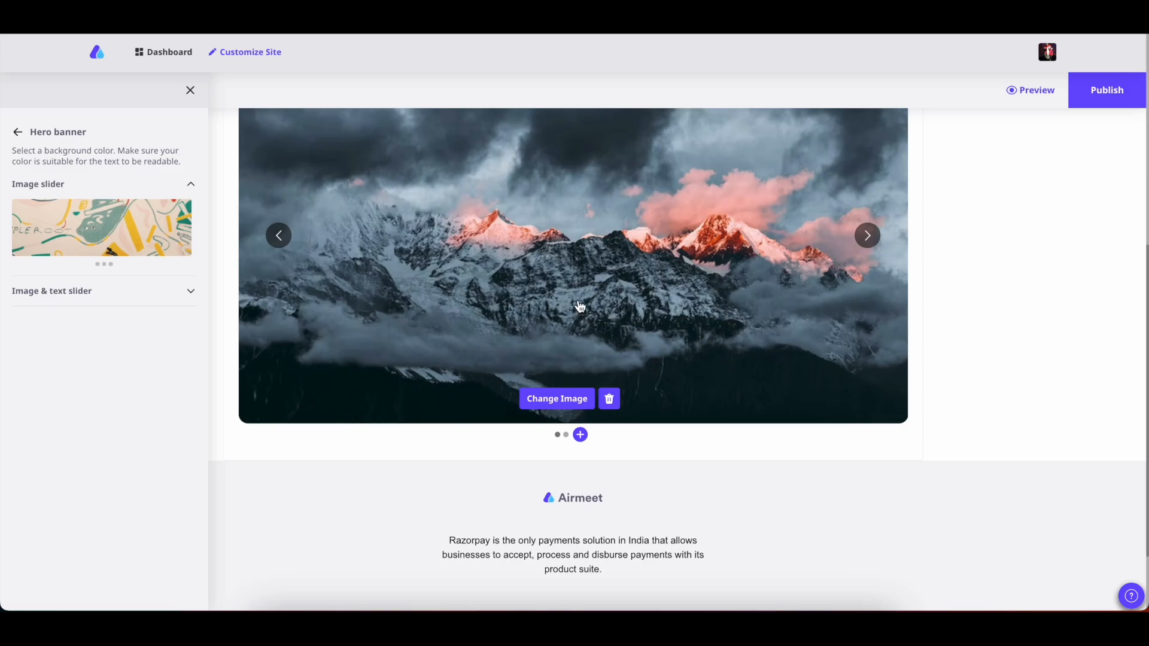
scroll(580, 305, up, 2)
scroll(579, 304, up, 5)
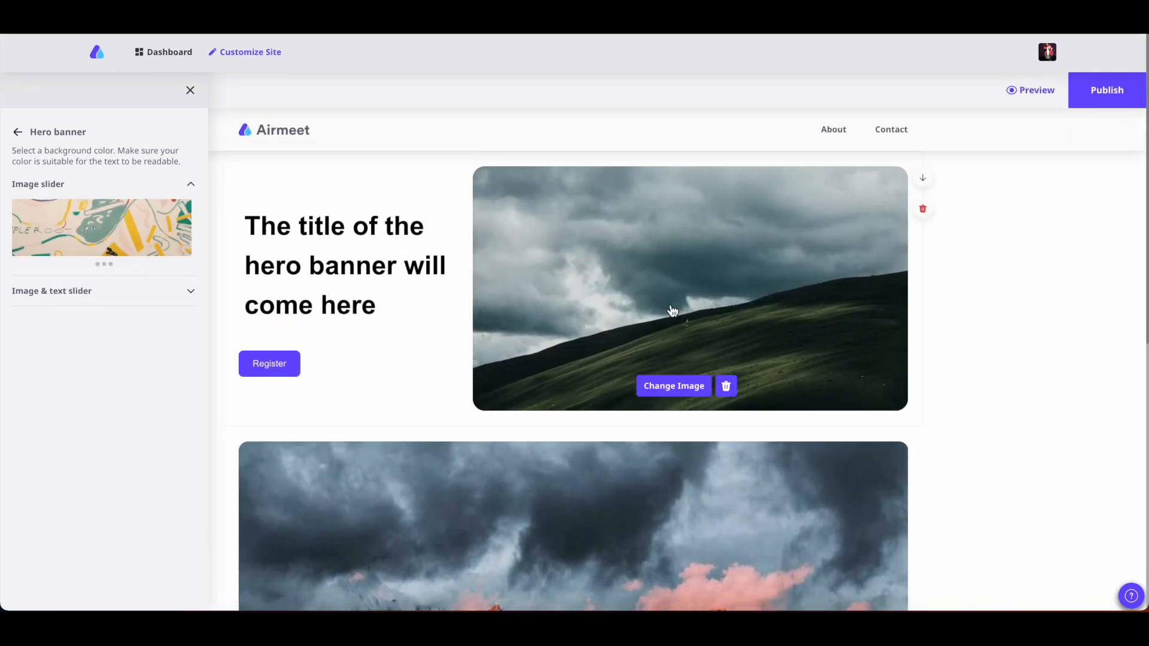
Step: Add an image and text slider card below the image slider, clear its title, and delete the whole card again
click(98, 297)
click(91, 265)
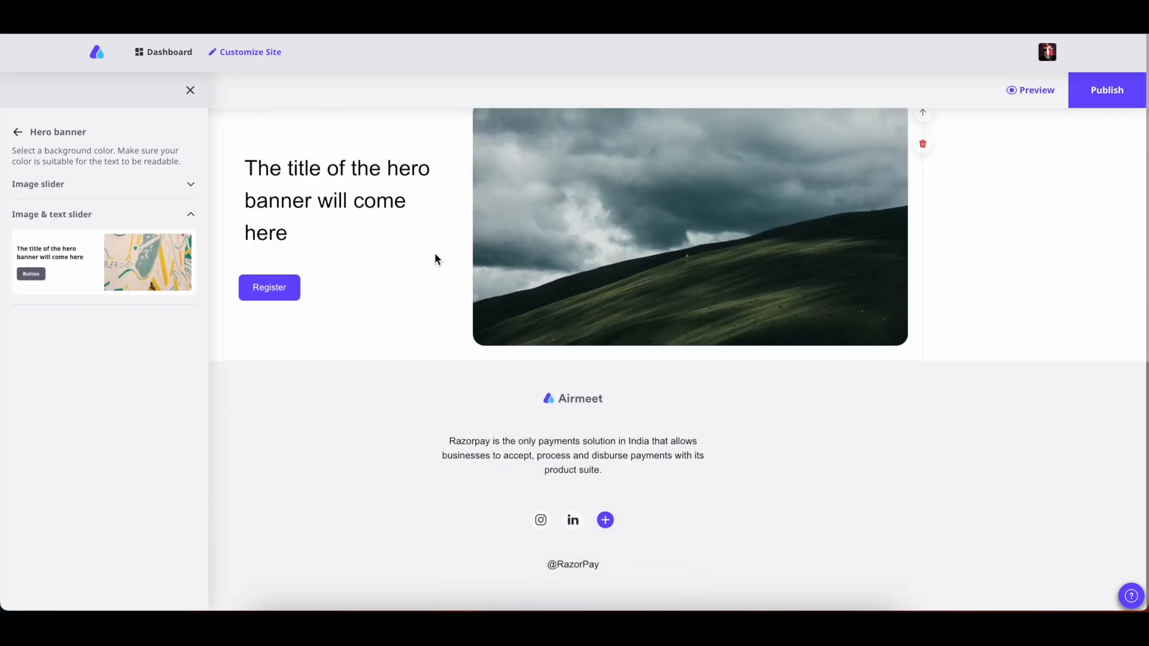
click(437, 256)
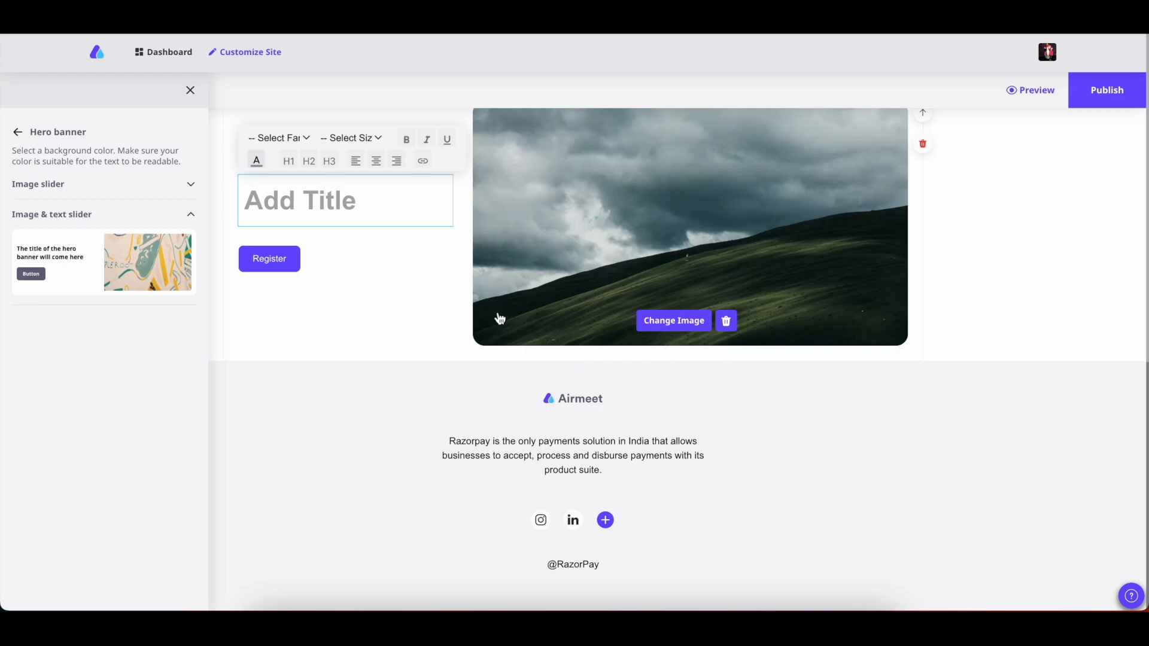
scroll(501, 318, up, 3)
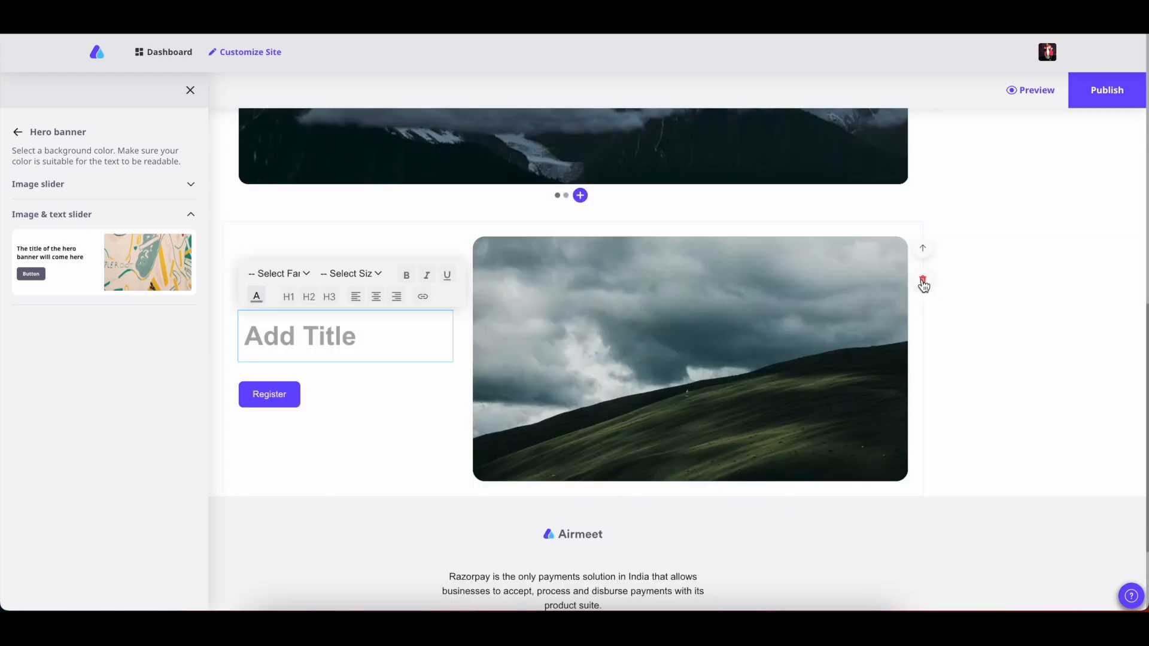
click(923, 282)
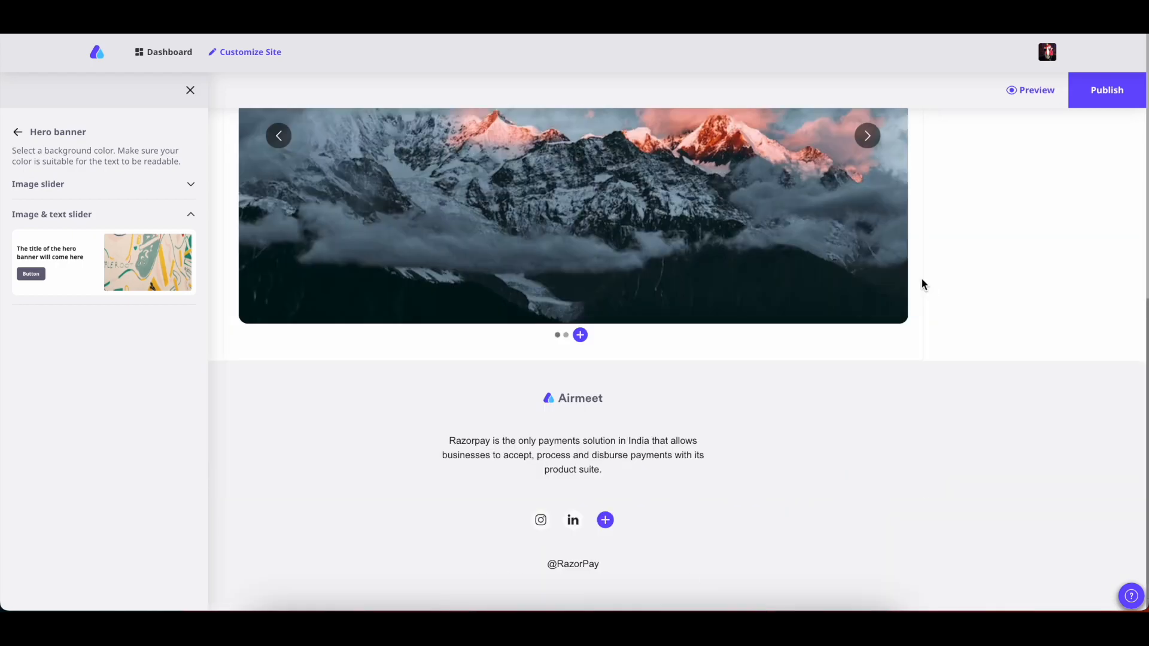
Step: Examine the hero banner title's font family, font size and text link options without changing the title
scroll(943, 214, up, 5)
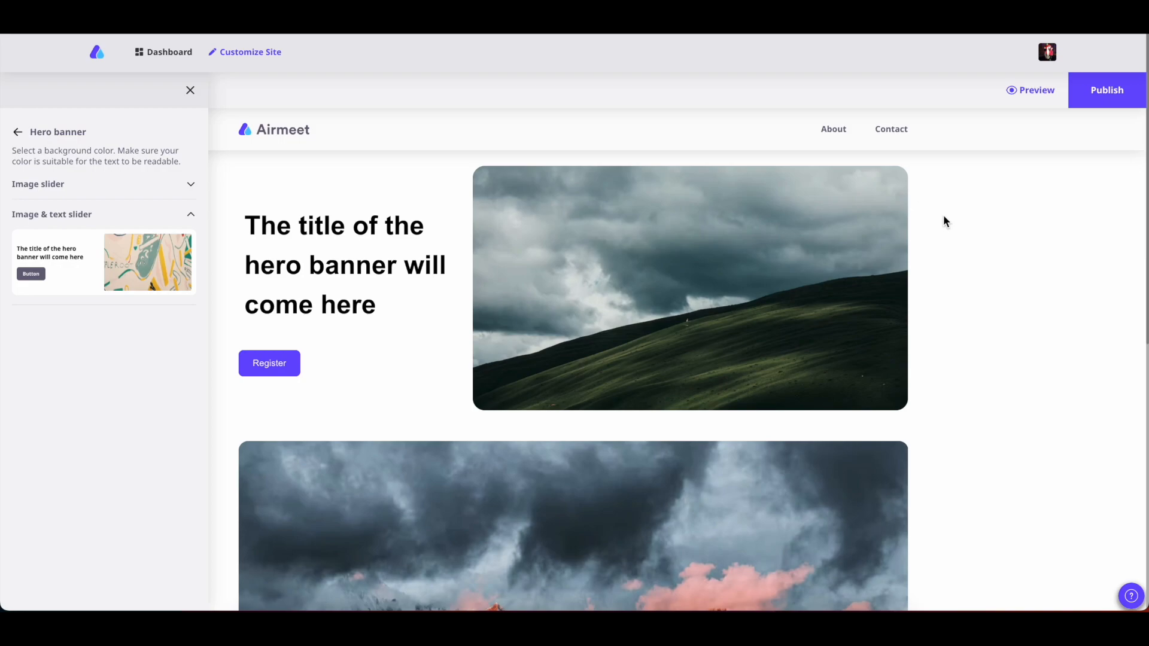
mouse_move(580, 315)
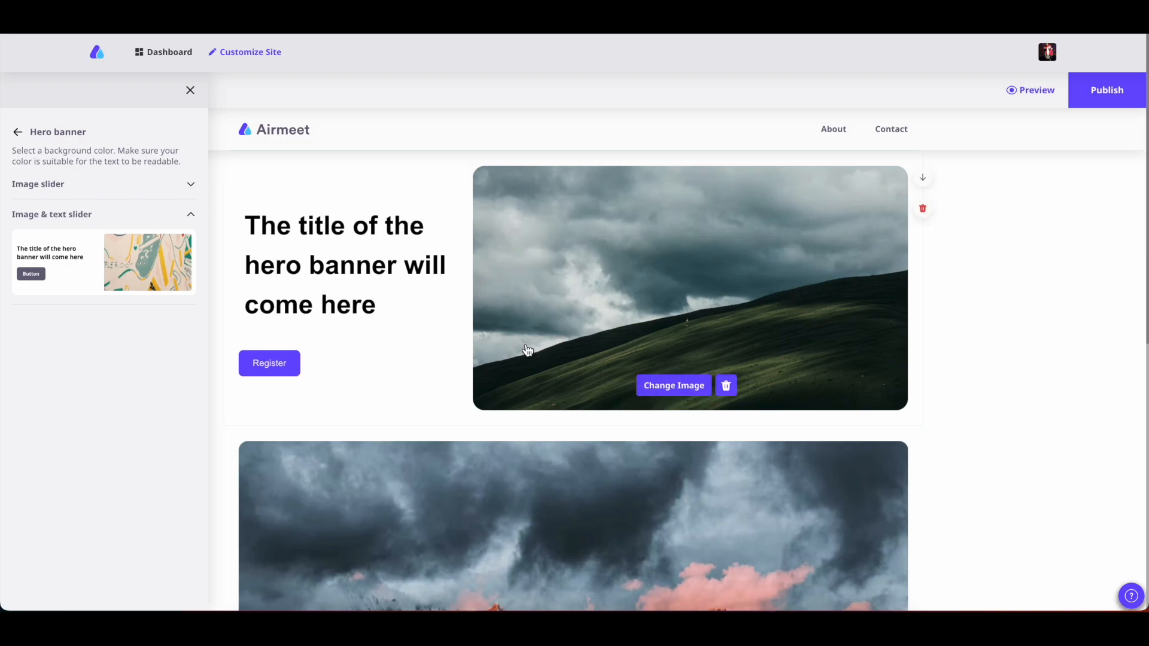
click(376, 306)
drag(376, 305, 245, 220)
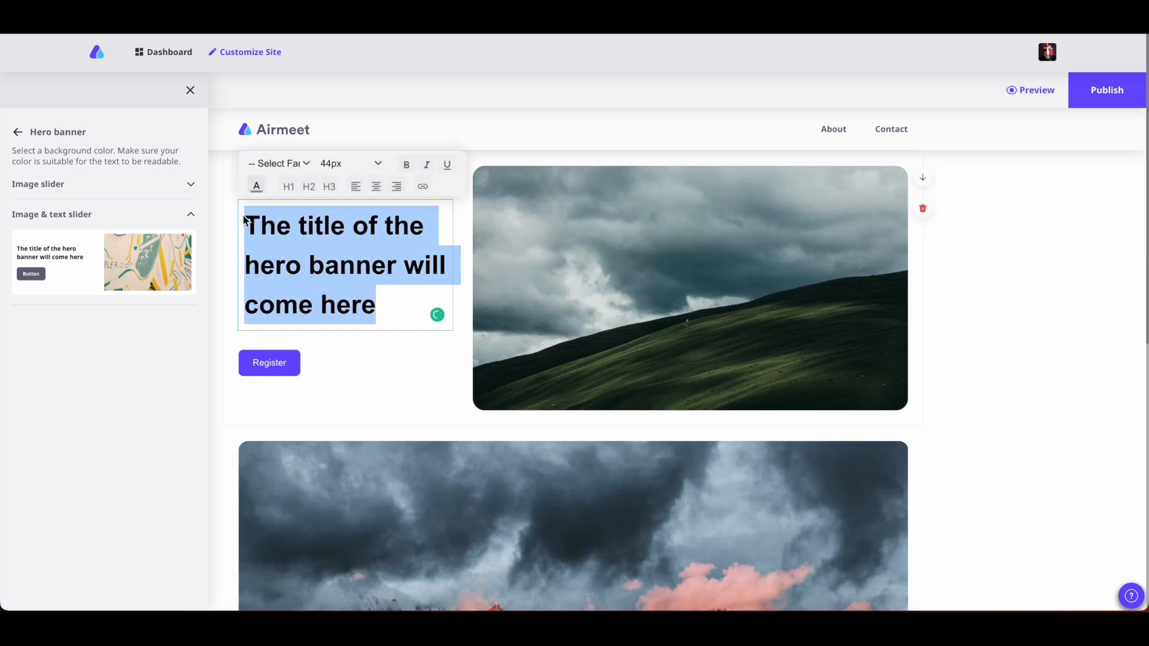
click(308, 165)
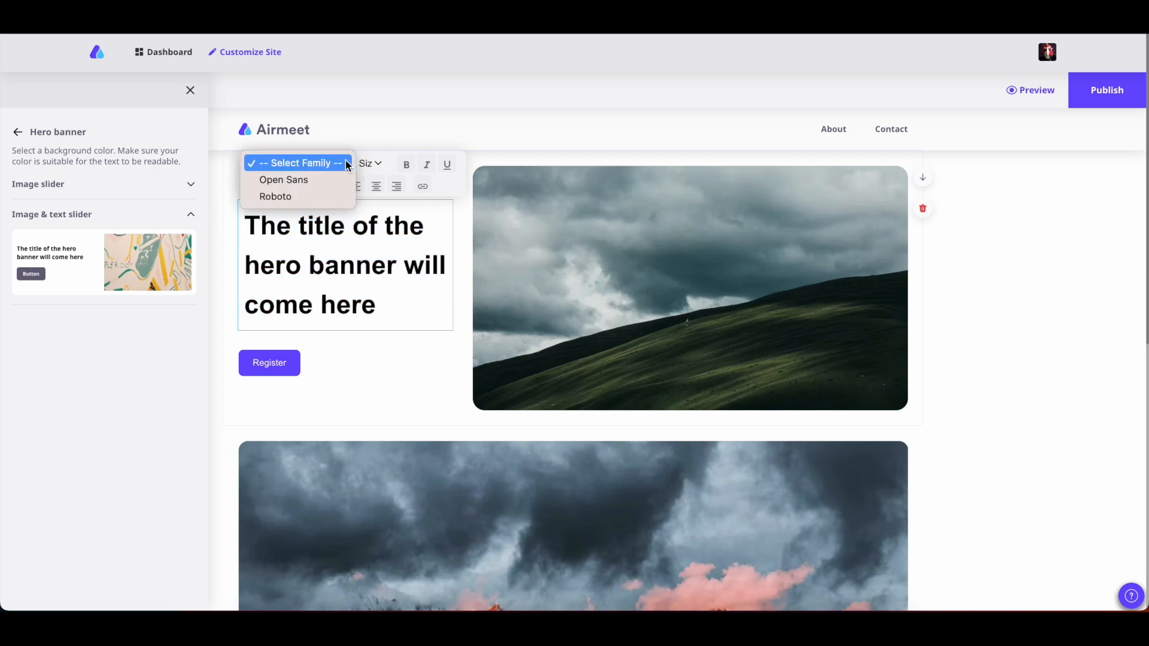
click(377, 167)
click(379, 168)
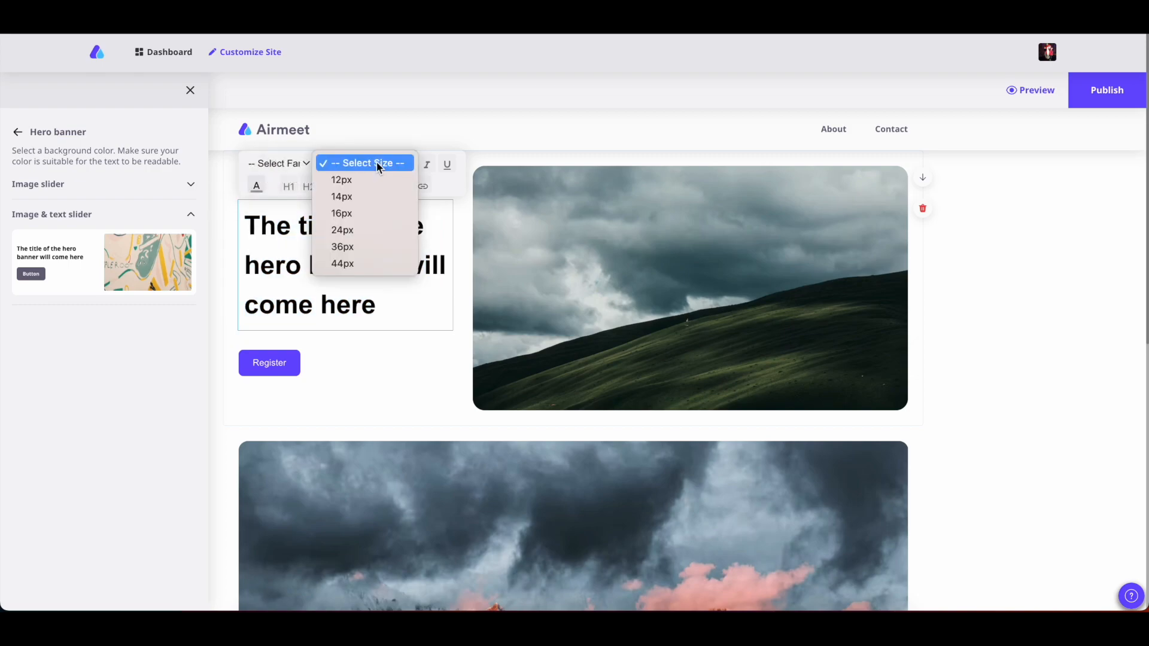
click(451, 195)
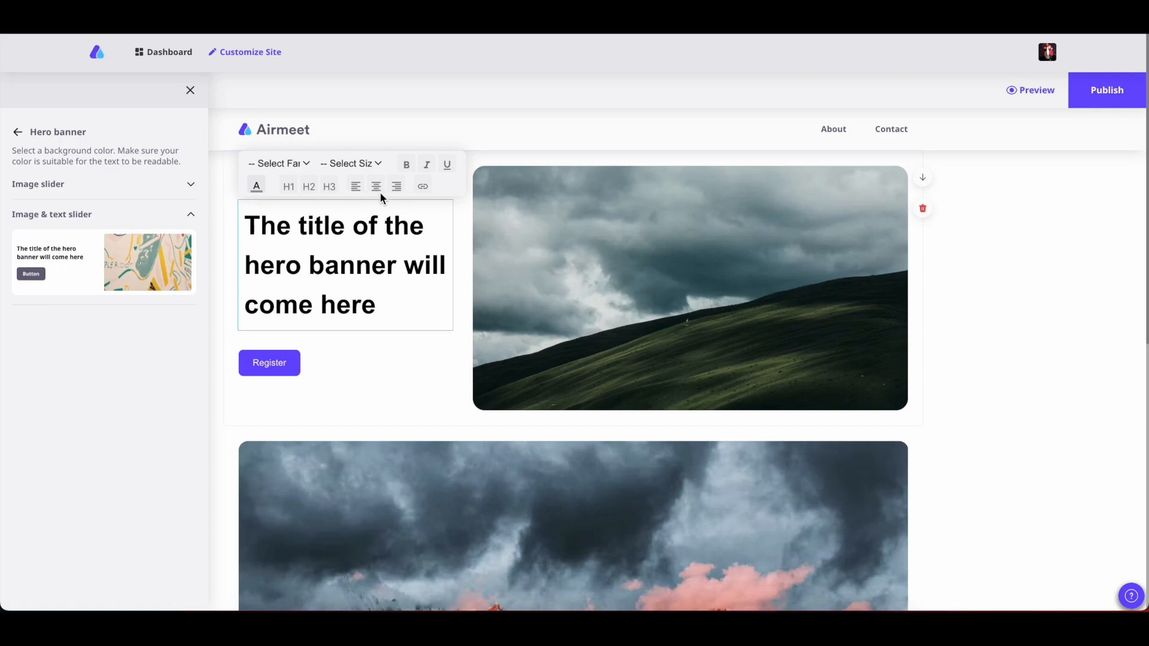
click(423, 188)
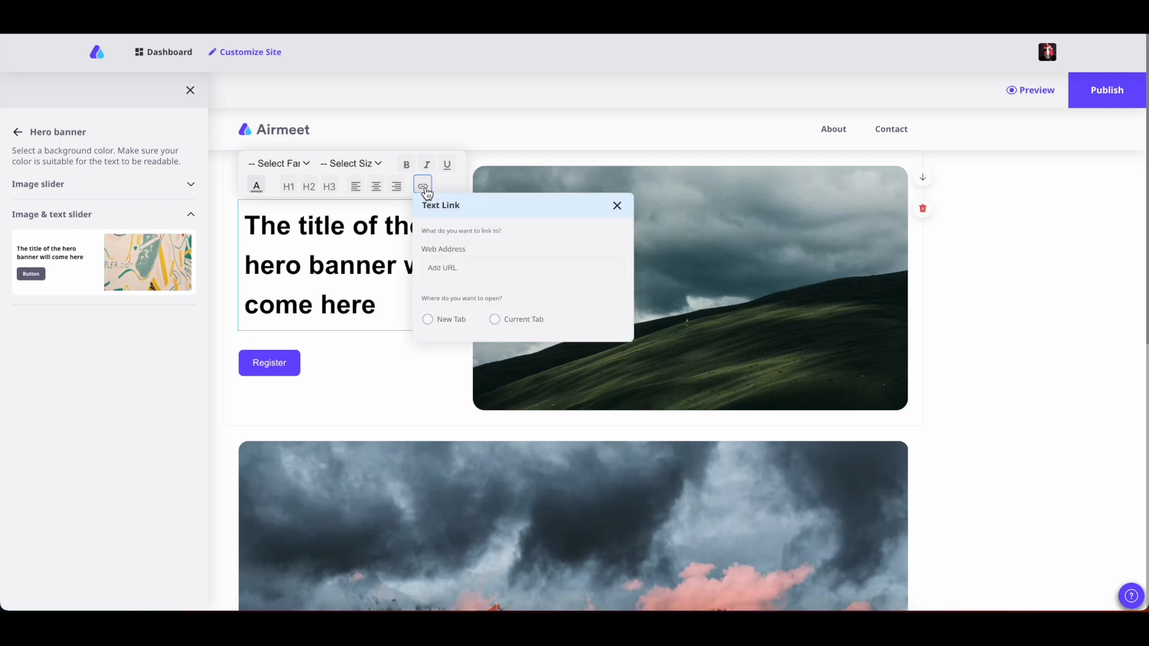
click(448, 268)
click(617, 206)
Step: Set the button color of the hero banner's Register button to the red #b23535
click(272, 365)
click(236, 373)
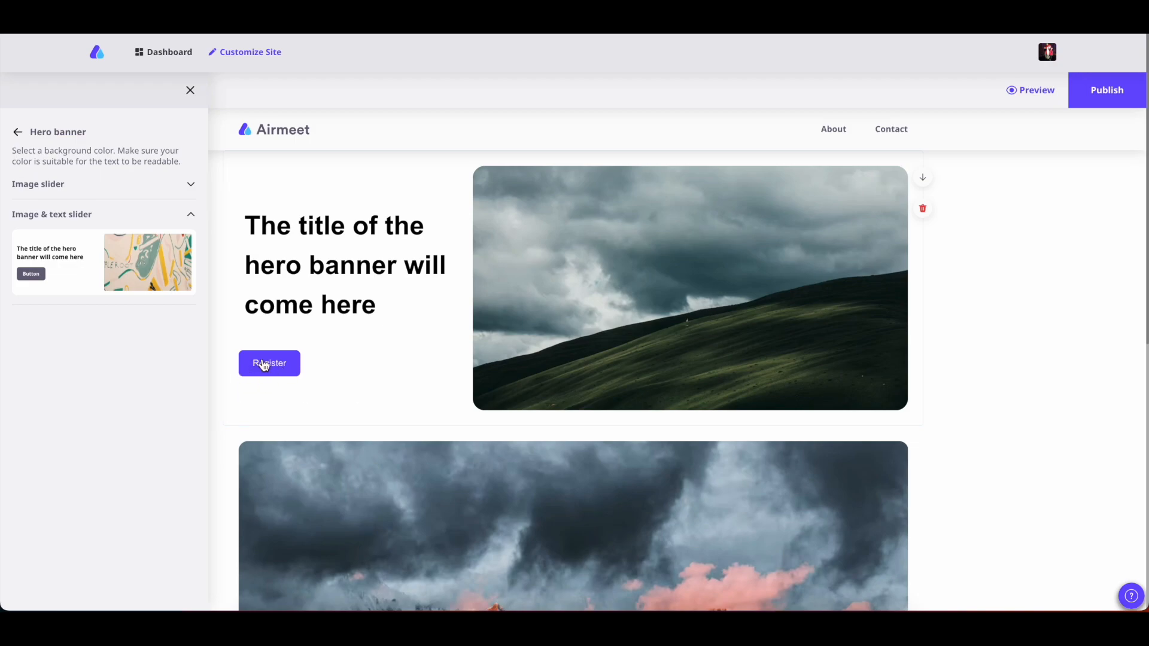
click(265, 365)
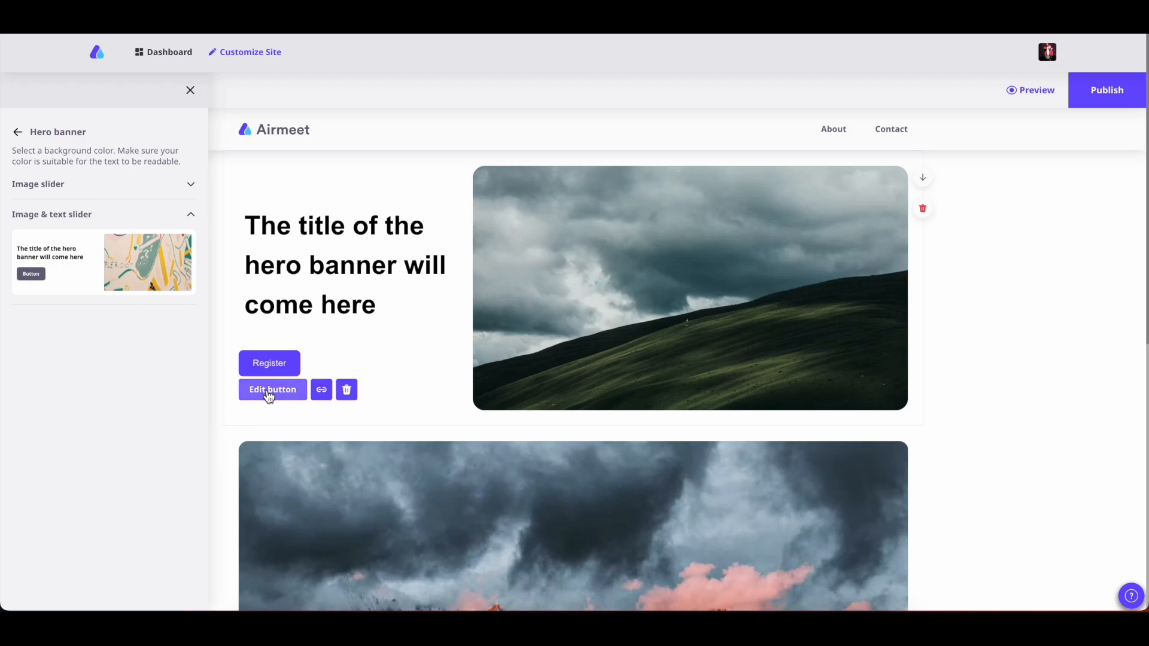
click(269, 395)
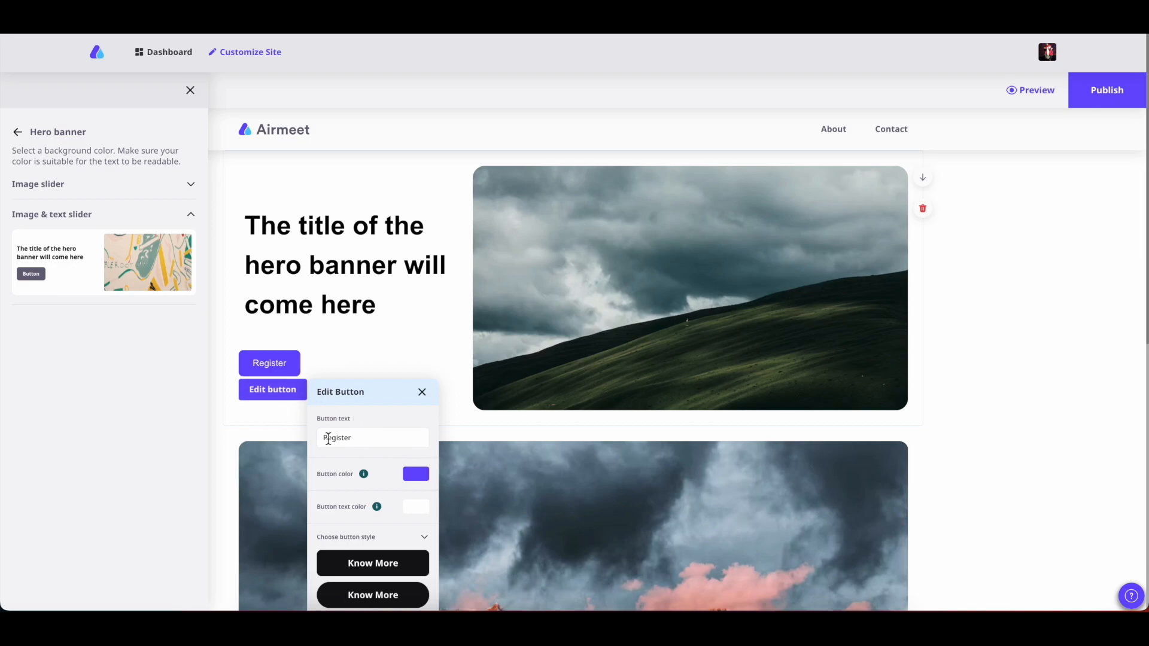
scroll(359, 440, down, 1)
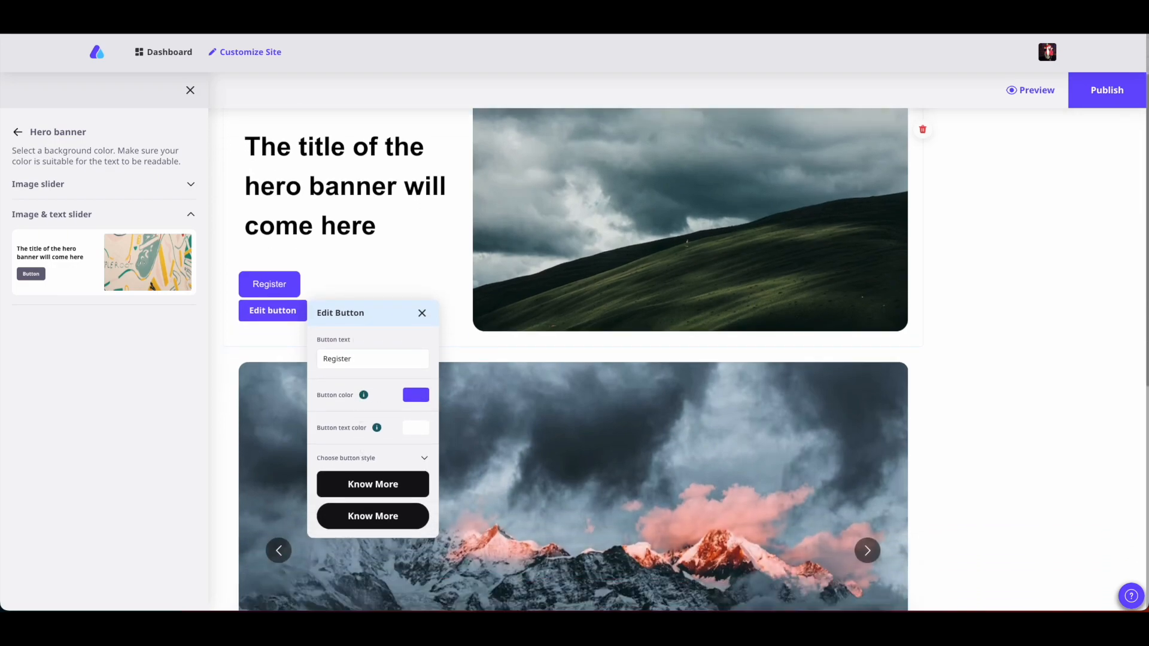
click(416, 396)
click(551, 418)
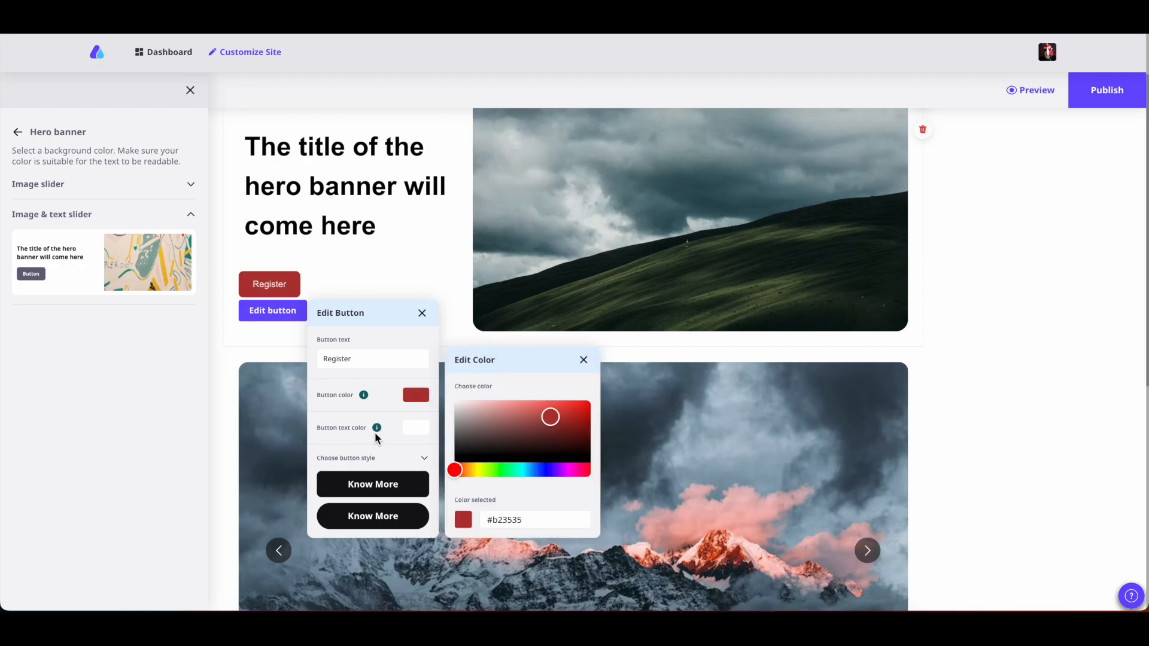
scroll(380, 439, down, 1)
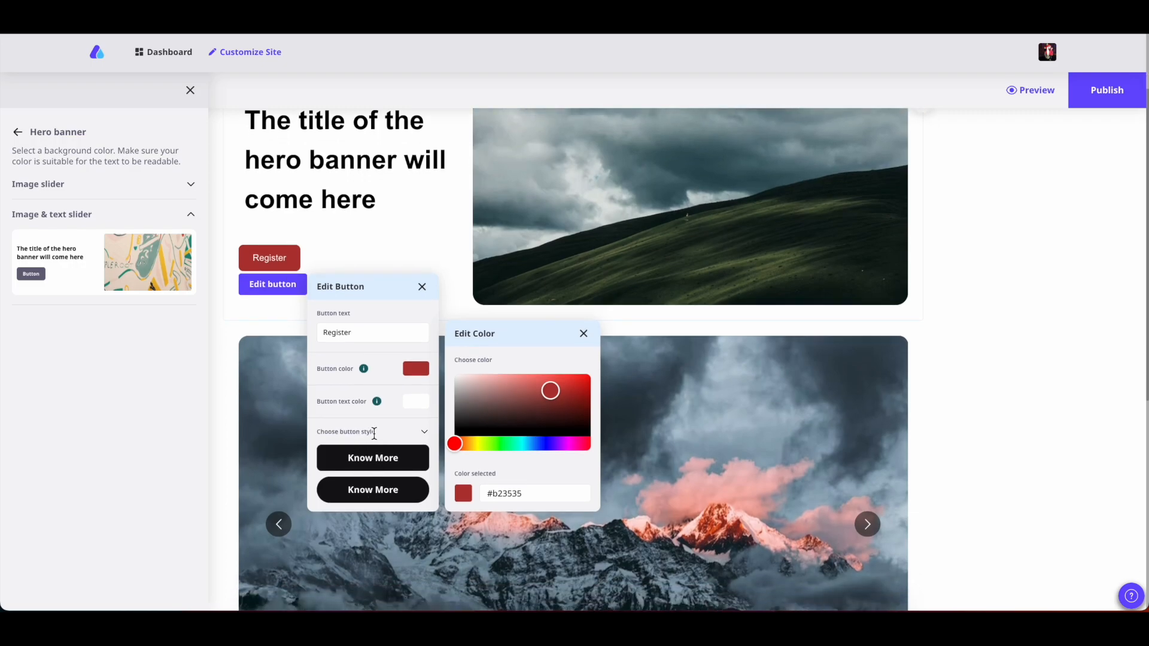
click(297, 347)
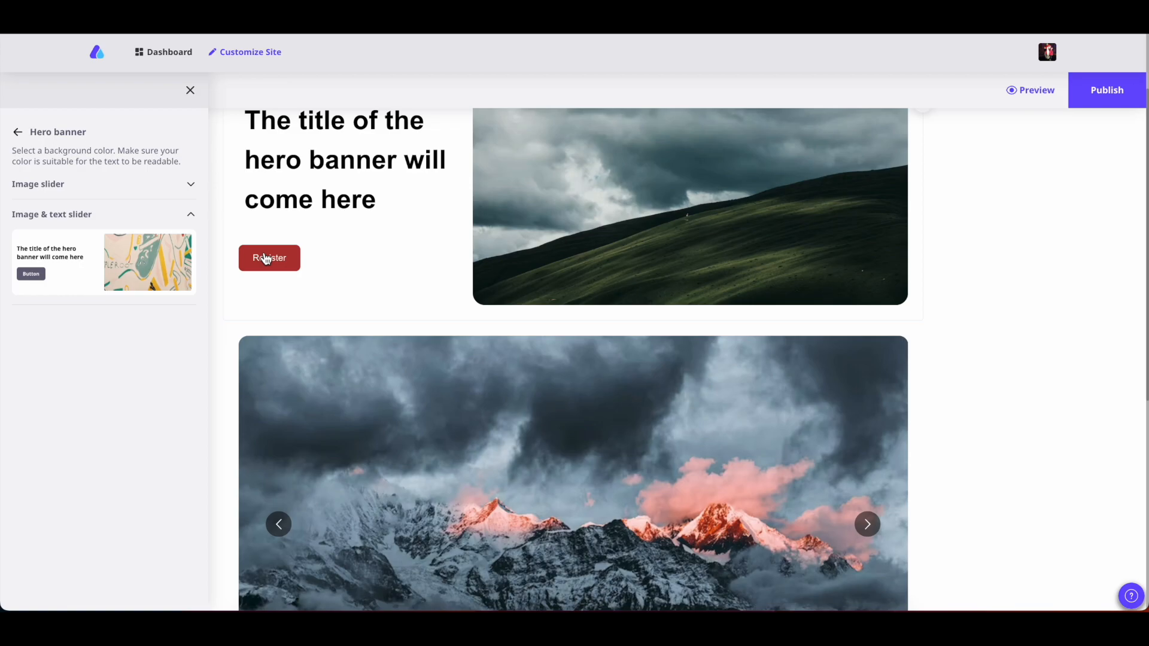
Step: Apply the fully rounded button style to the hero banner's Register button
mouse_move(302, 255)
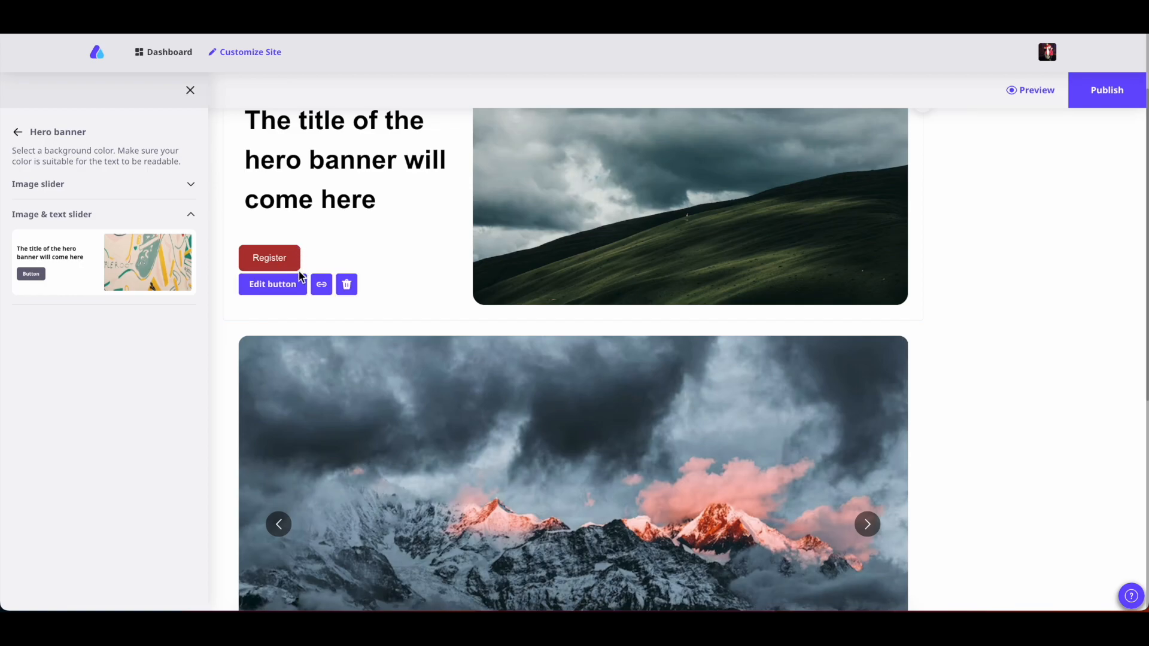
click(274, 285)
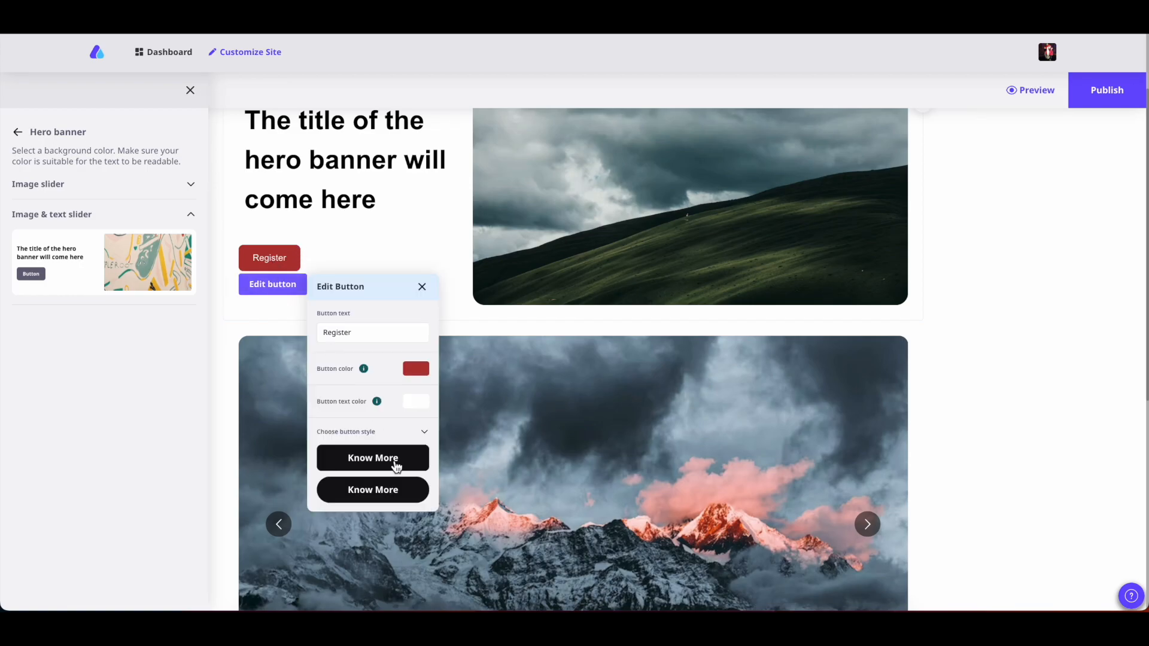
click(359, 493)
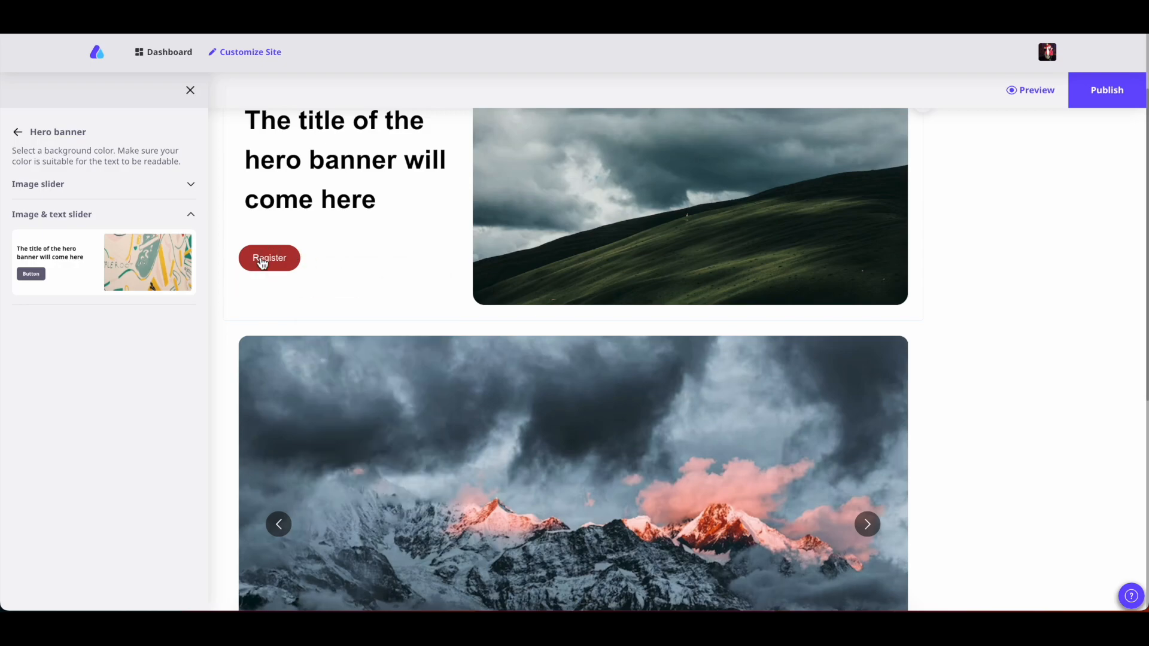
Step: Look at the Register button's web address link options and link the button to the Registration Form instead
mouse_move(275, 252)
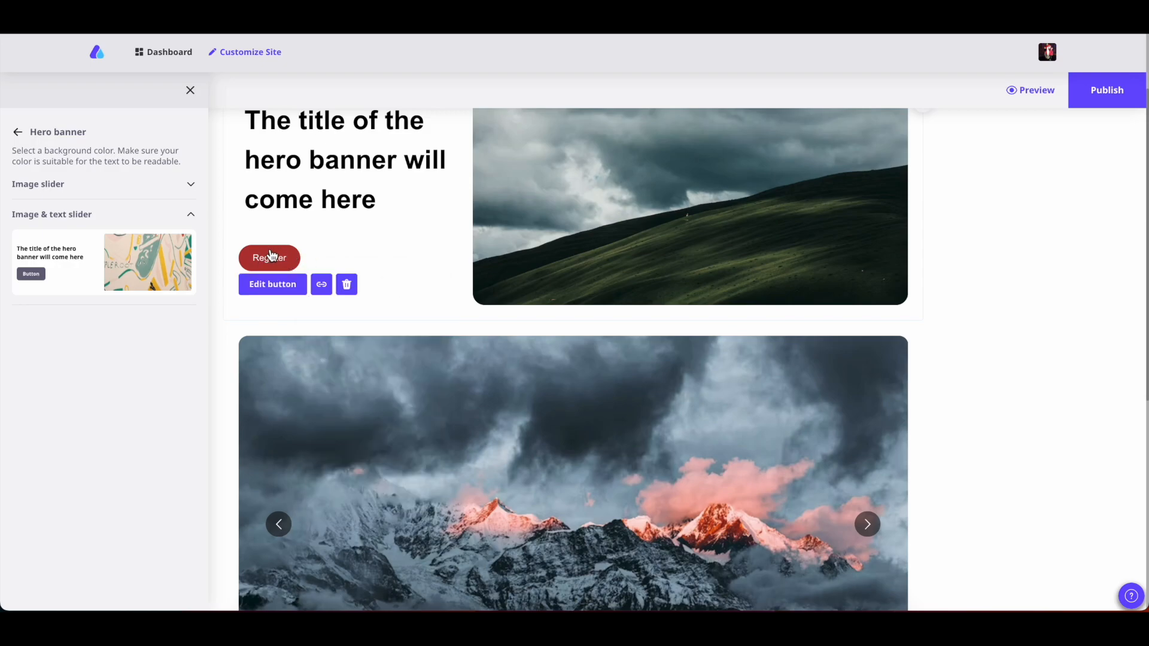
click(322, 288)
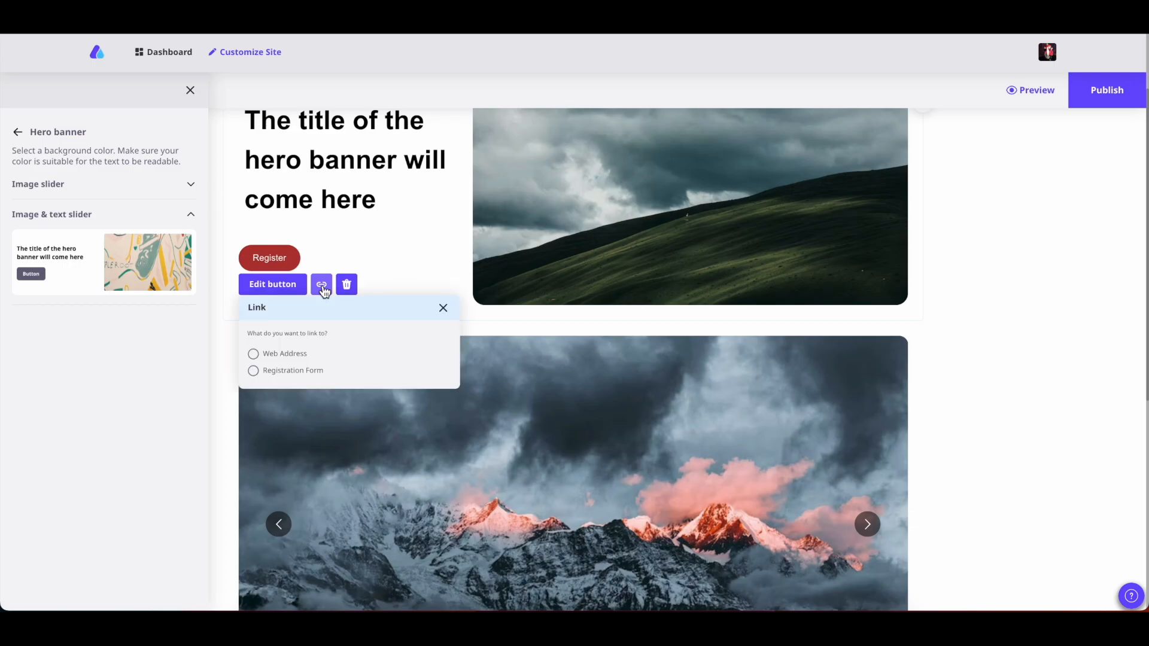
click(285, 354)
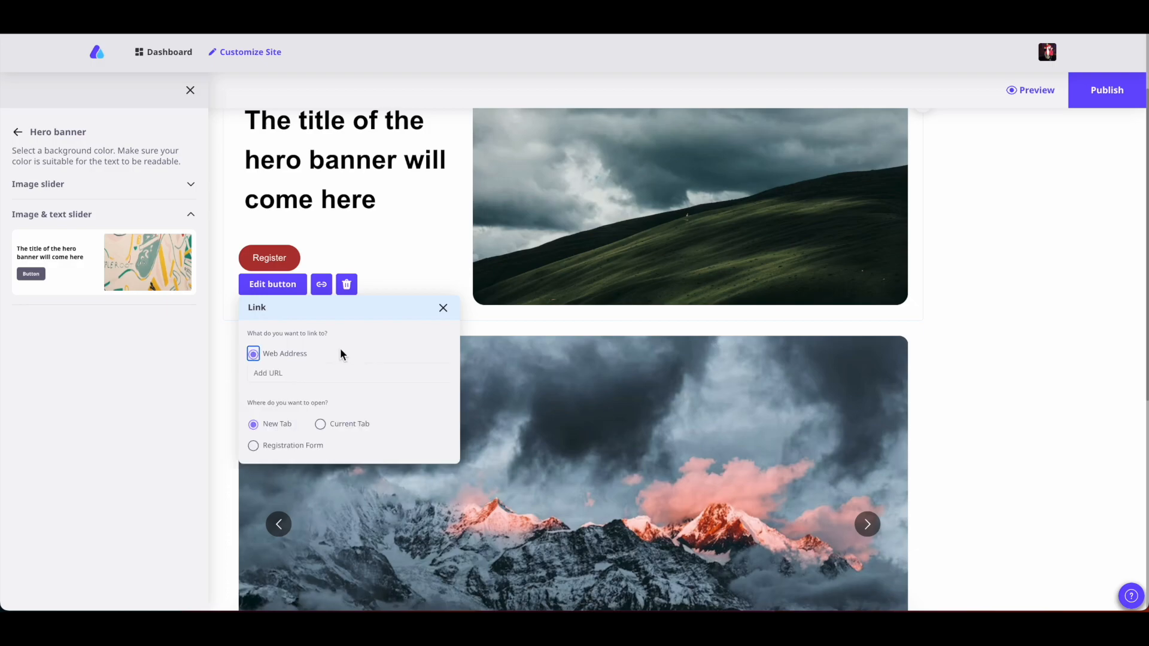
click(278, 373)
click(260, 447)
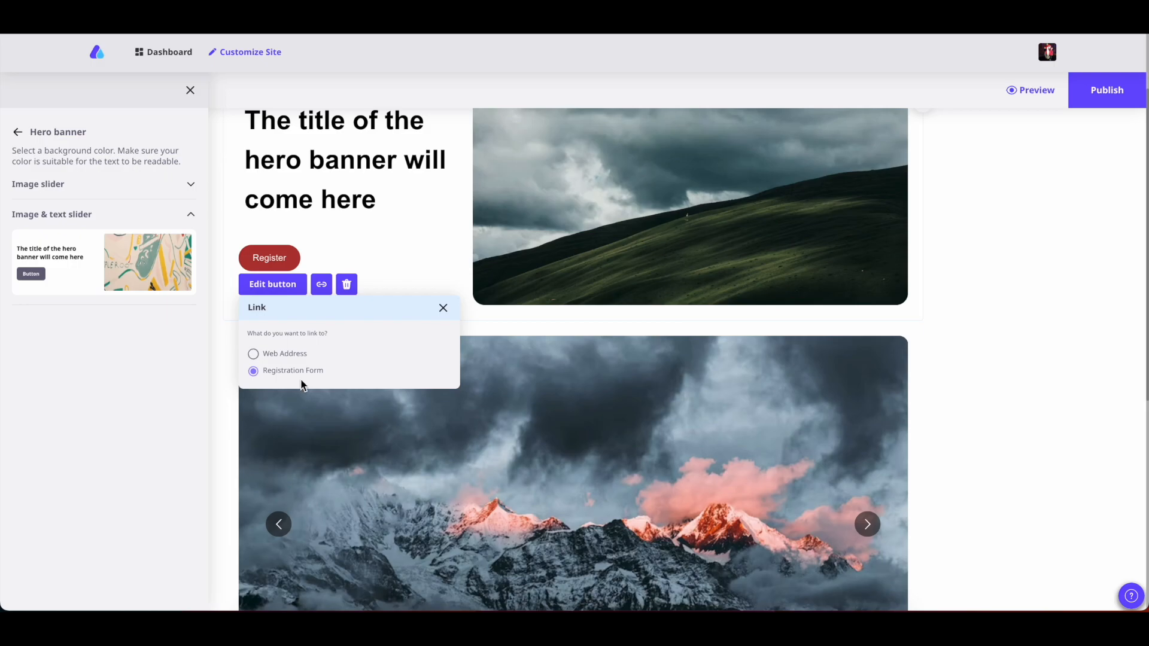
click(273, 233)
Step: Upload the new images to the media library and replace the image slider's first image with AM (1).png
mouse_move(264, 298)
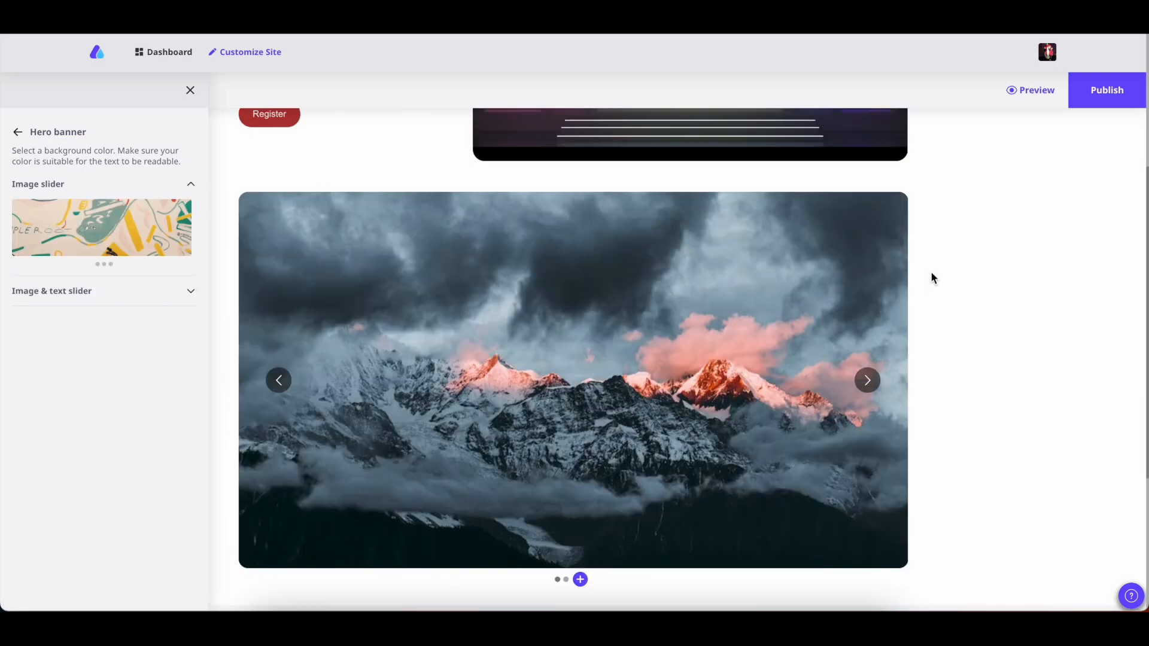
scroll(931, 271, up, 1)
mouse_move(574, 341)
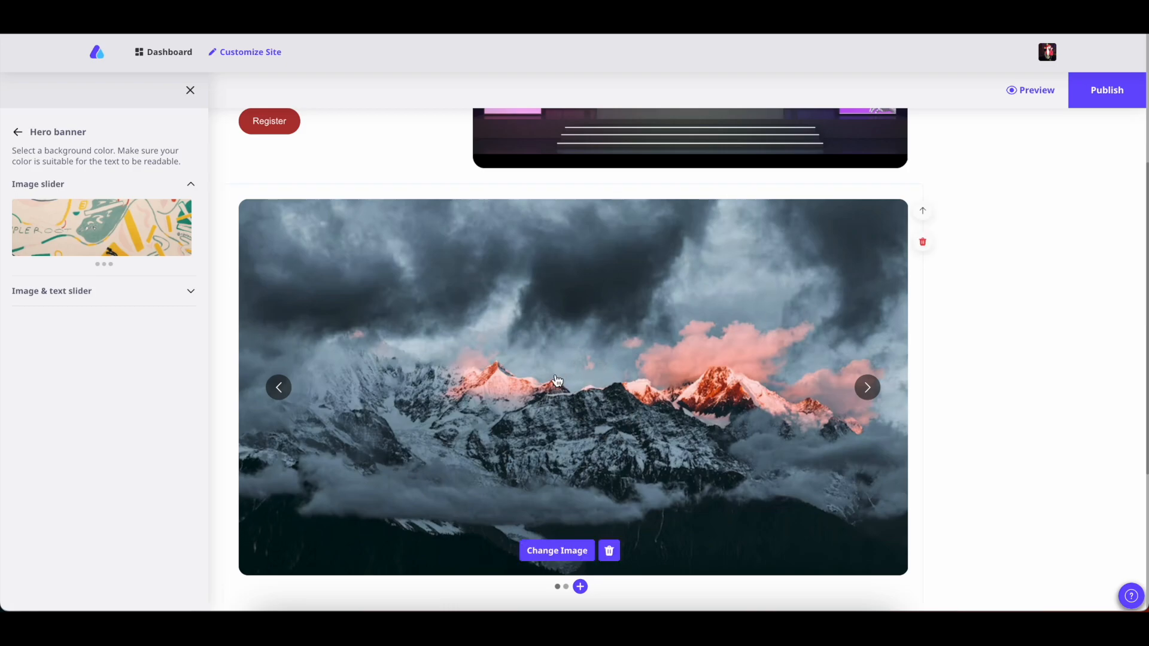
click(560, 550)
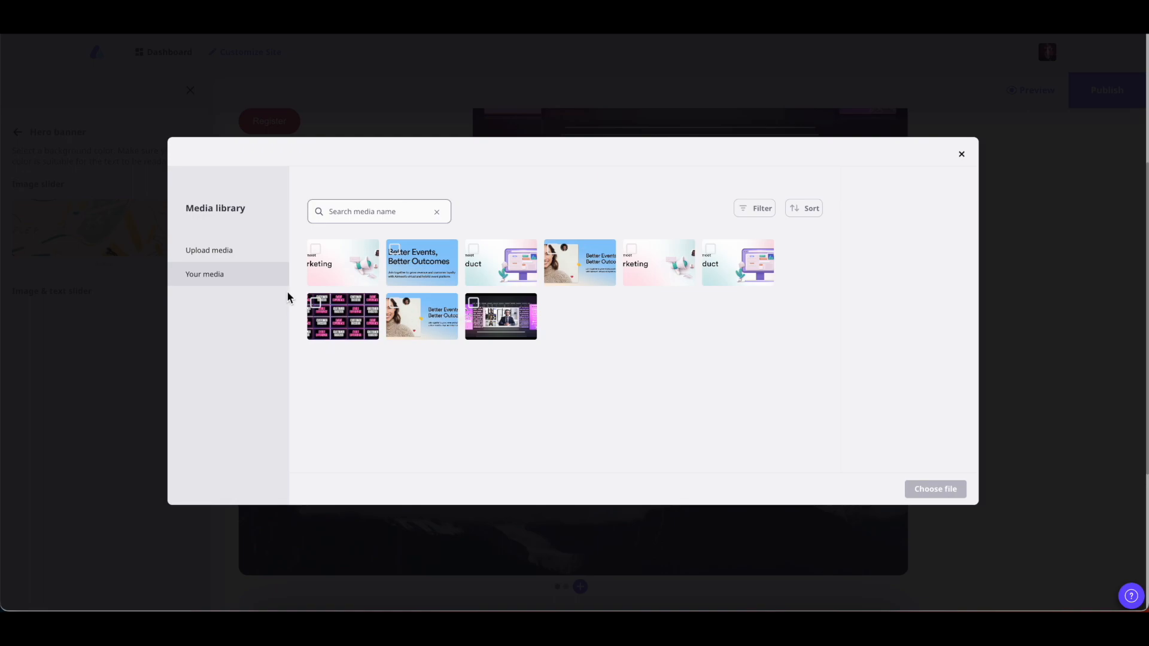
click(227, 256)
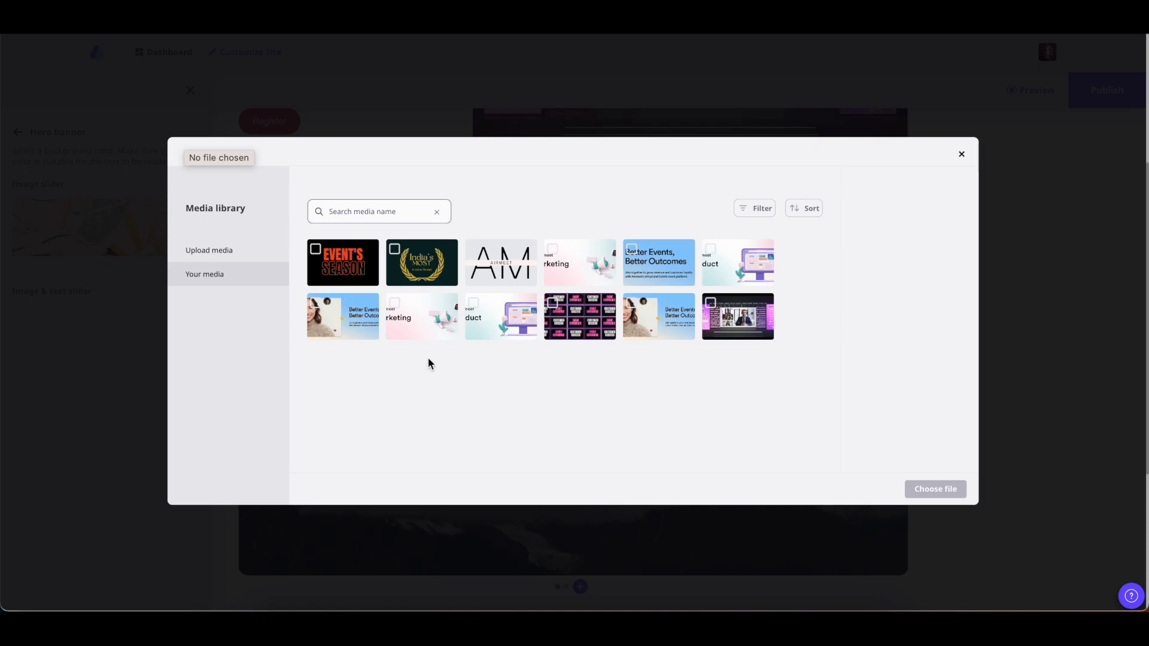
click(396, 254)
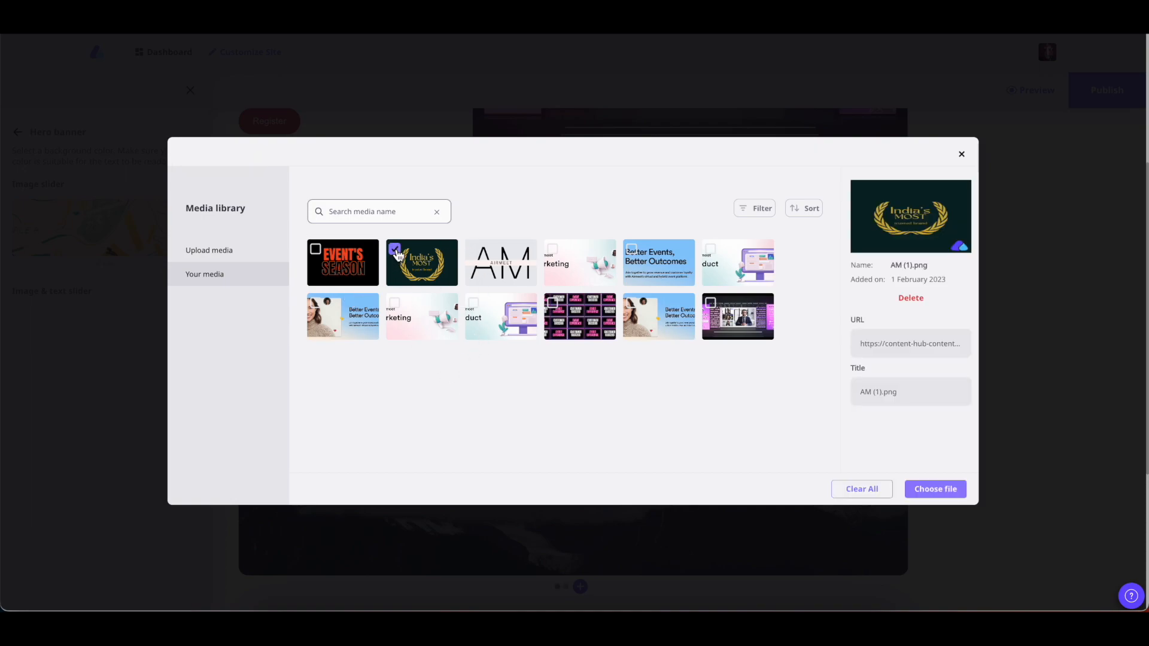
click(935, 490)
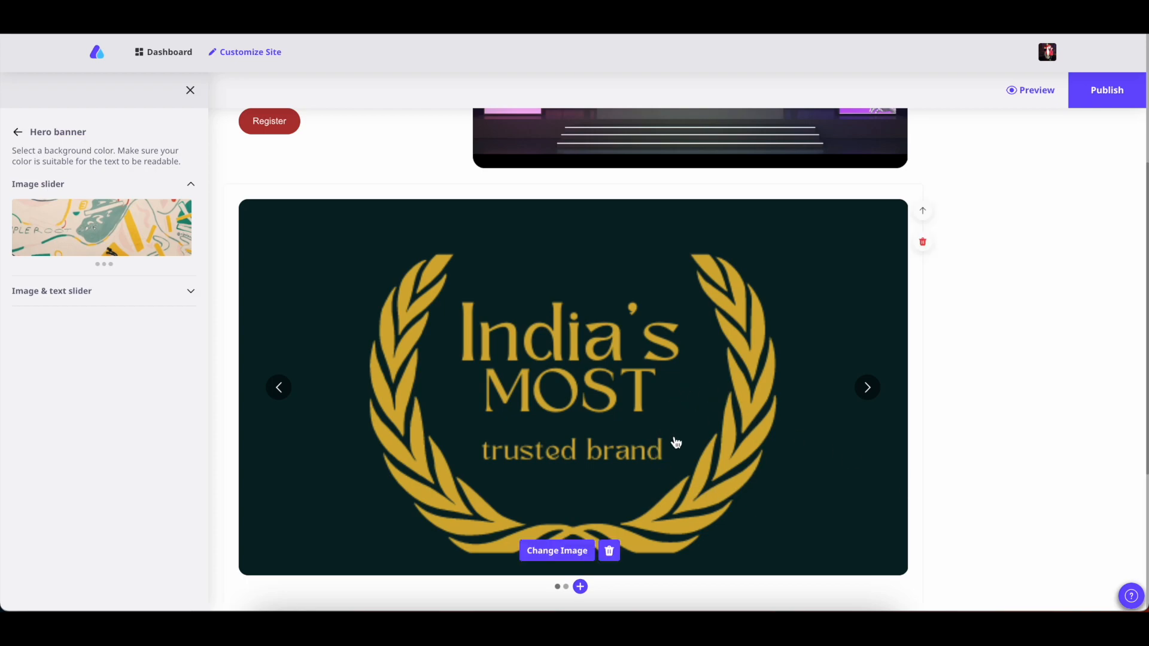
Step: Replace the image slider's second image with AM.png from the media library
scroll(677, 443, down, 1)
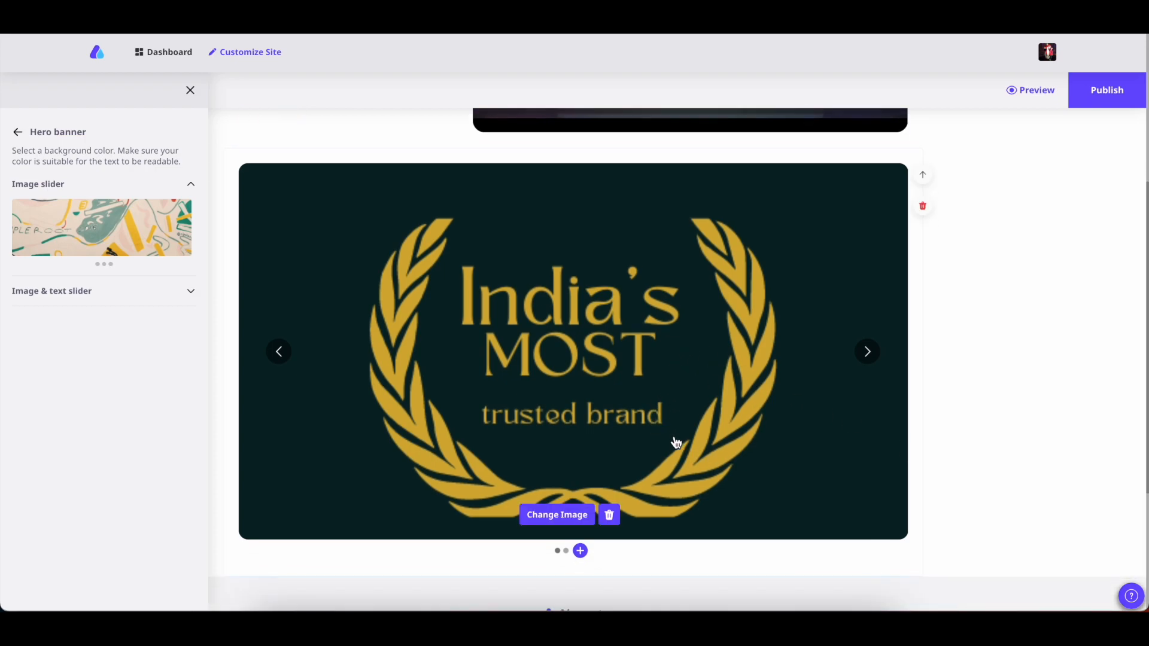
click(866, 354)
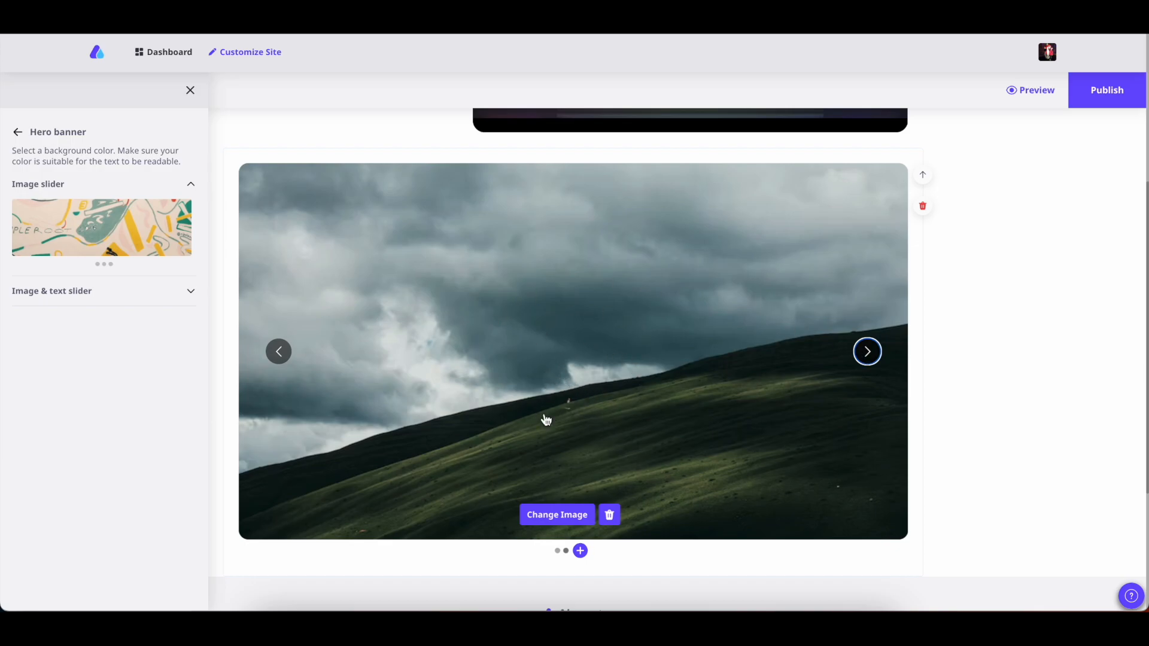
click(554, 515)
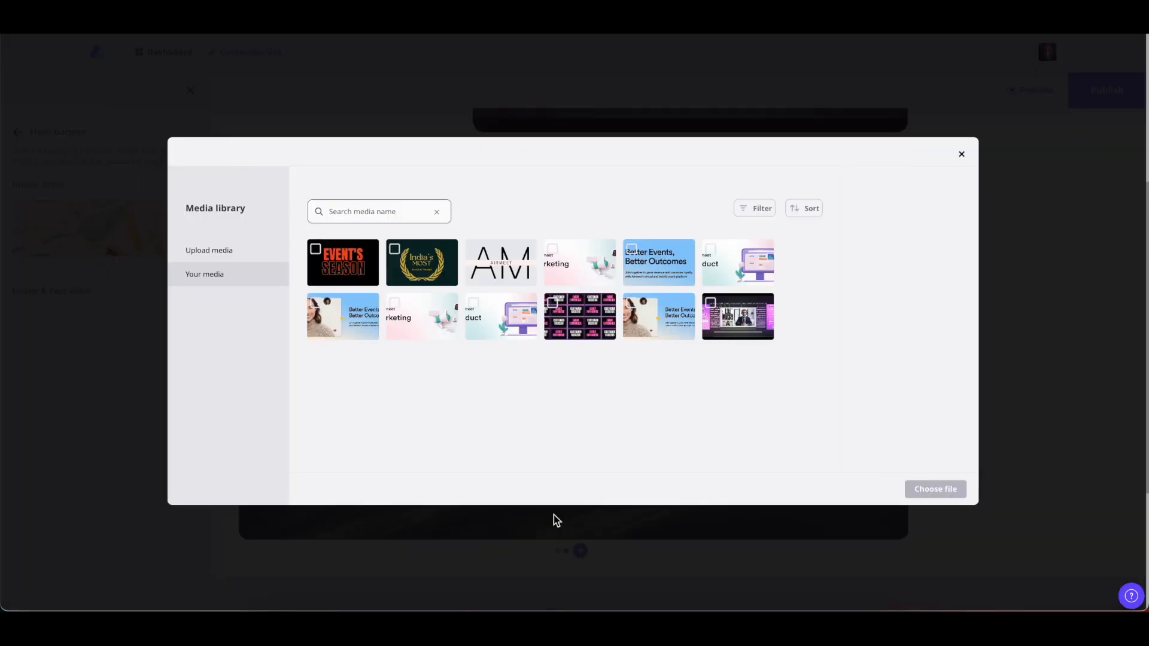
click(501, 262)
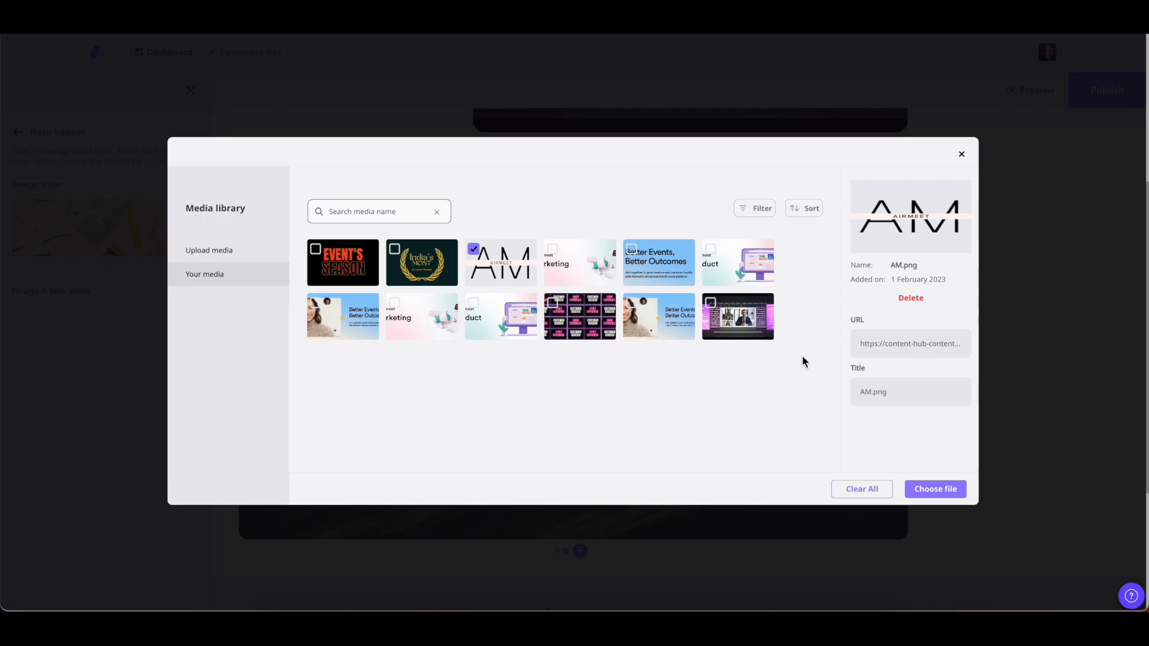
click(946, 492)
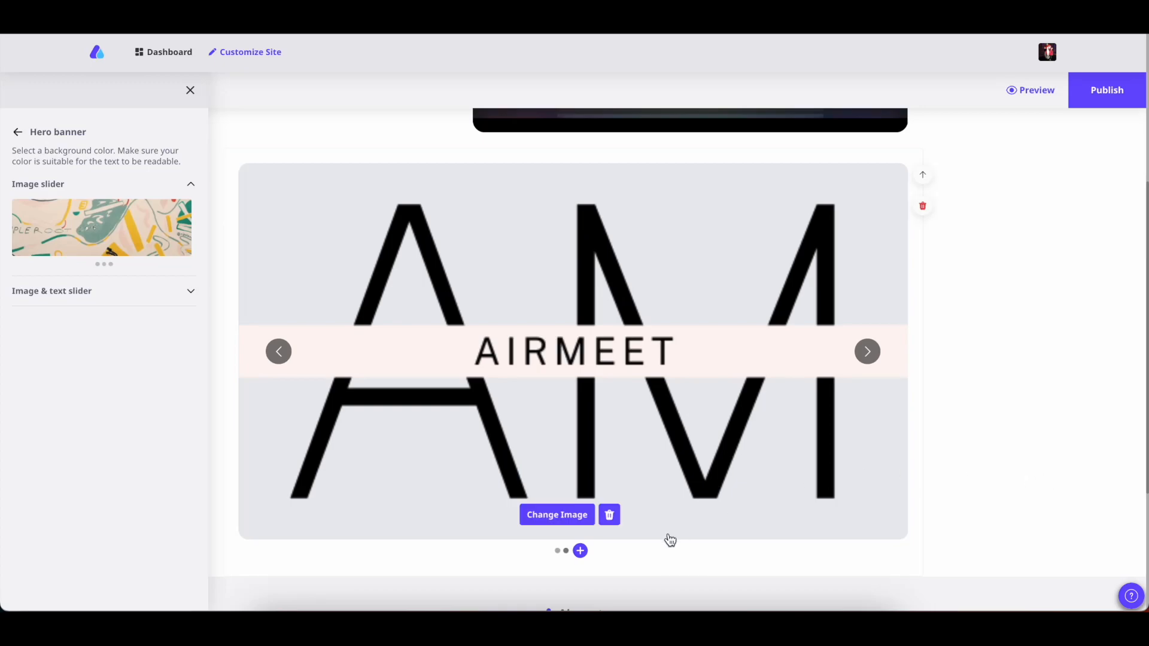
Step: Add AM (2).png as the image slider's third slide and advance the slider to show it
click(582, 552)
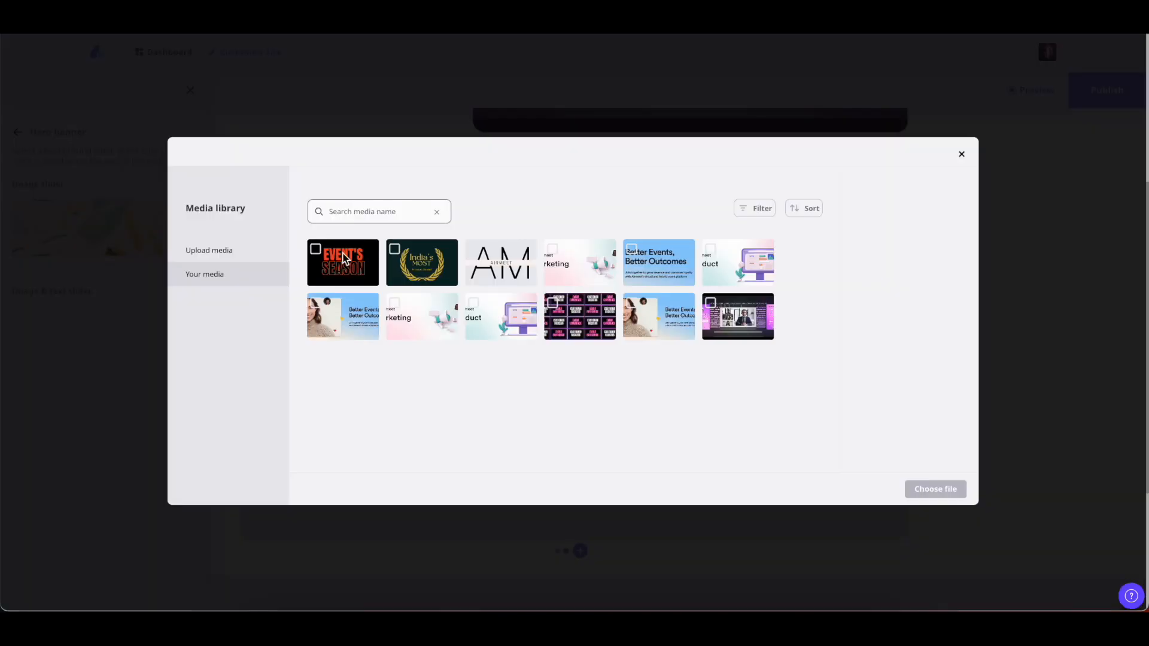
click(322, 250)
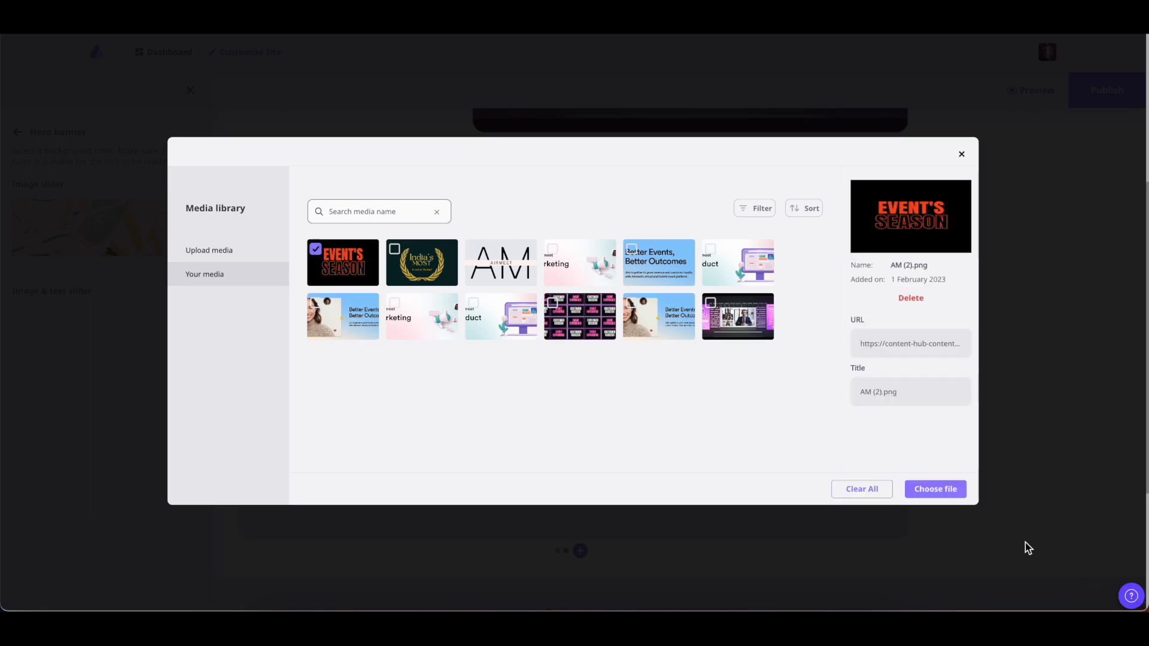
click(946, 495)
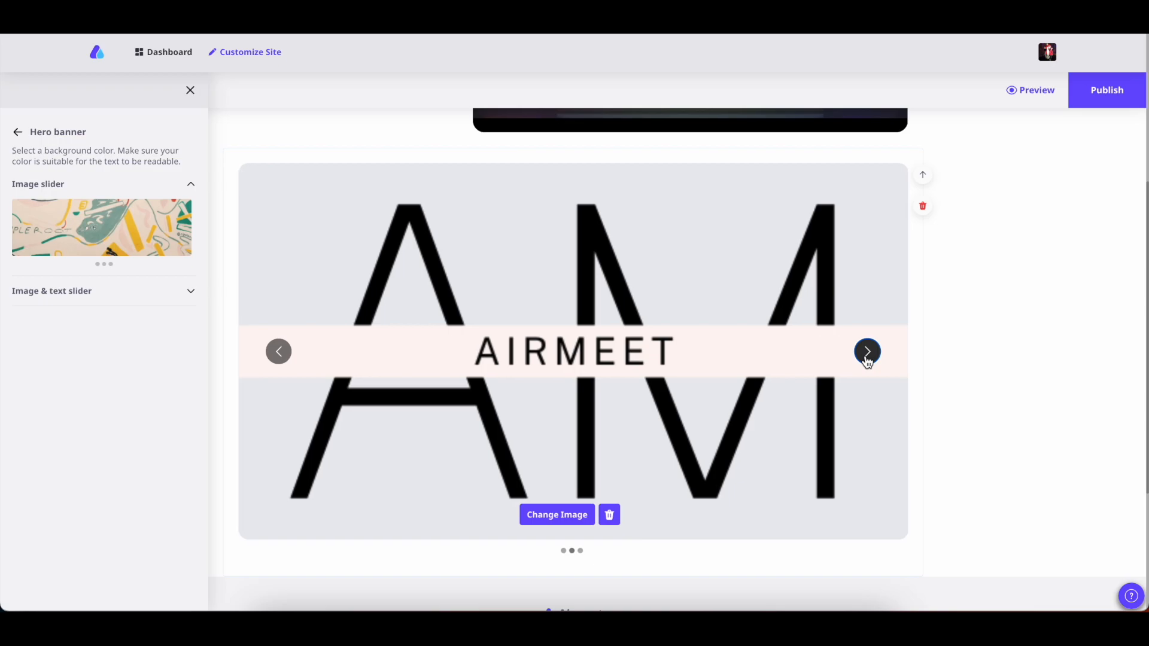
click(868, 353)
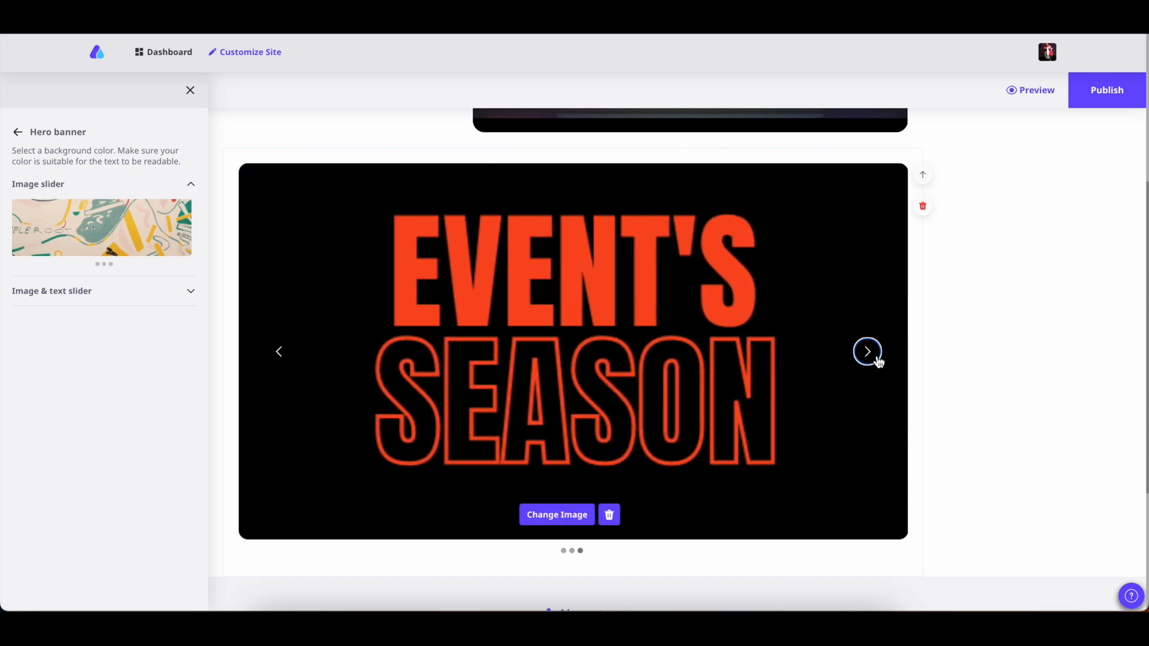
Step: Move the image slider above the image and text banner, check the page order, and move it back below
scroll(989, 371, up, 5)
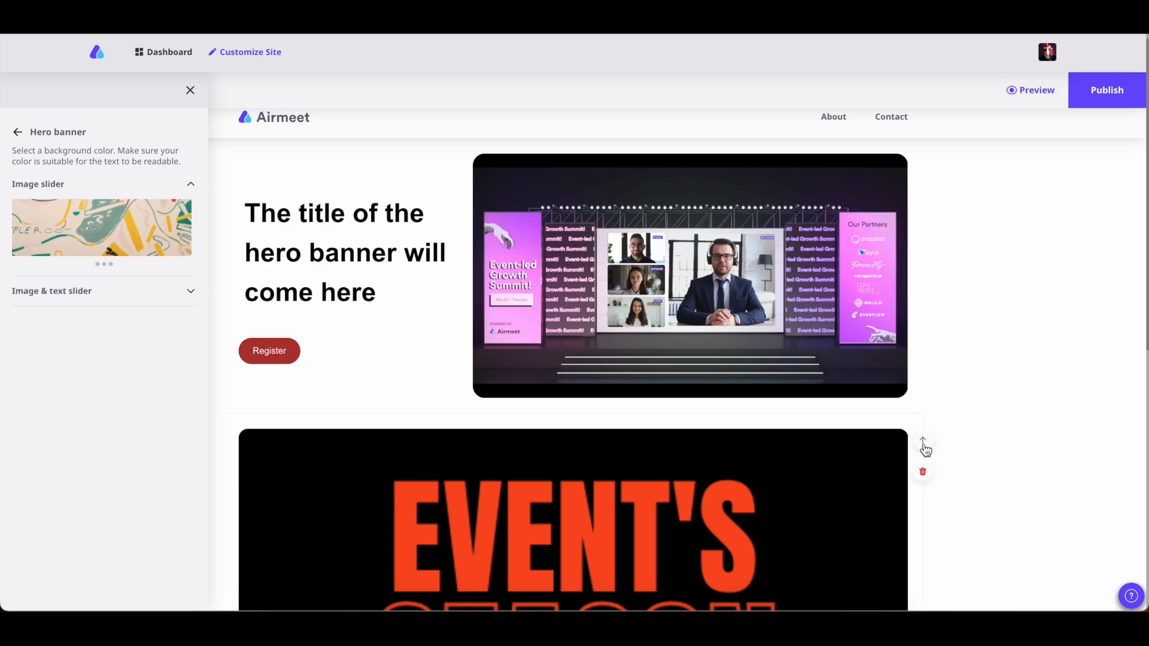
click(923, 446)
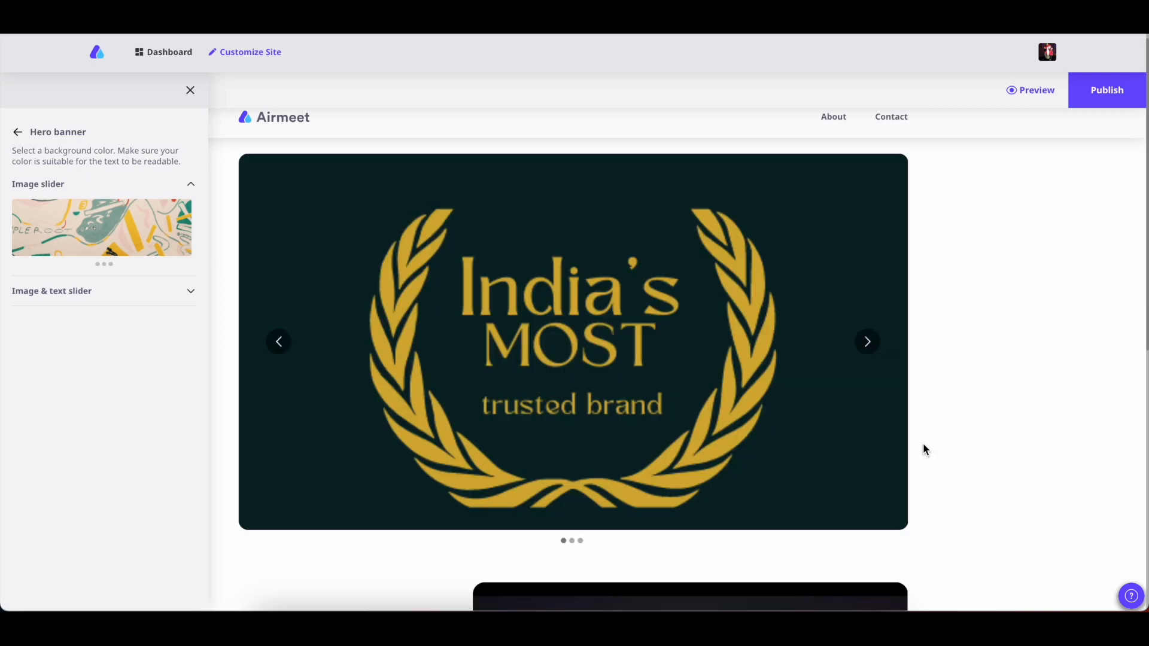
scroll(744, 364, down, 6)
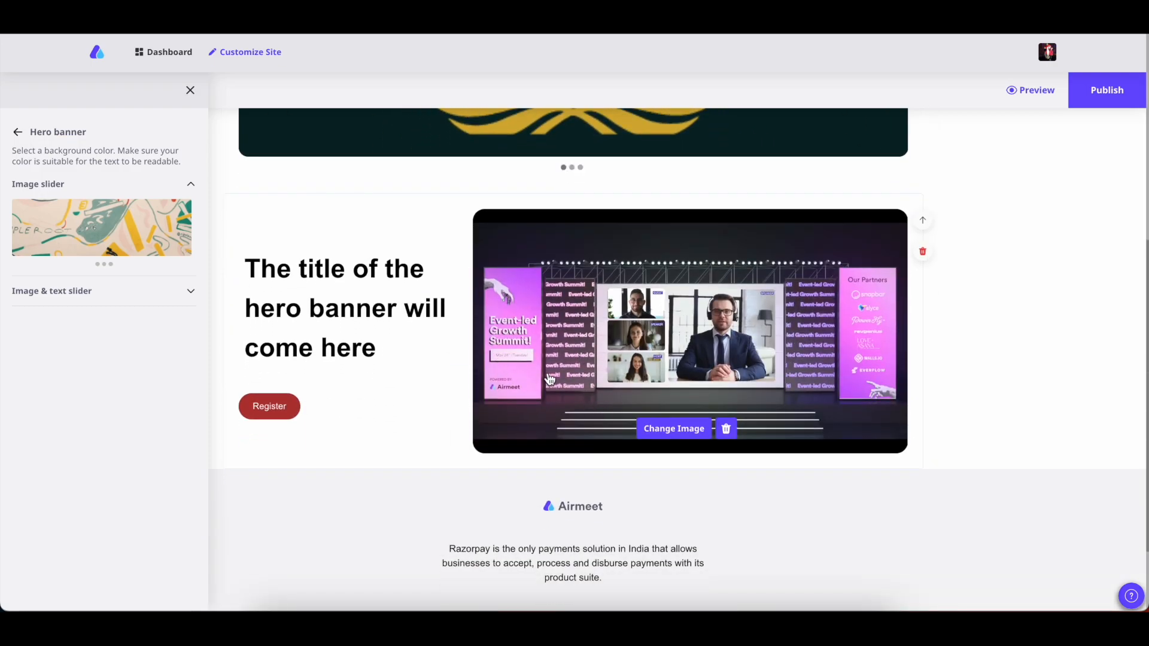
scroll(549, 380, up, 6)
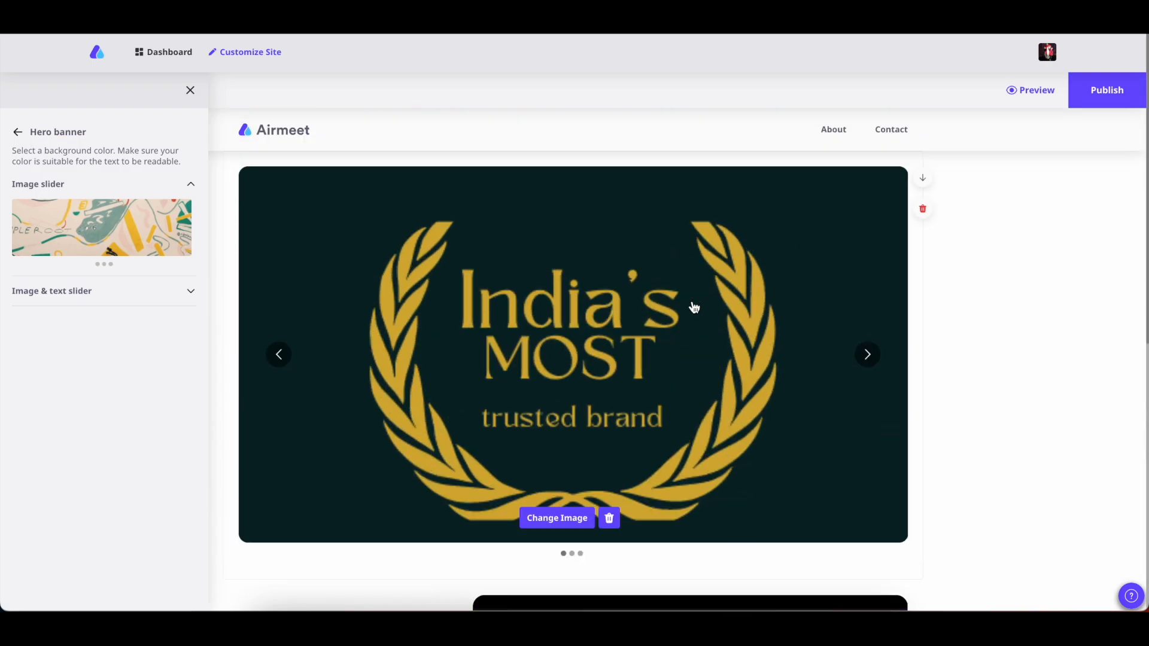
click(925, 181)
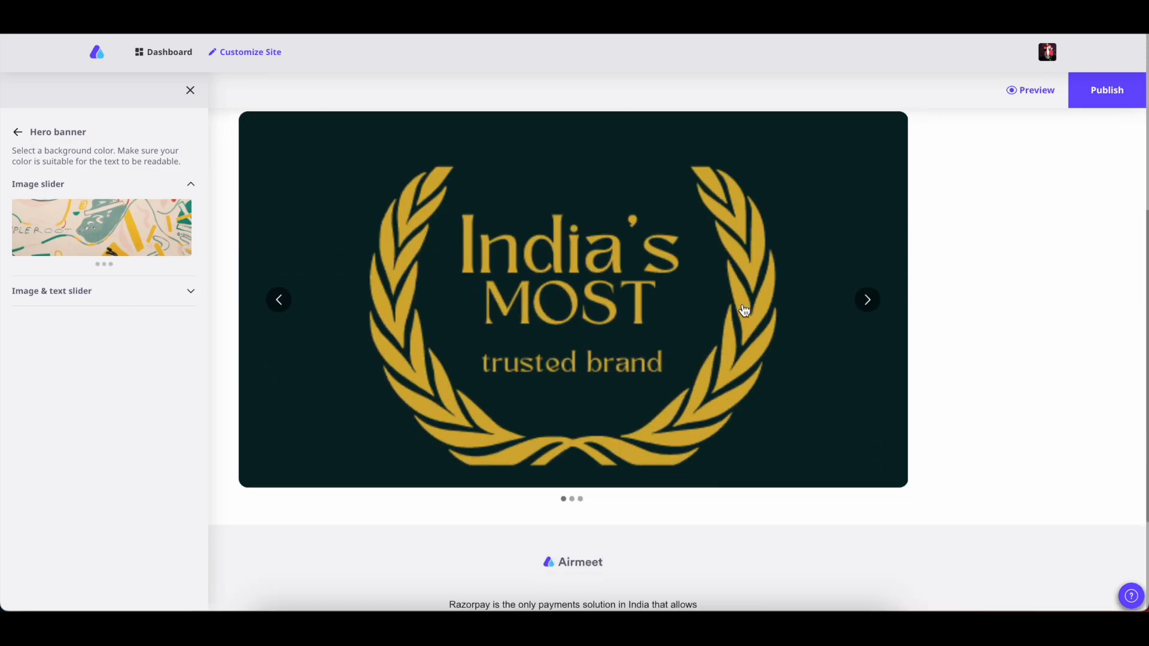
scroll(745, 310, up, 6)
Step: Rename the About page in the site's pages and menu as Info, keeping the Contact page's name
click(18, 133)
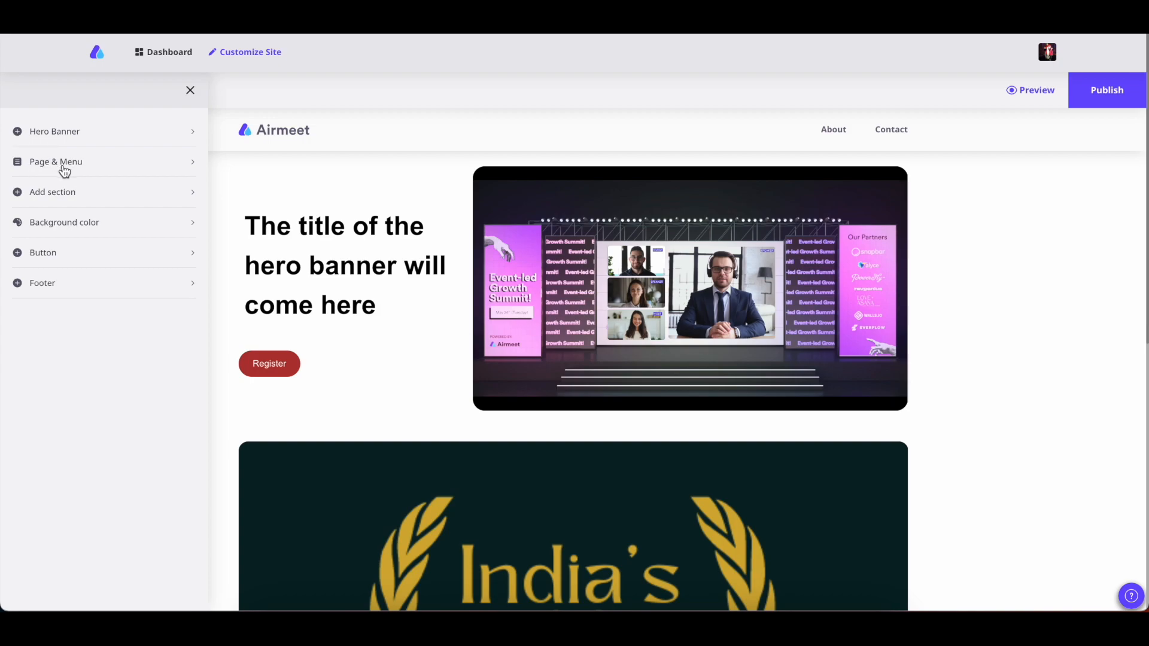
click(82, 168)
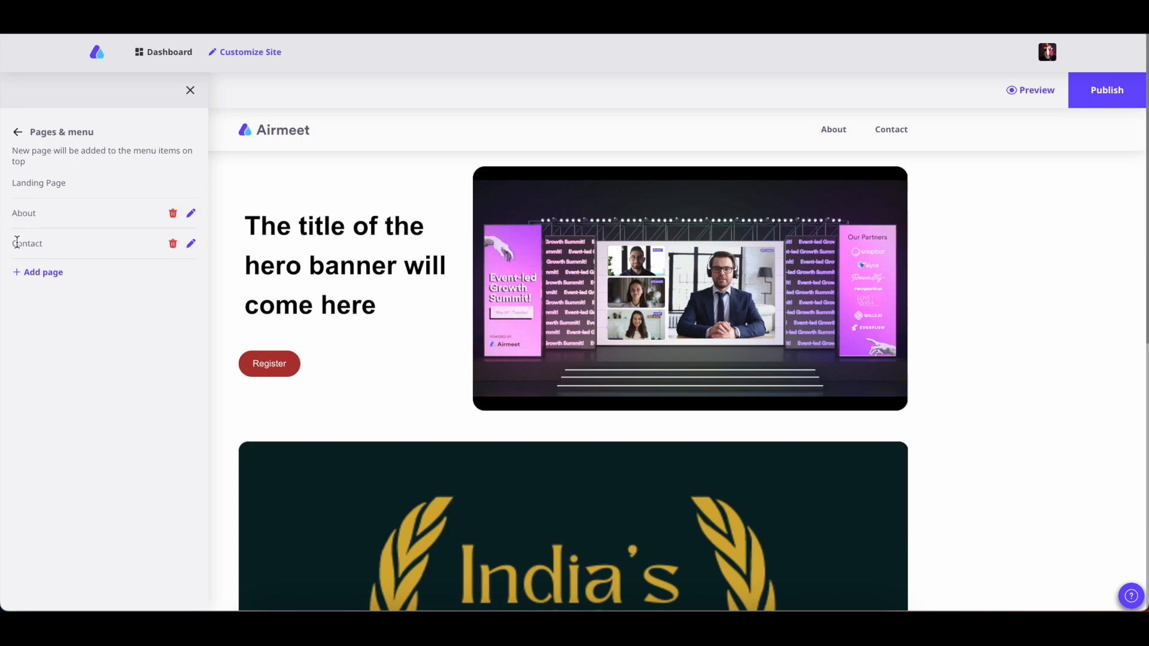
click(869, 132)
click(789, 131)
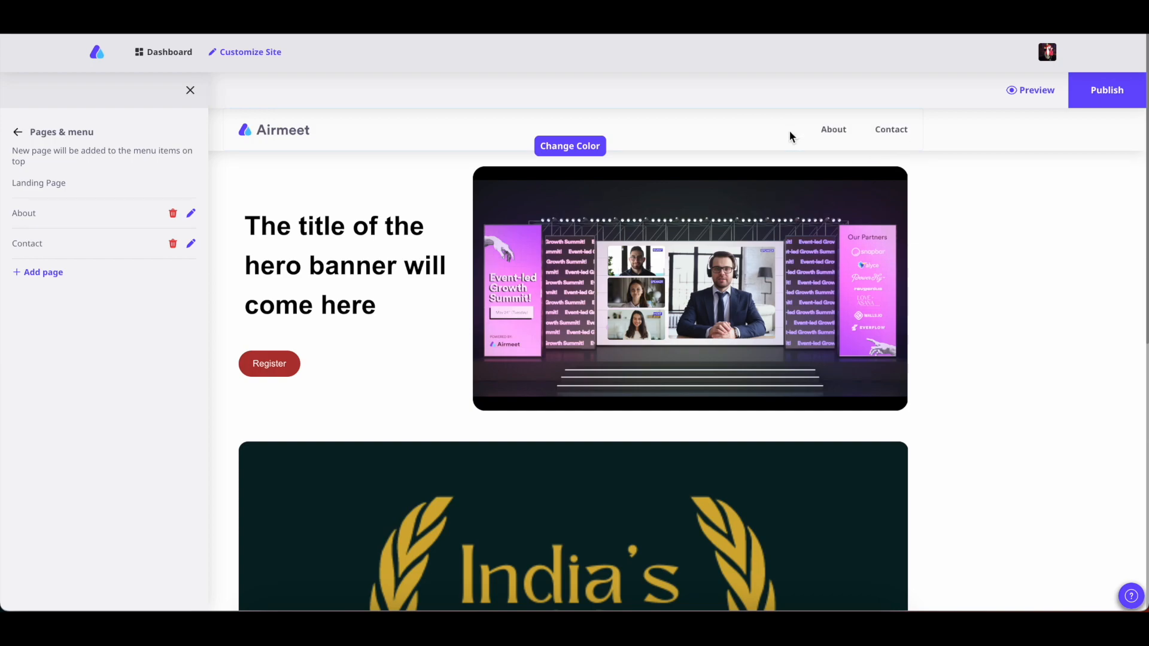
click(191, 214)
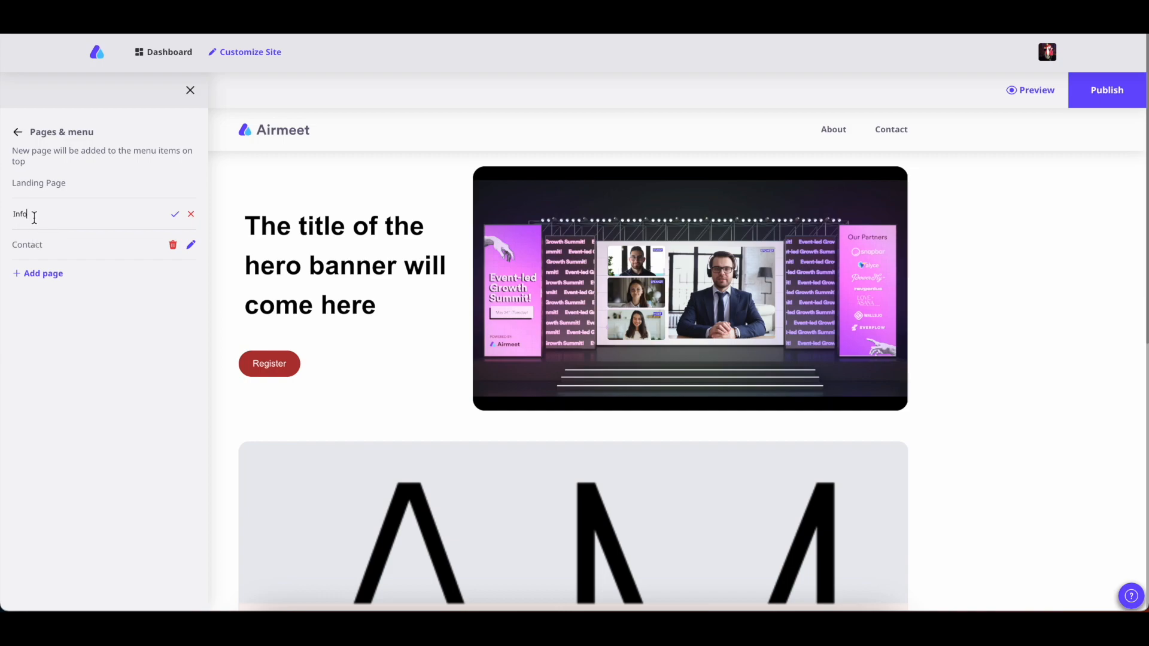
click(176, 216)
click(191, 244)
click(175, 246)
Step: Add a page named Help Centre to the site's menu
click(33, 275)
text(Help Centre)
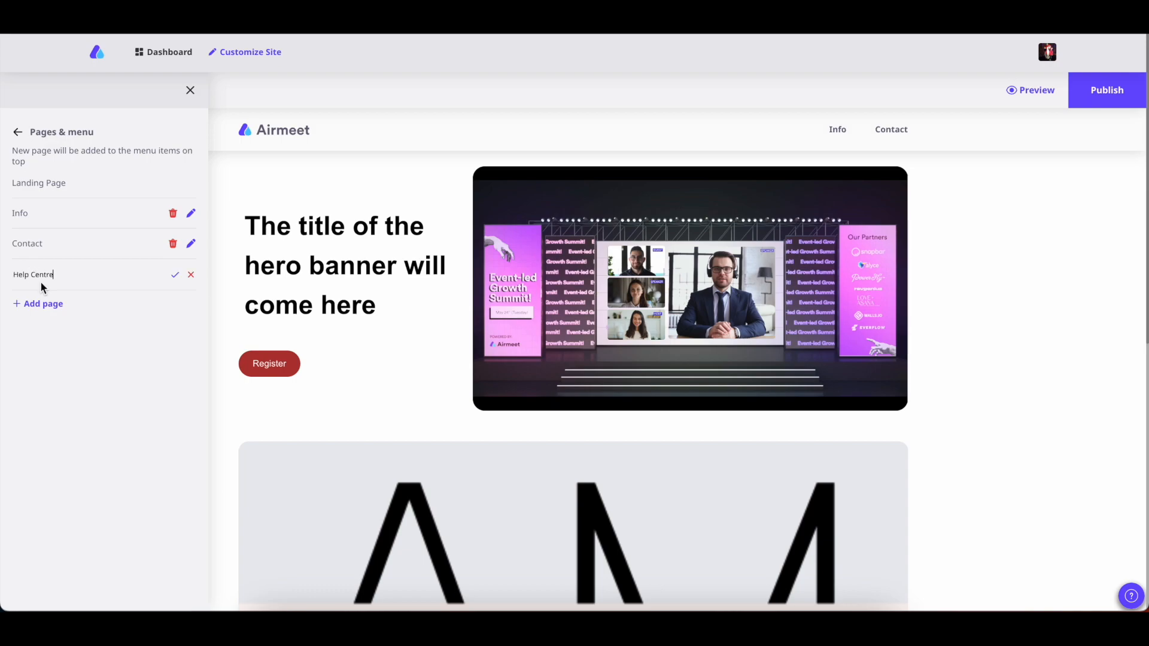
click(175, 277)
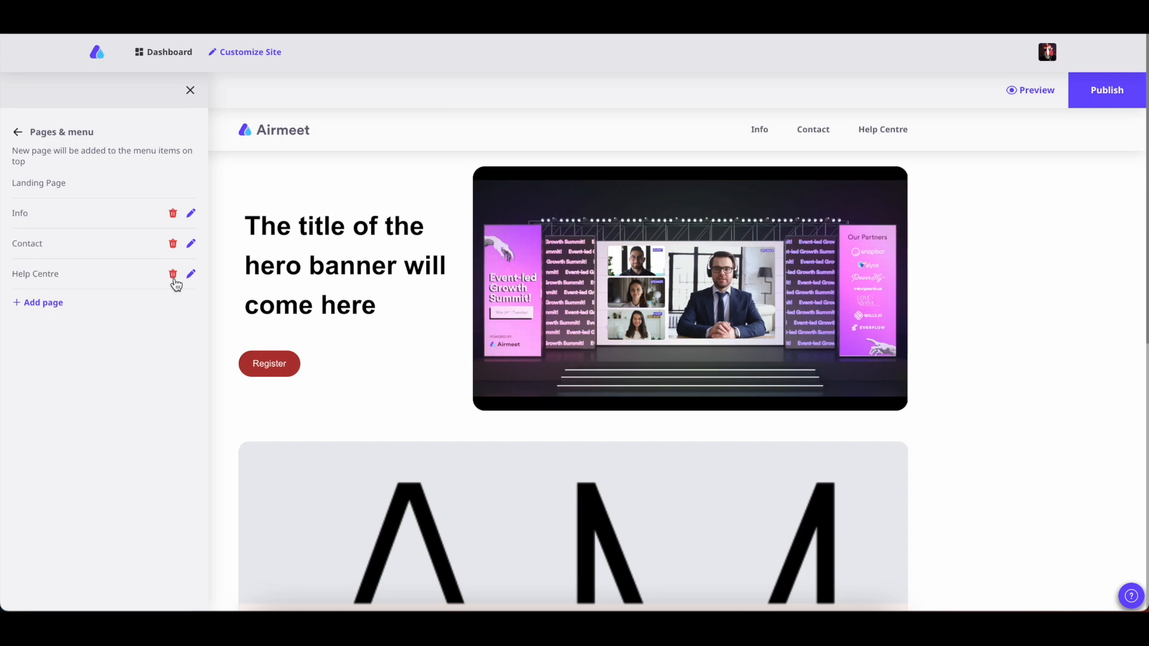
Step: Examine the web address and tab-opening settings of the Info and Contact menu items without changing them
mouse_move(880, 144)
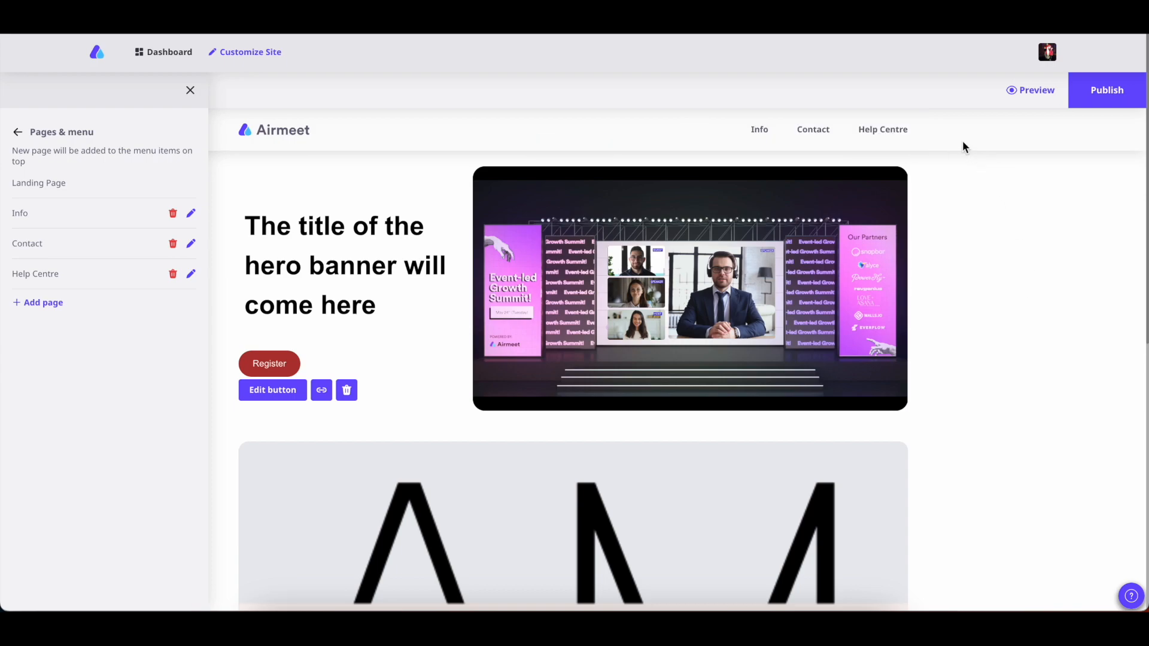
mouse_move(770, 113)
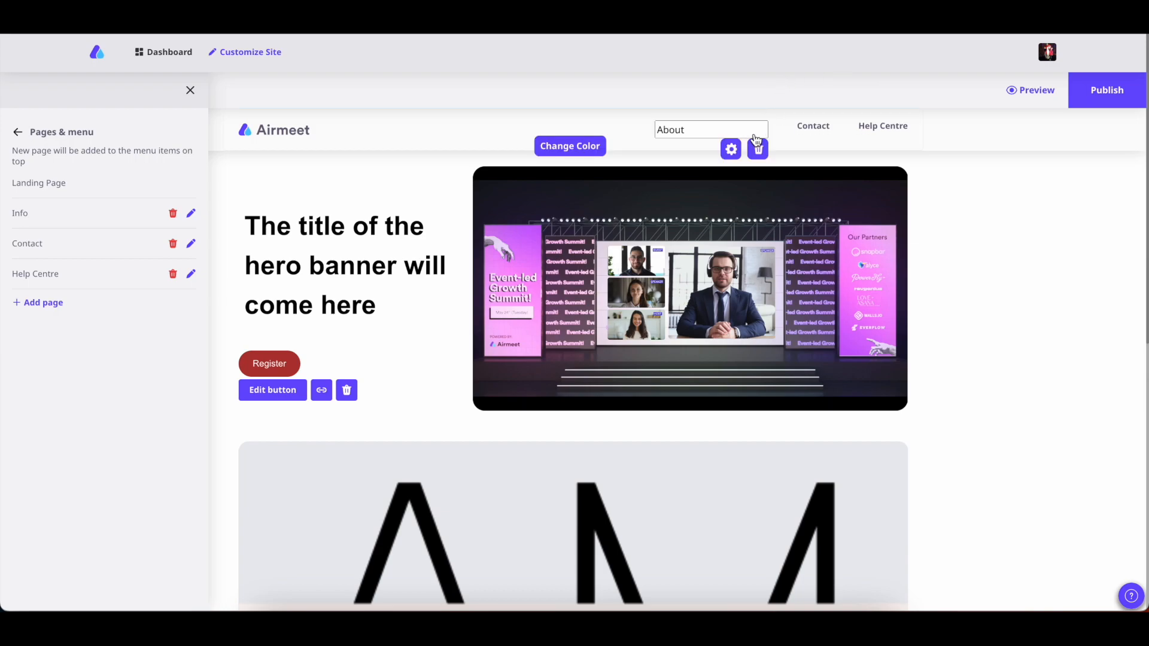
click(730, 153)
click(590, 243)
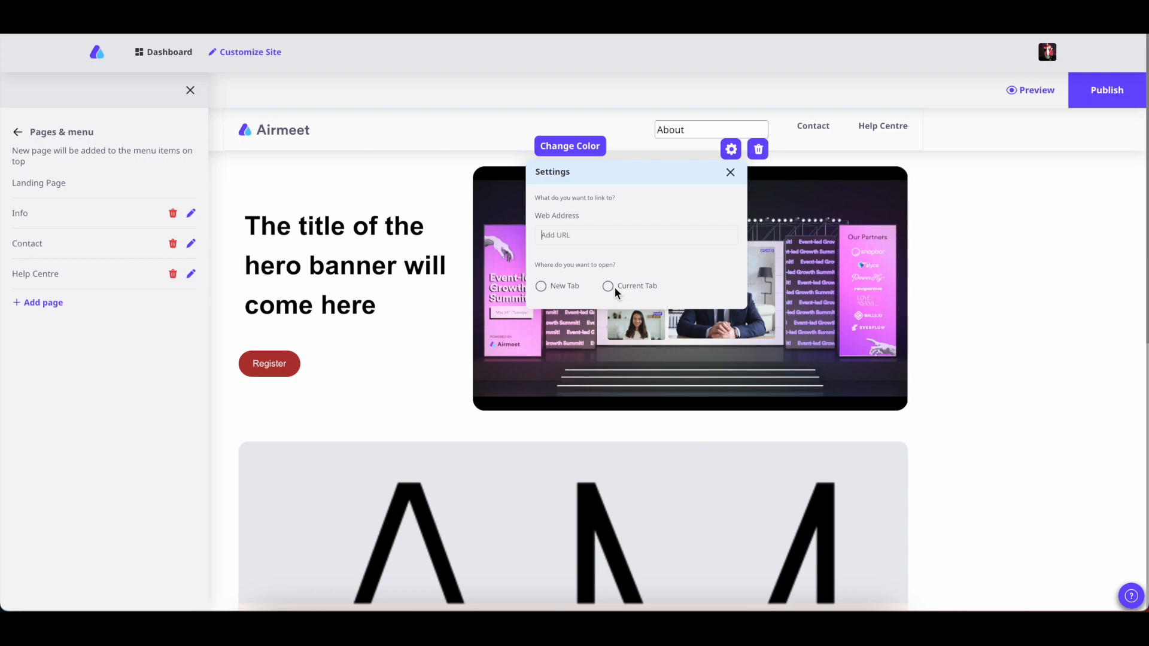
click(831, 187)
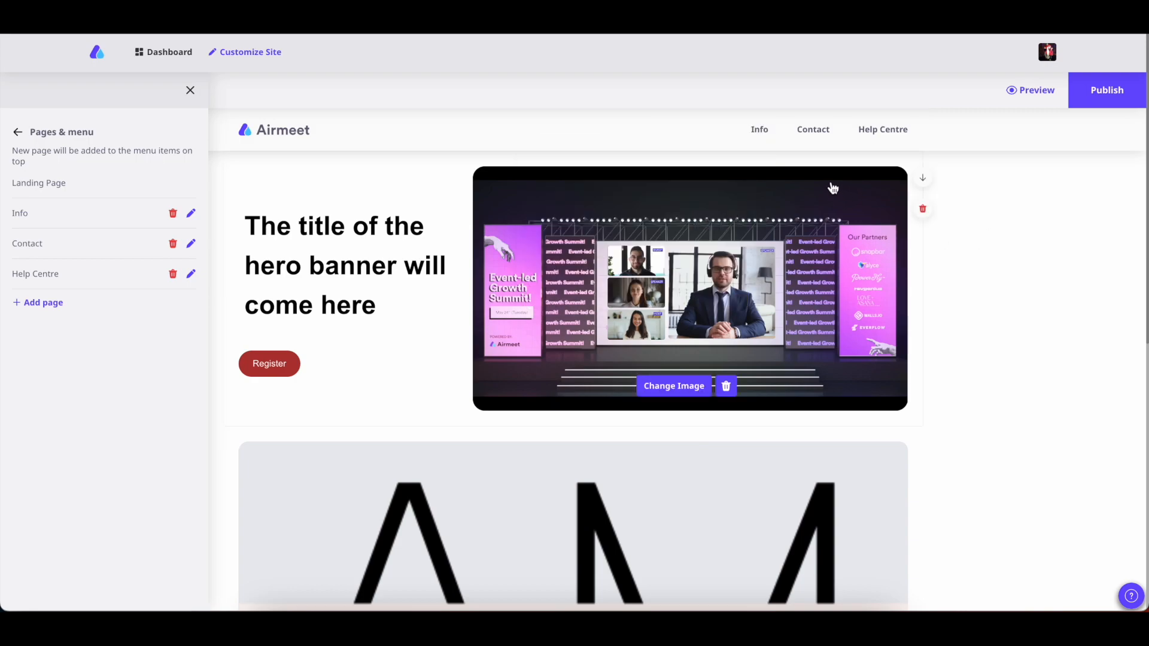
click(808, 127)
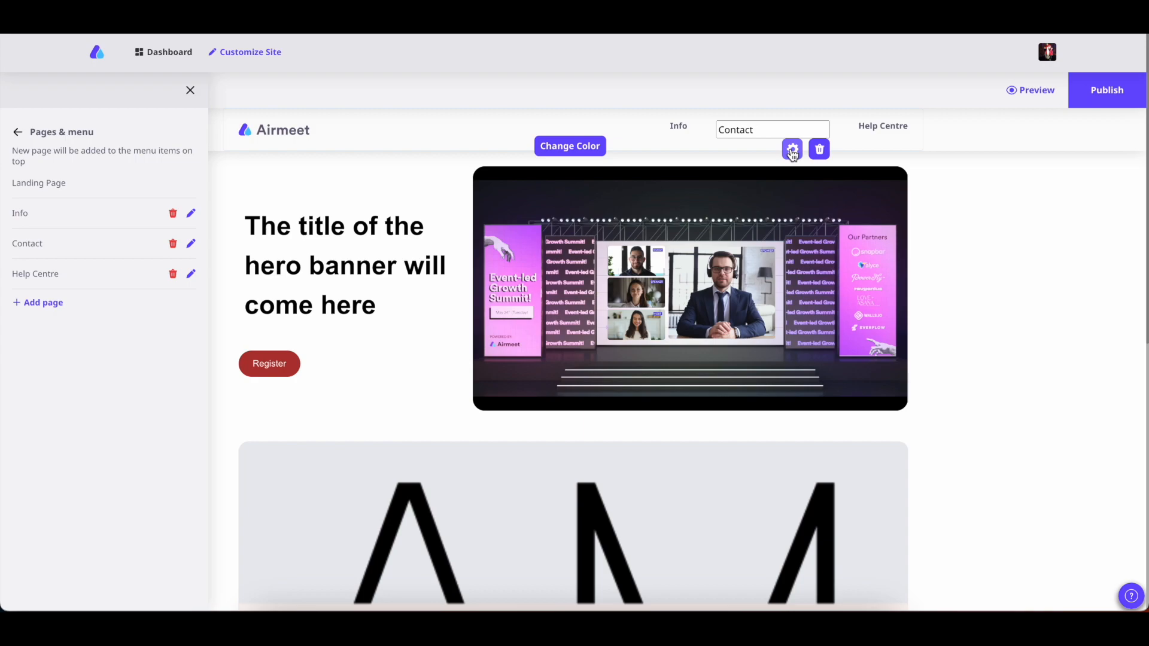
click(793, 151)
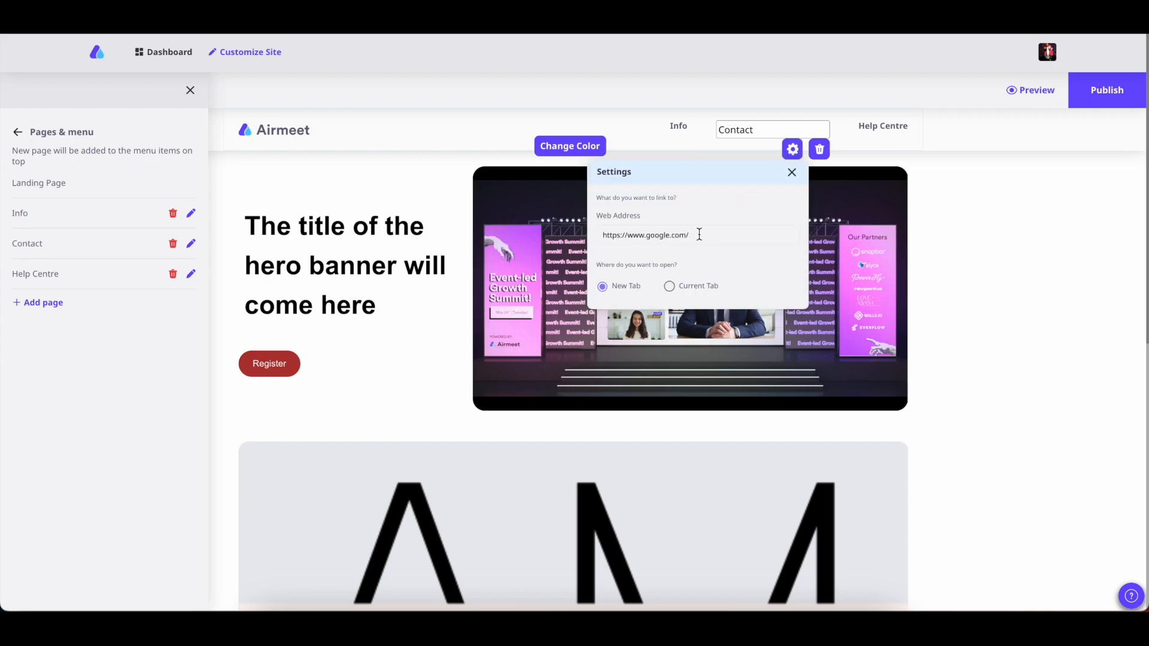
click(954, 246)
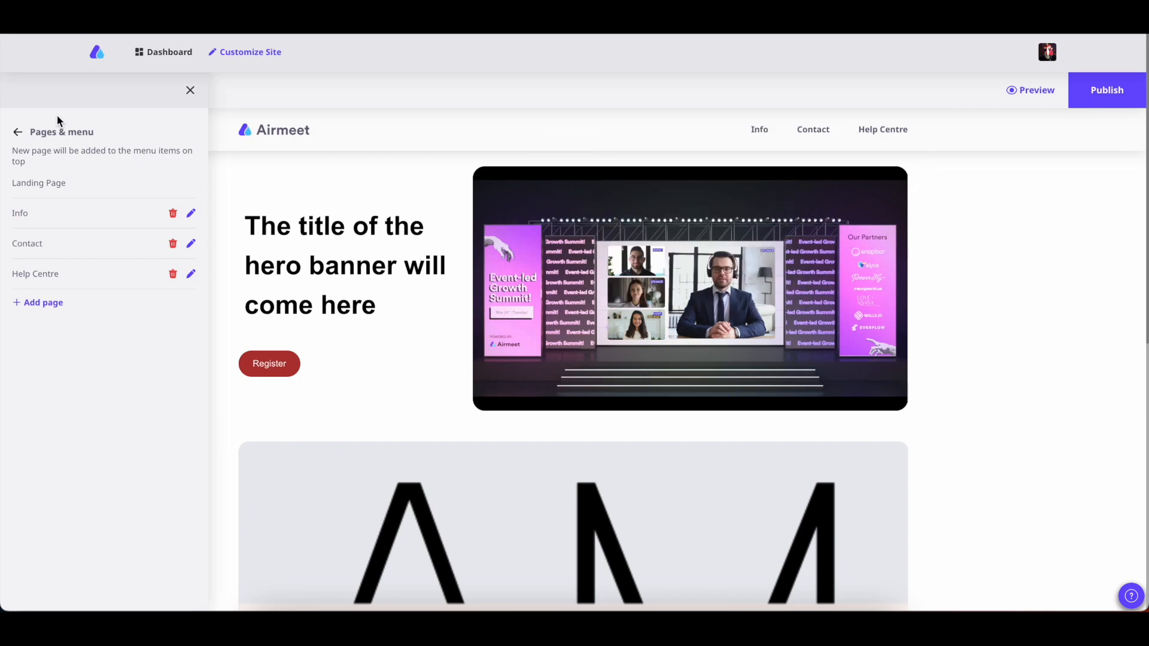
Step: Add an Event Card section to the page and assign the Knowledge Base event dated 12/Jan/23 to its first card
click(19, 133)
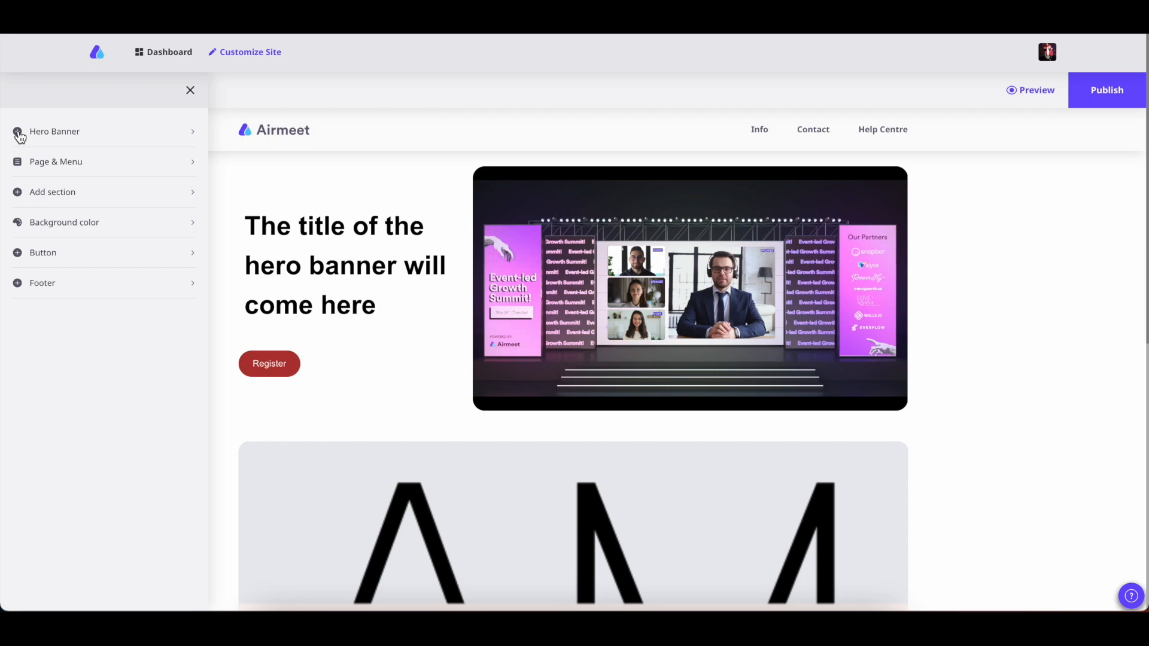
click(53, 194)
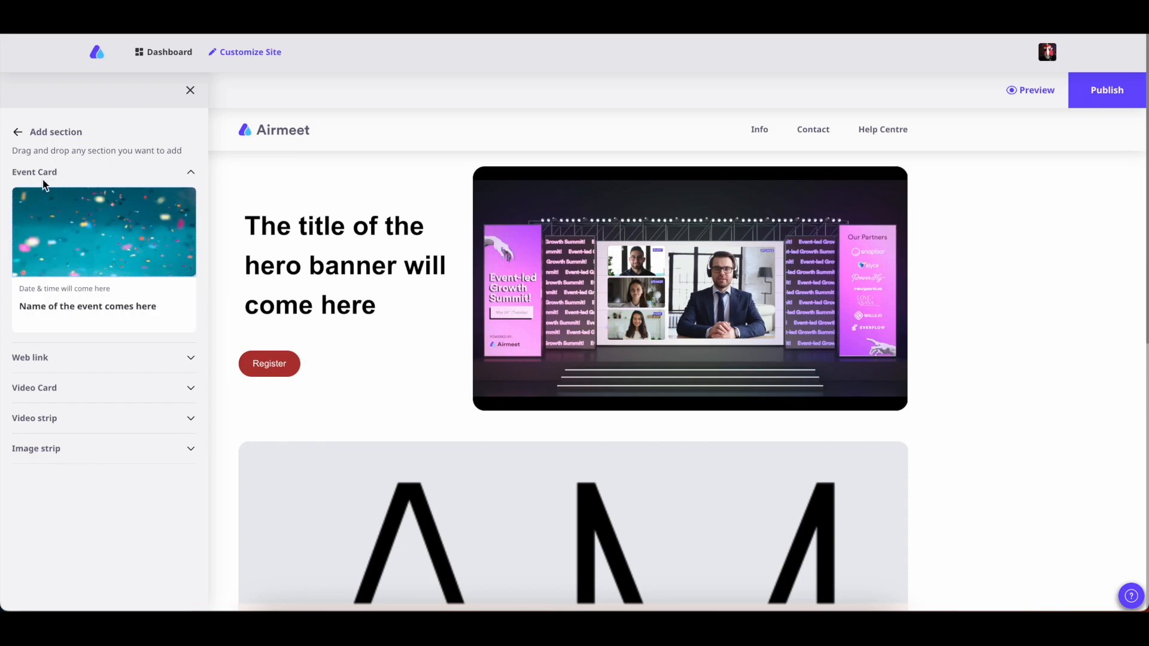
mouse_move(50, 241)
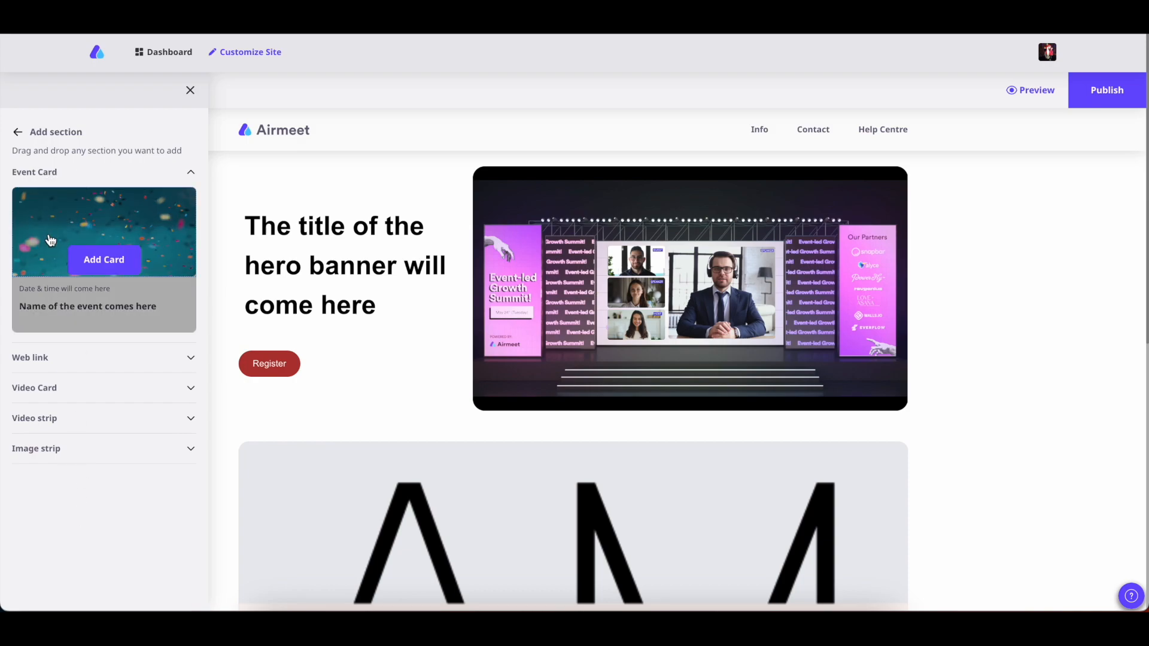
click(103, 261)
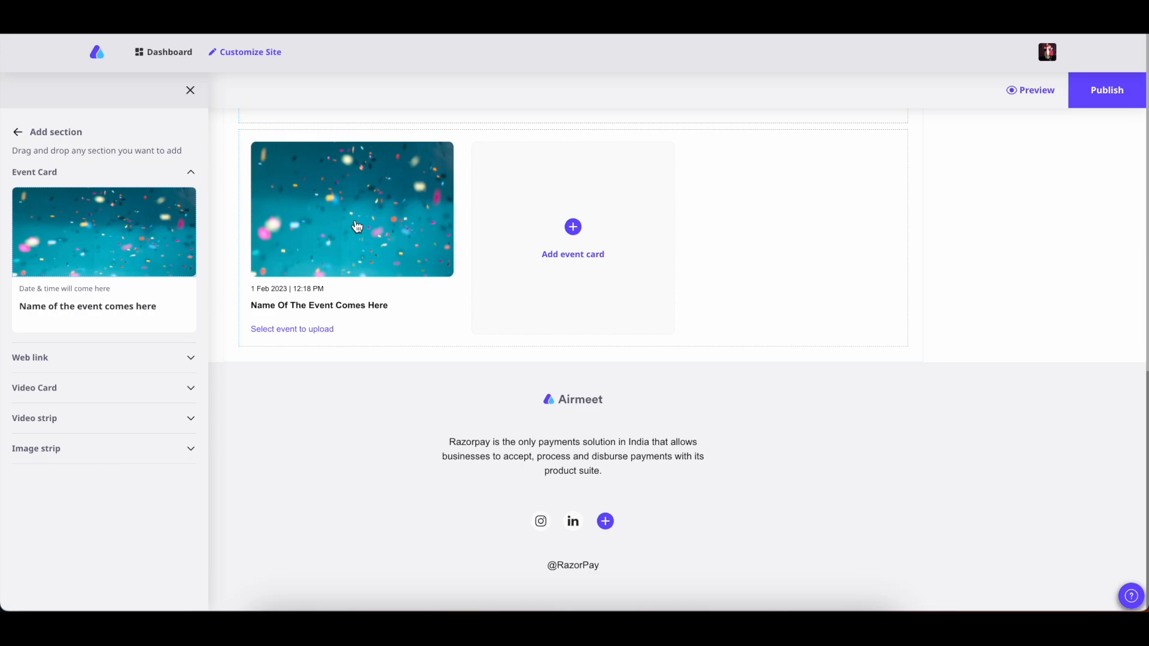
click(285, 335)
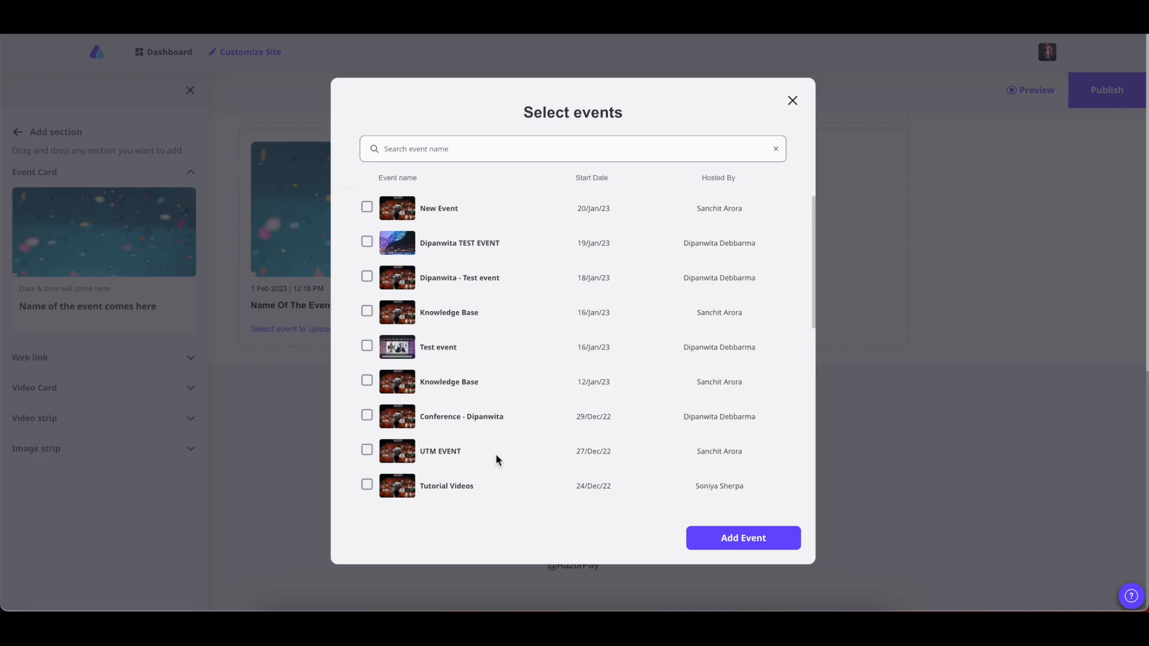
click(367, 381)
click(743, 540)
Step: Examine the event choices for replacing the Knowledge Base card's event without changing the selection
mouse_move(423, 254)
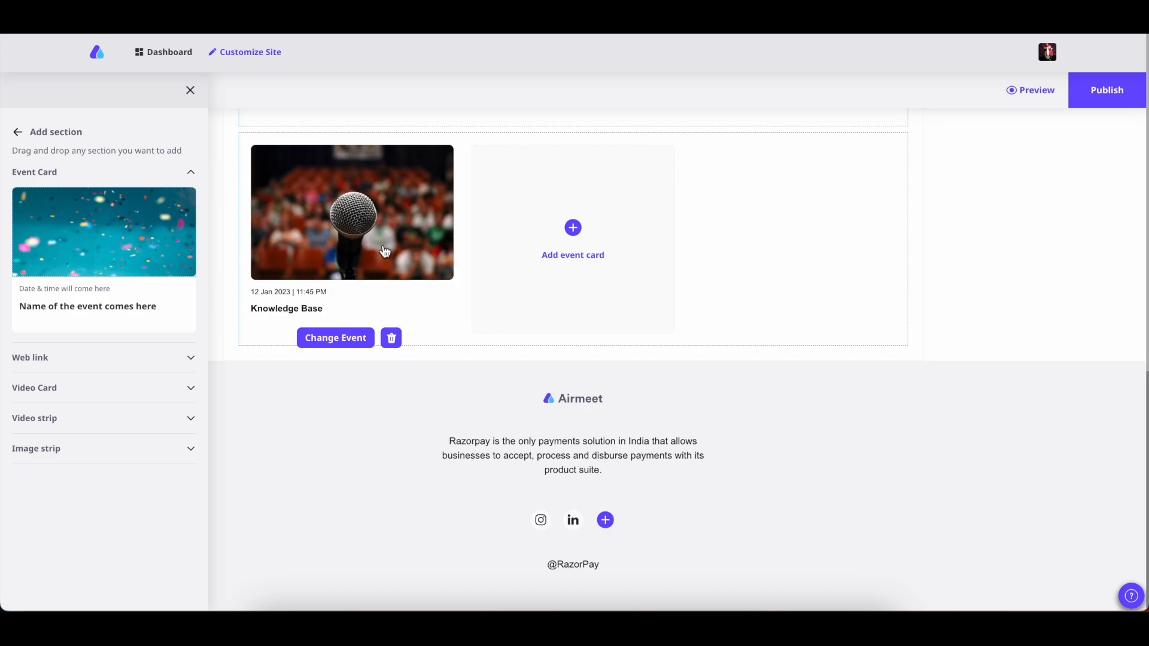
click(323, 340)
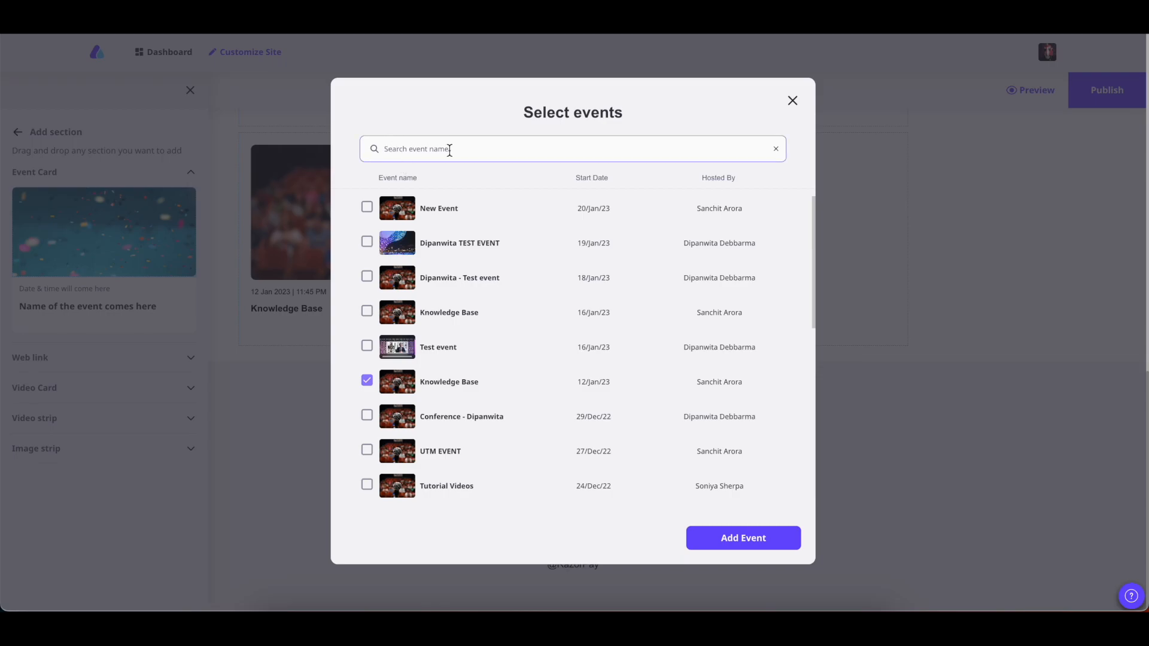
click(793, 101)
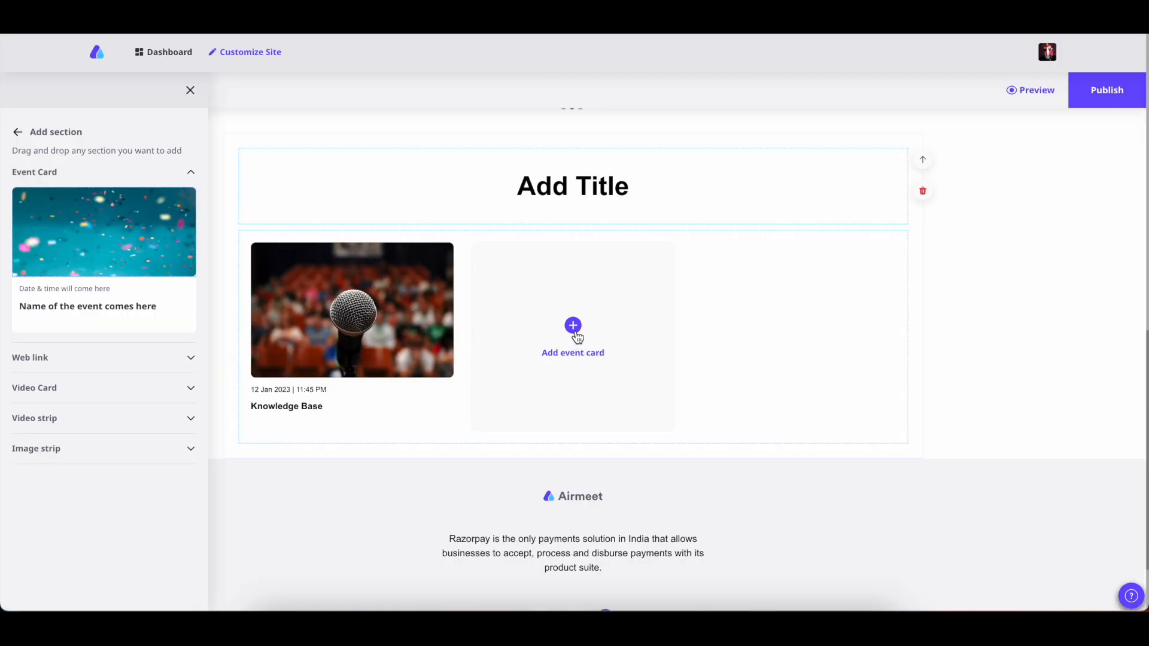
Step: Add a second event card for the event From Events To Experiences | Airmeet Hybrid Event
click(576, 334)
scroll(579, 359, down, 10)
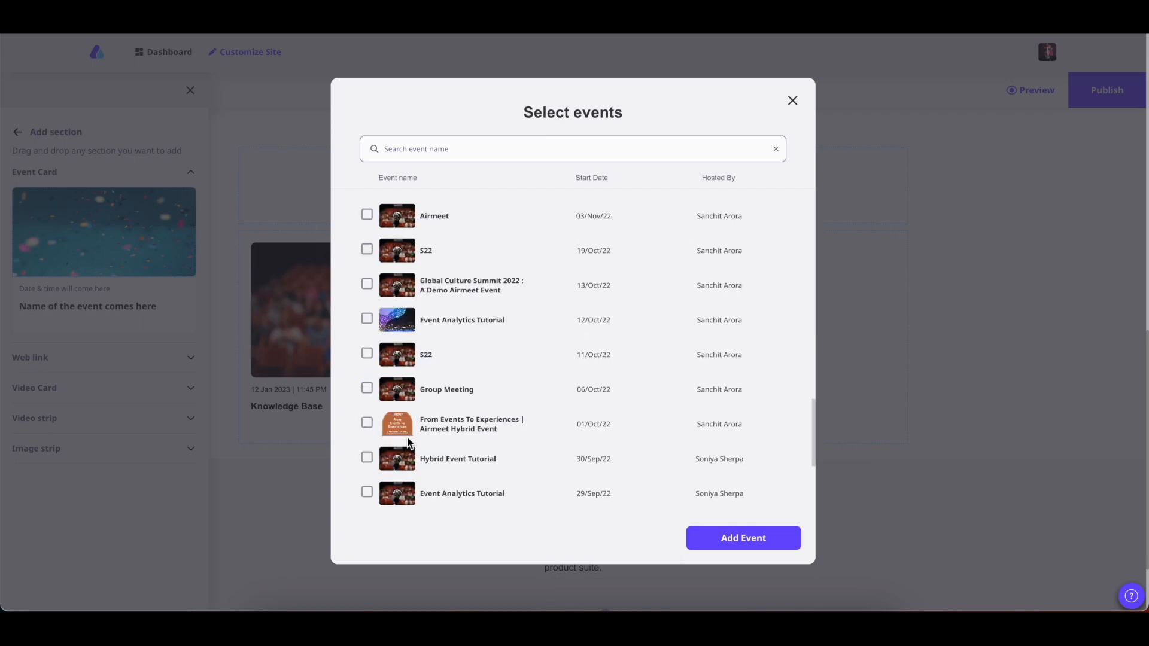
click(367, 423)
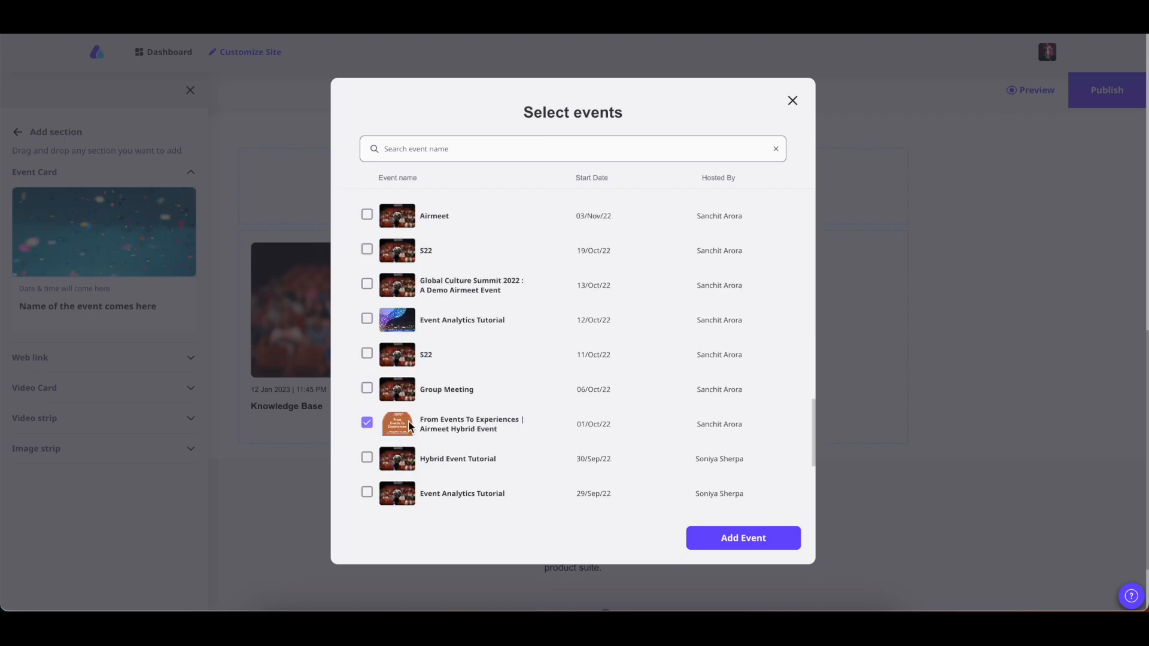
click(741, 544)
Step: Set the event card section's title to Upcoming Events
scroll(741, 544, up, 1)
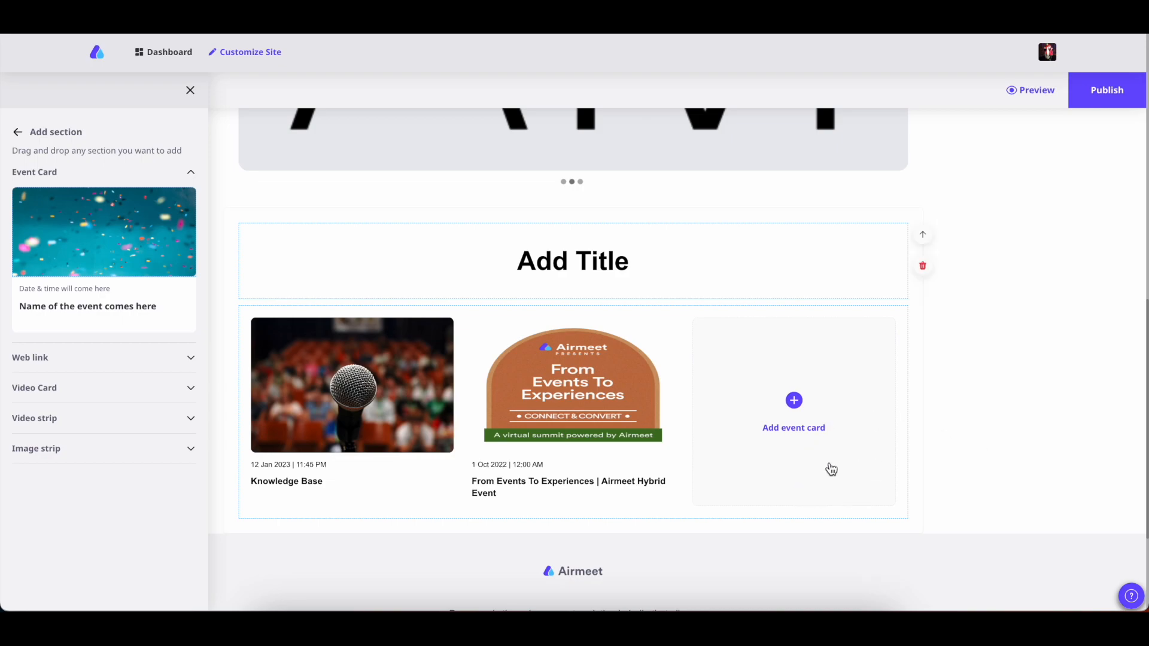
click(559, 263)
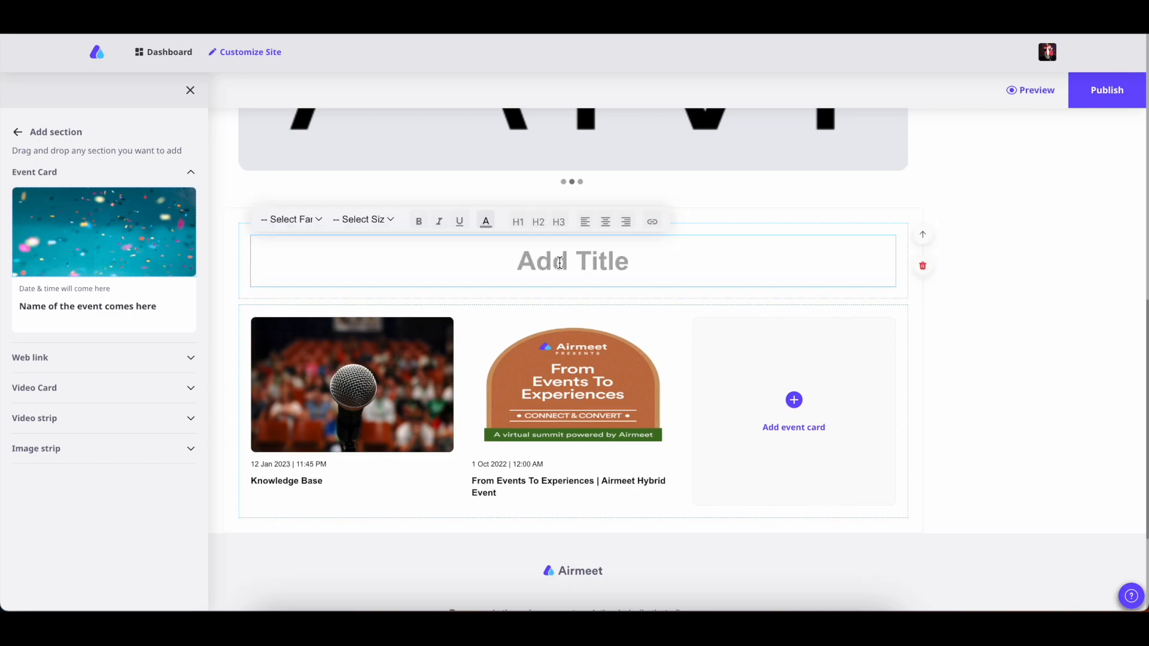
click(560, 263)
text(Upcoming Events)
drag(697, 259, 428, 260)
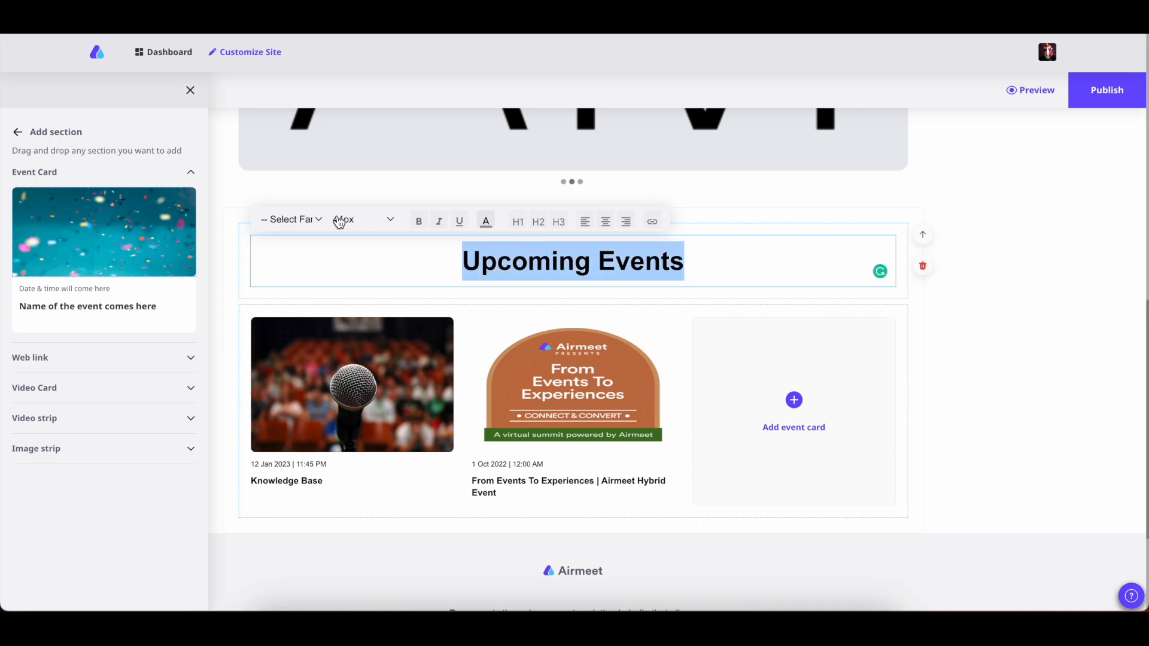
click(1040, 324)
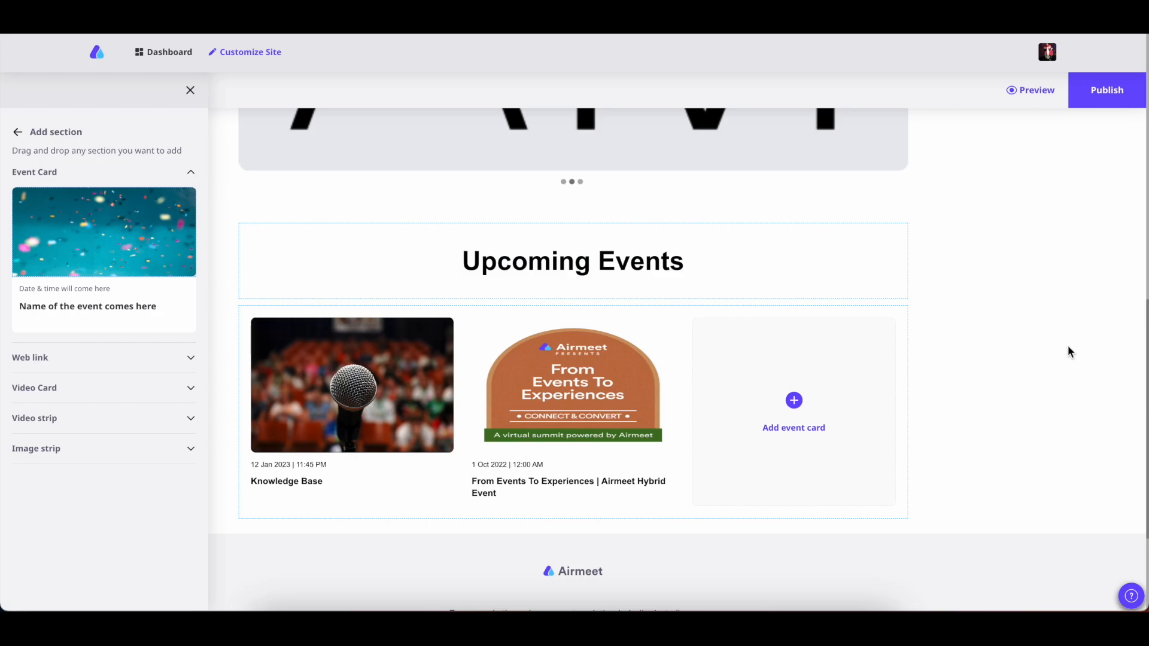
scroll(1070, 352, down, 3)
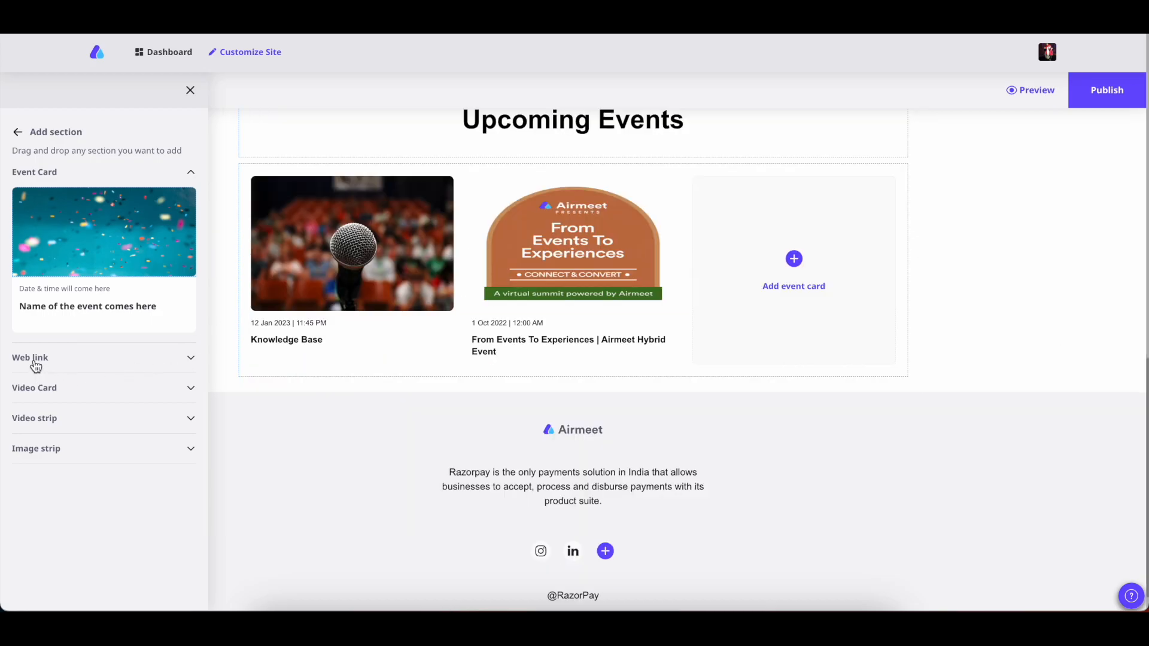
click(34, 359)
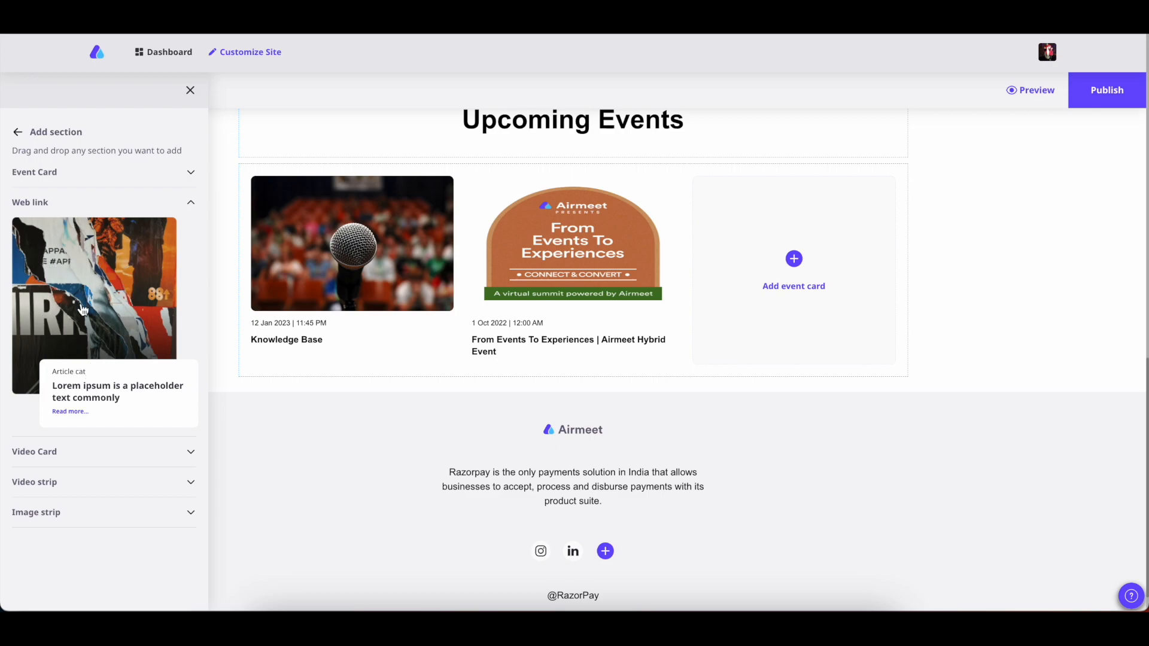
scroll(299, 486, down, 1)
mouse_move(107, 329)
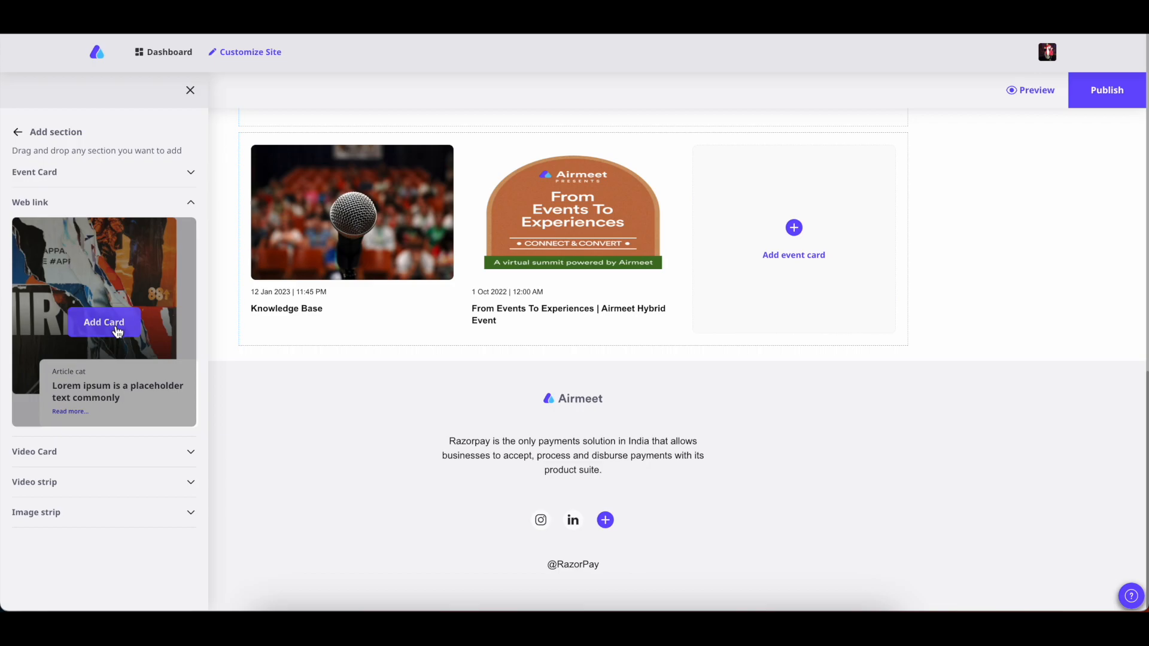
click(106, 326)
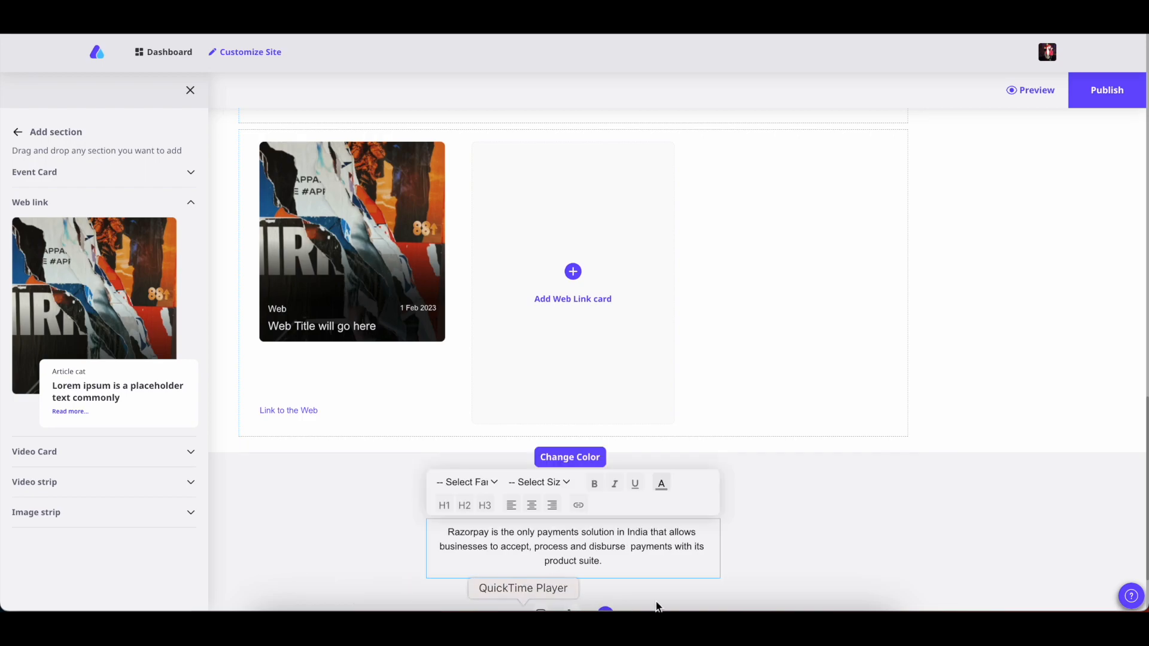
click(277, 413)
click(476, 332)
text(https://www.airmeet.com/)
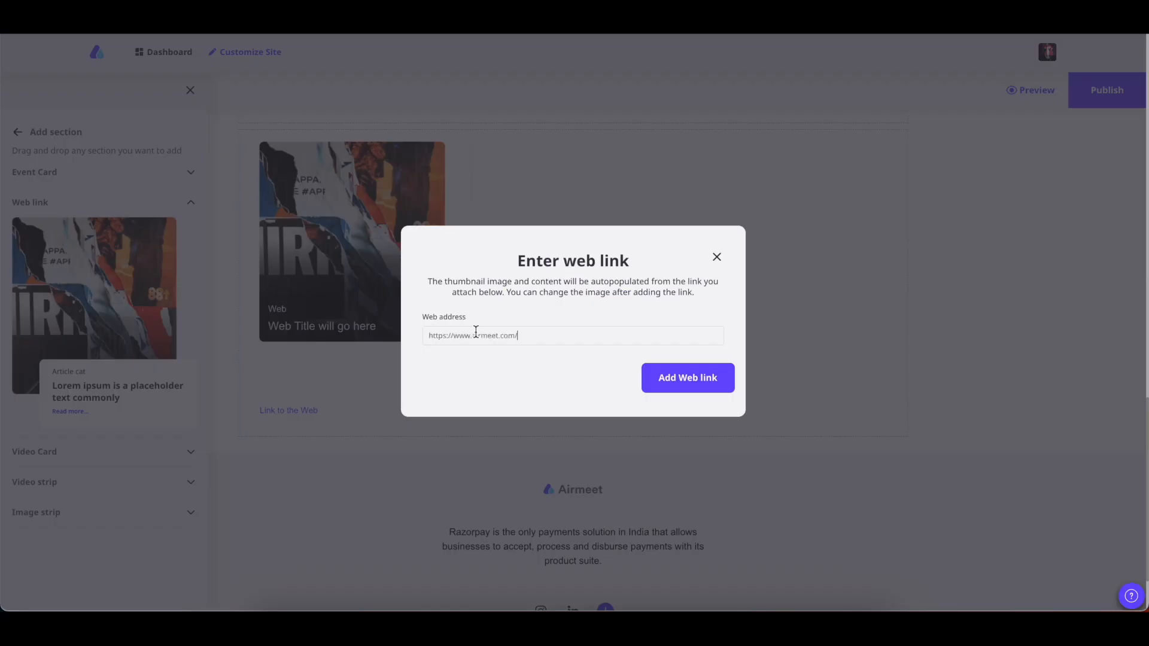
click(681, 386)
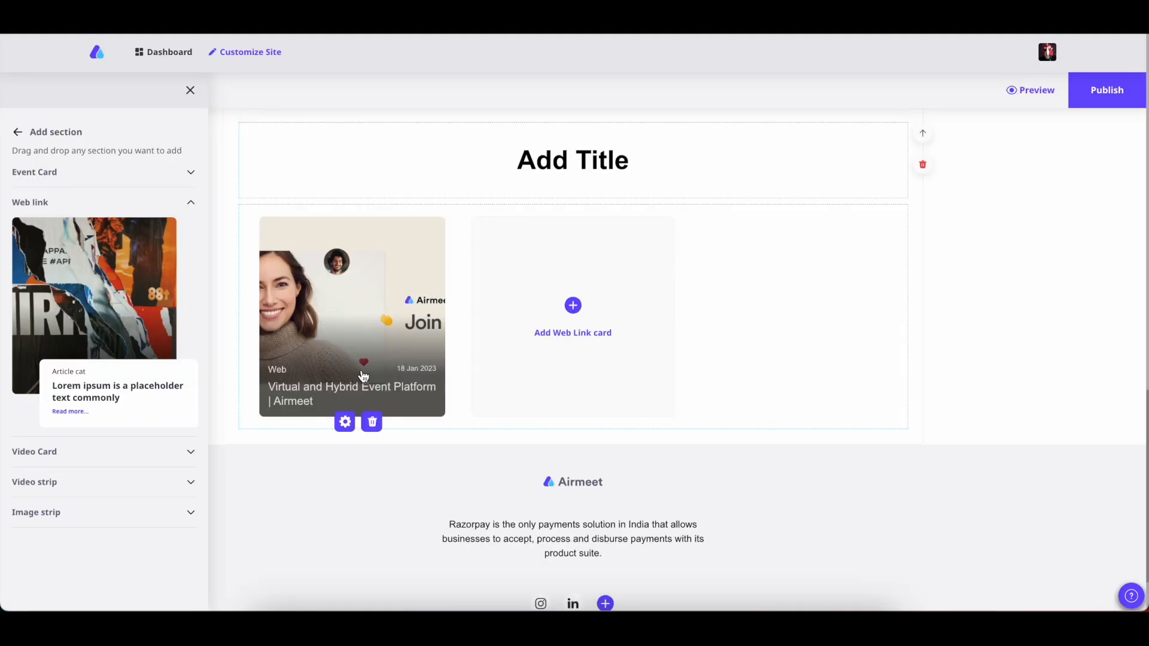
Step: Add a second web link card for "Host visually stunning and revenue driven conferences" and title the section Important News!
click(574, 306)
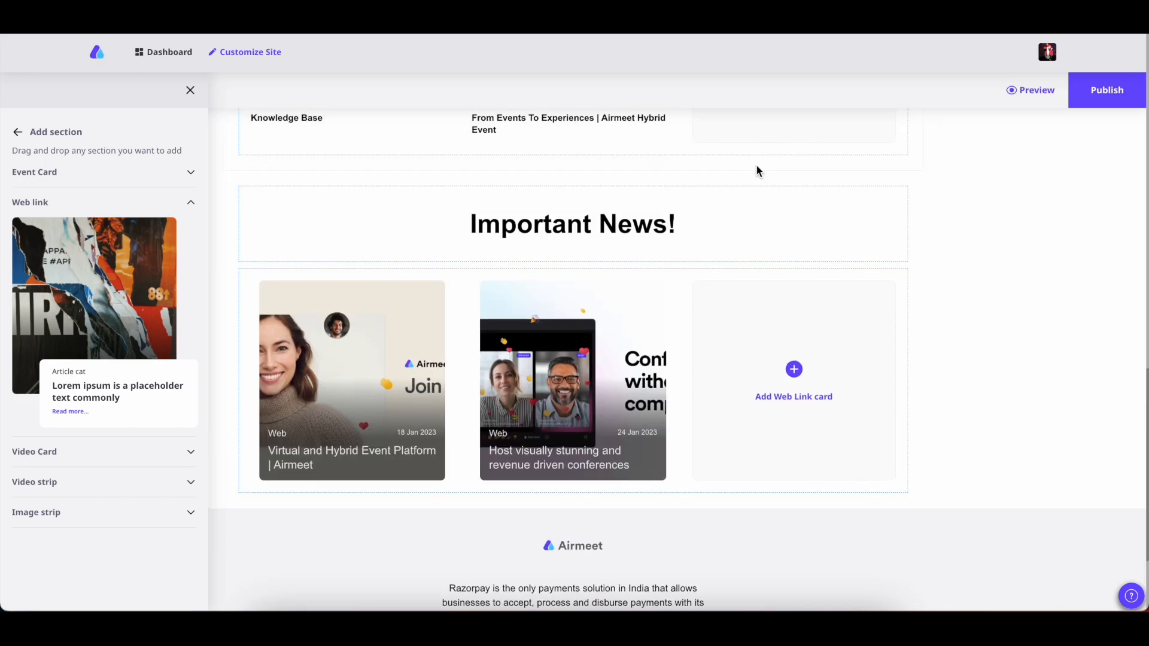
click(681, 228)
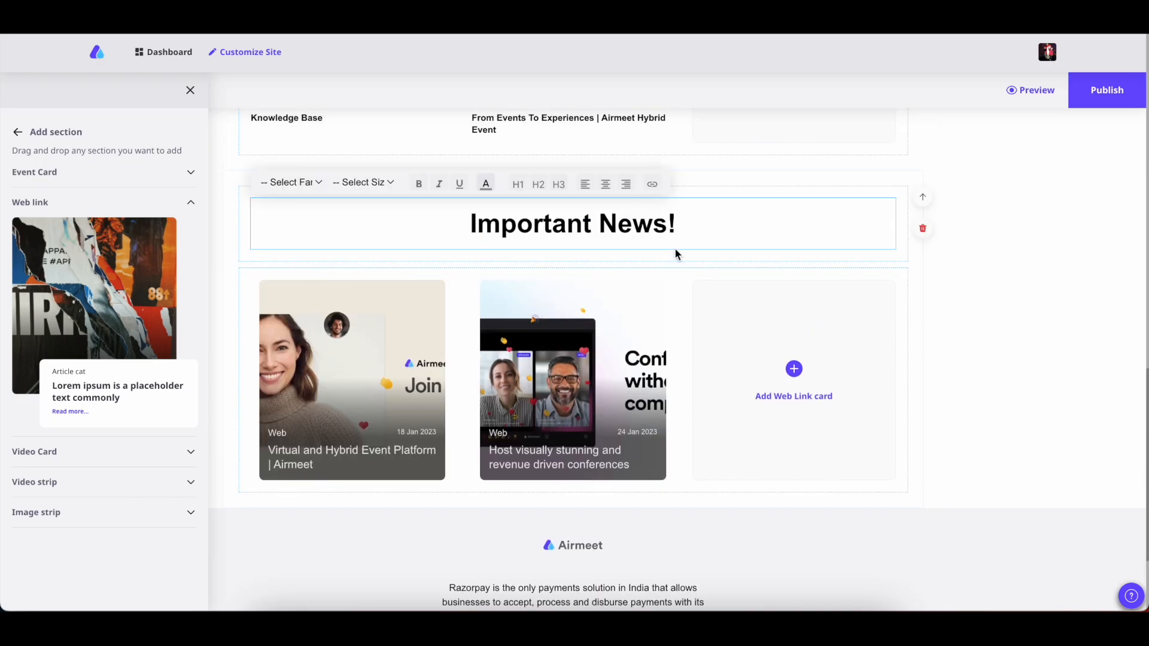
scroll(1068, 401, down, 1)
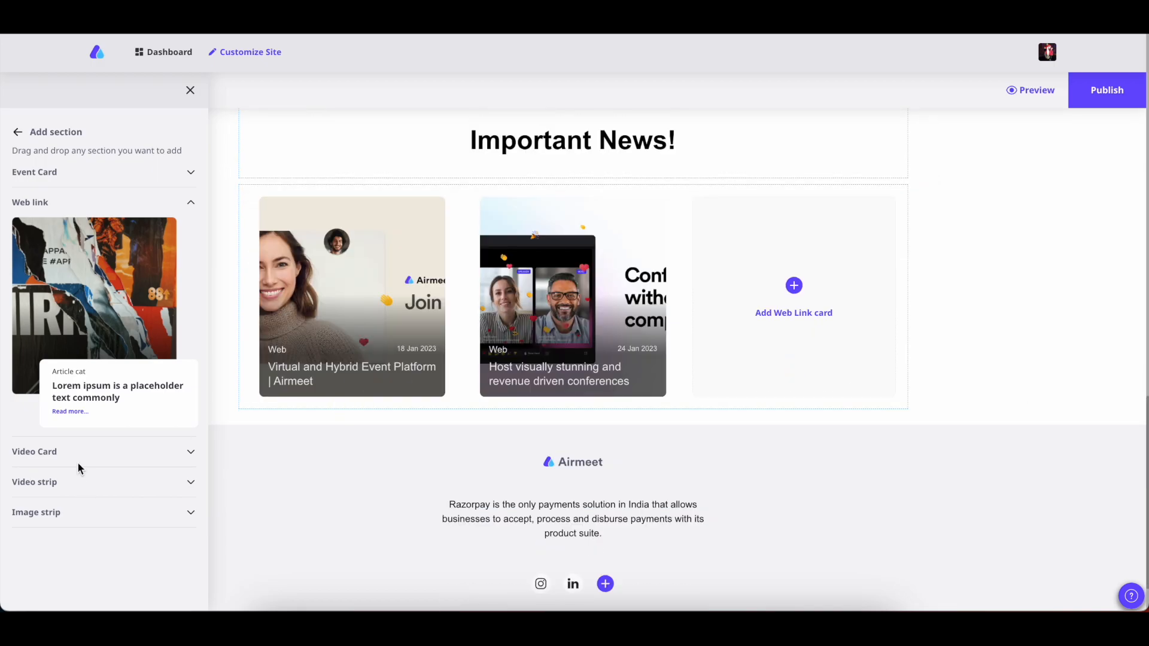
Step: Add a Video Card section and assign the video 10 Virtual Event Ideas for Better Lead Generation and Audience Engagement! to its first card
click(58, 456)
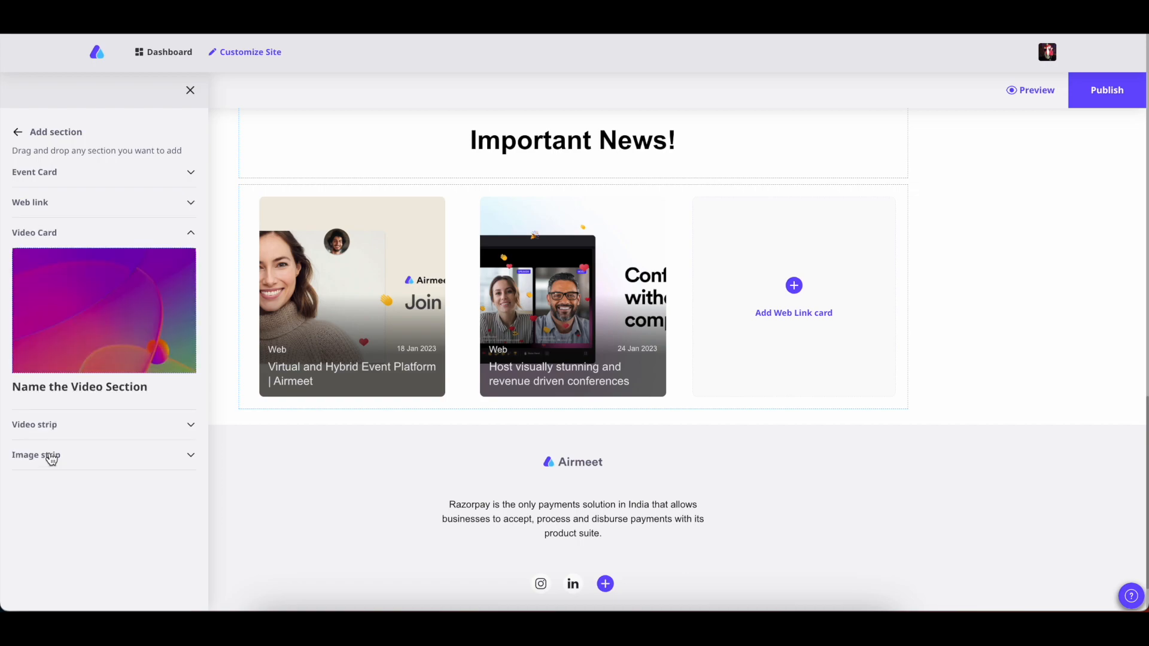
mouse_move(57, 319)
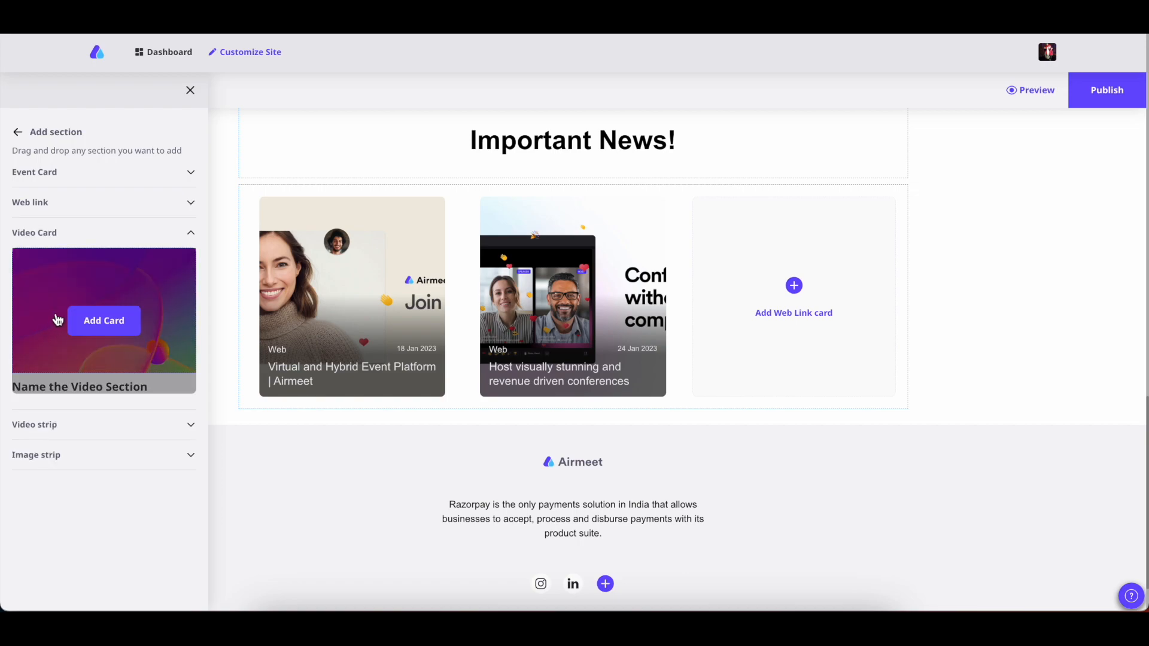
click(91, 329)
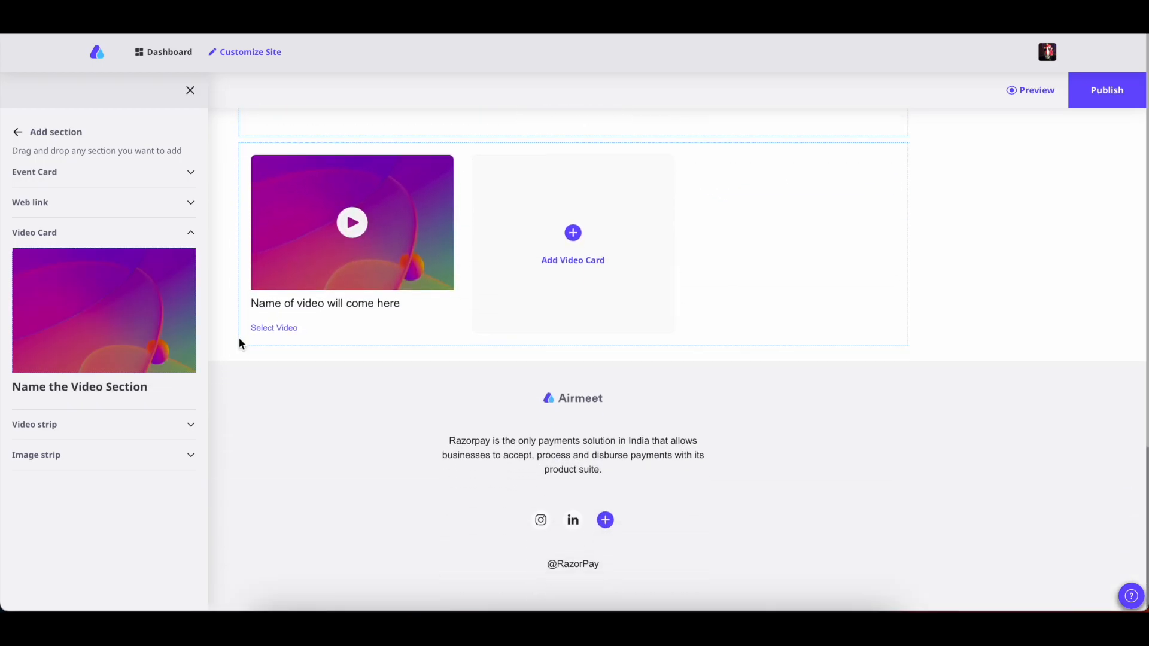
click(275, 333)
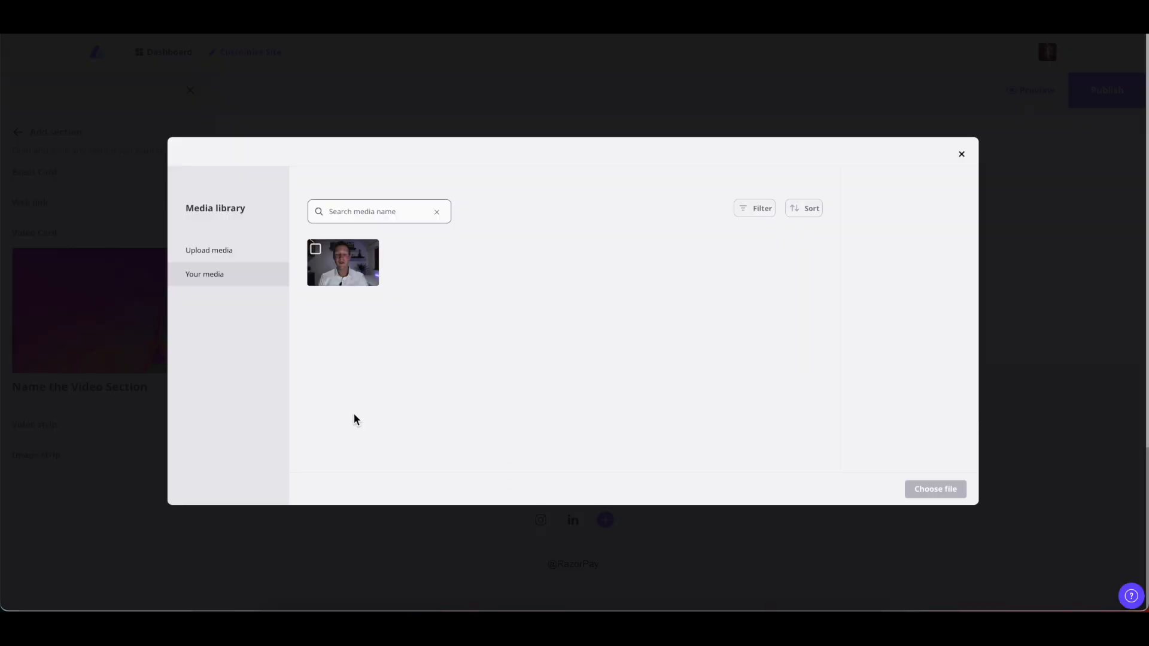
click(316, 251)
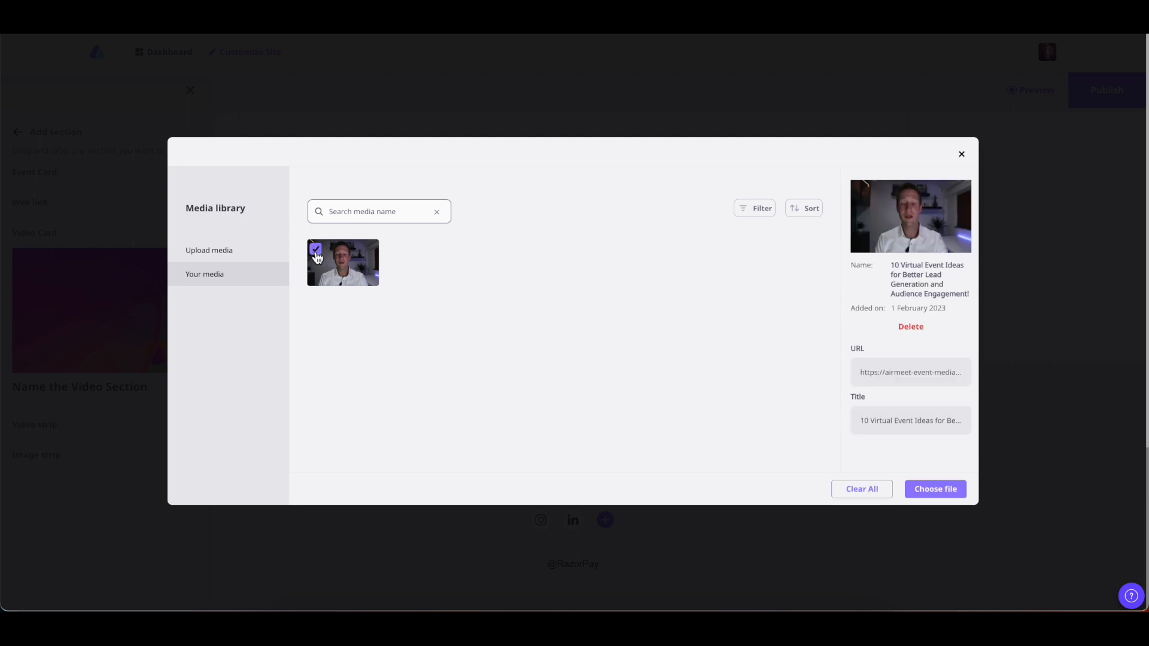
click(939, 492)
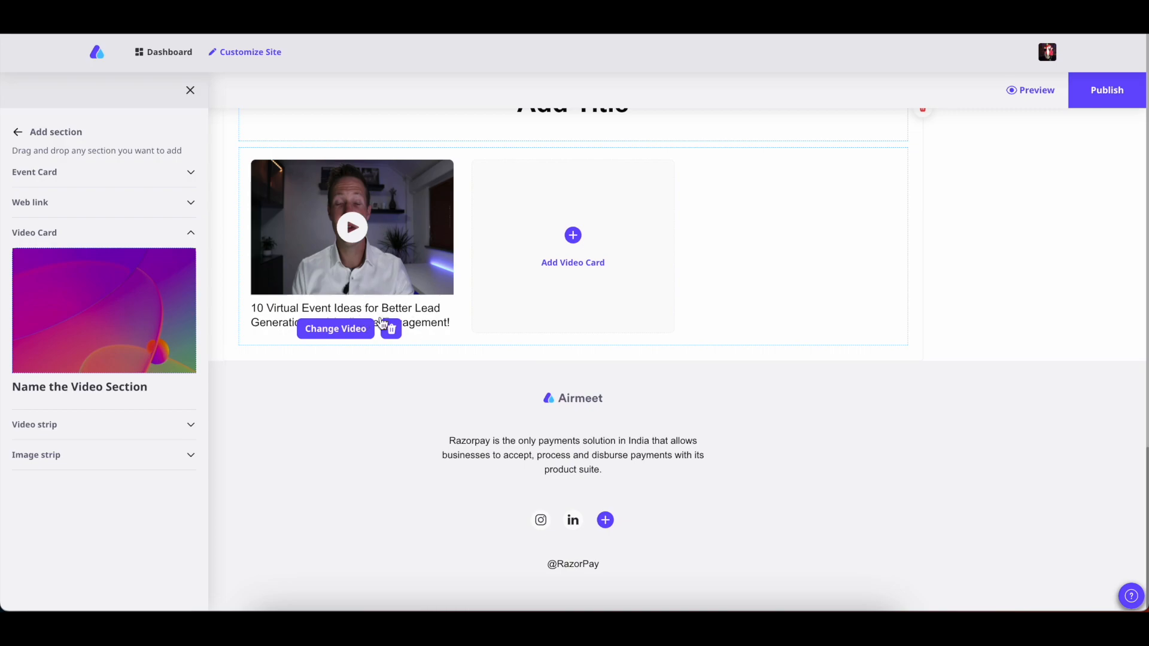
Step: Upload more videos to the media library and add Intro Video.mp4 as the section's second video card
click(574, 242)
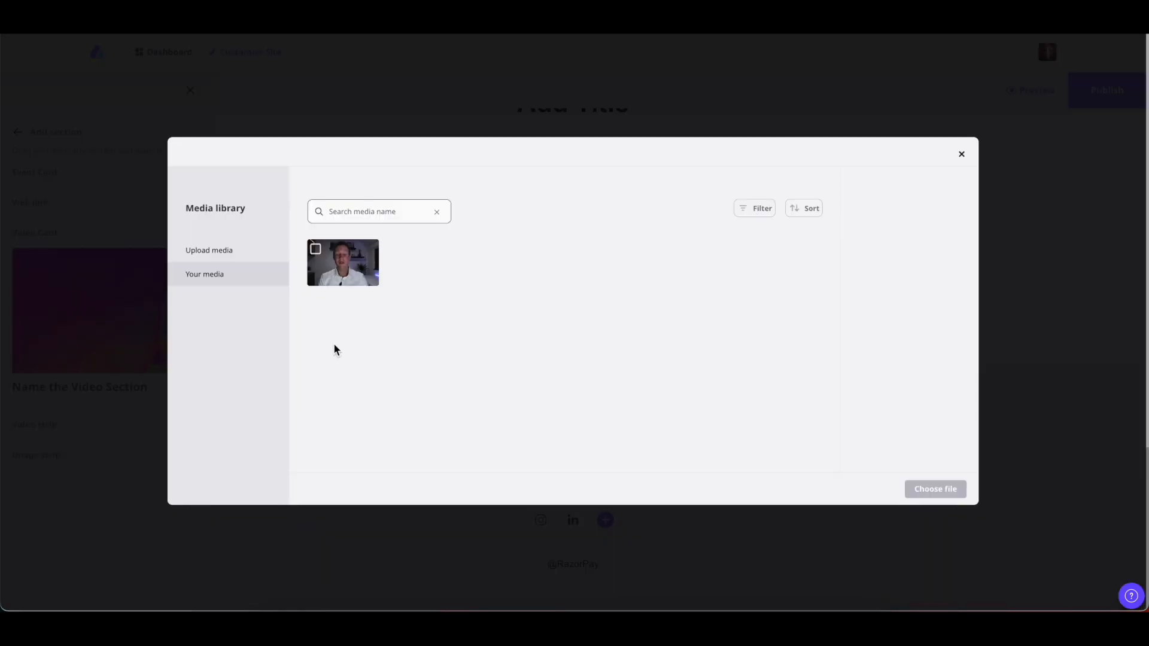
click(214, 256)
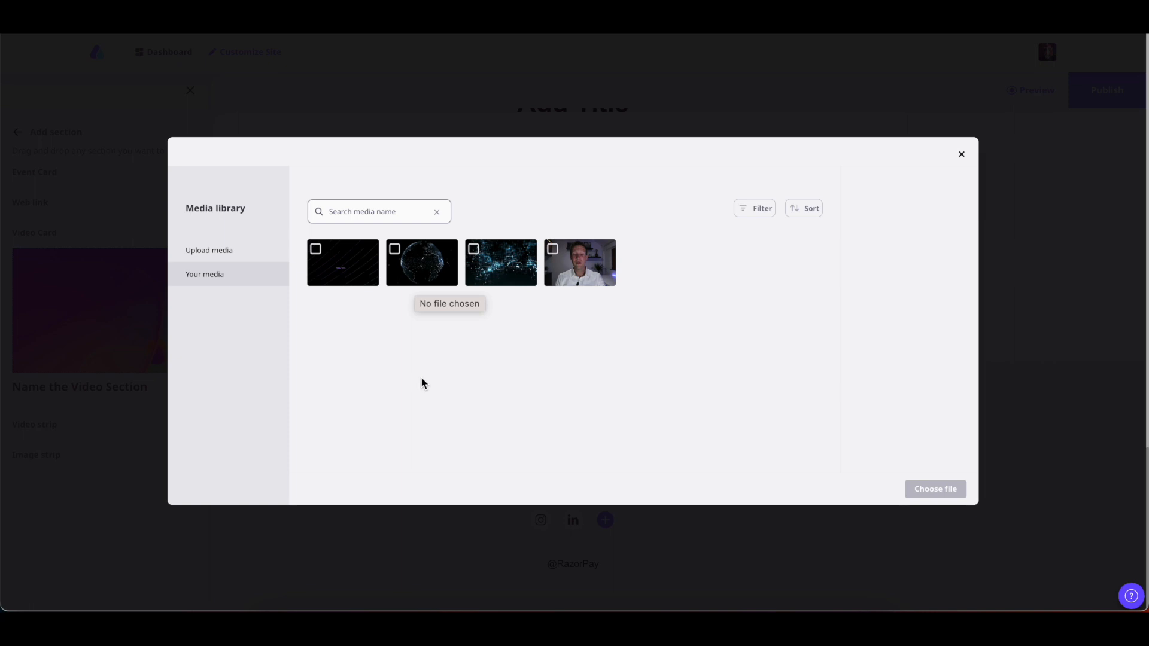
click(316, 250)
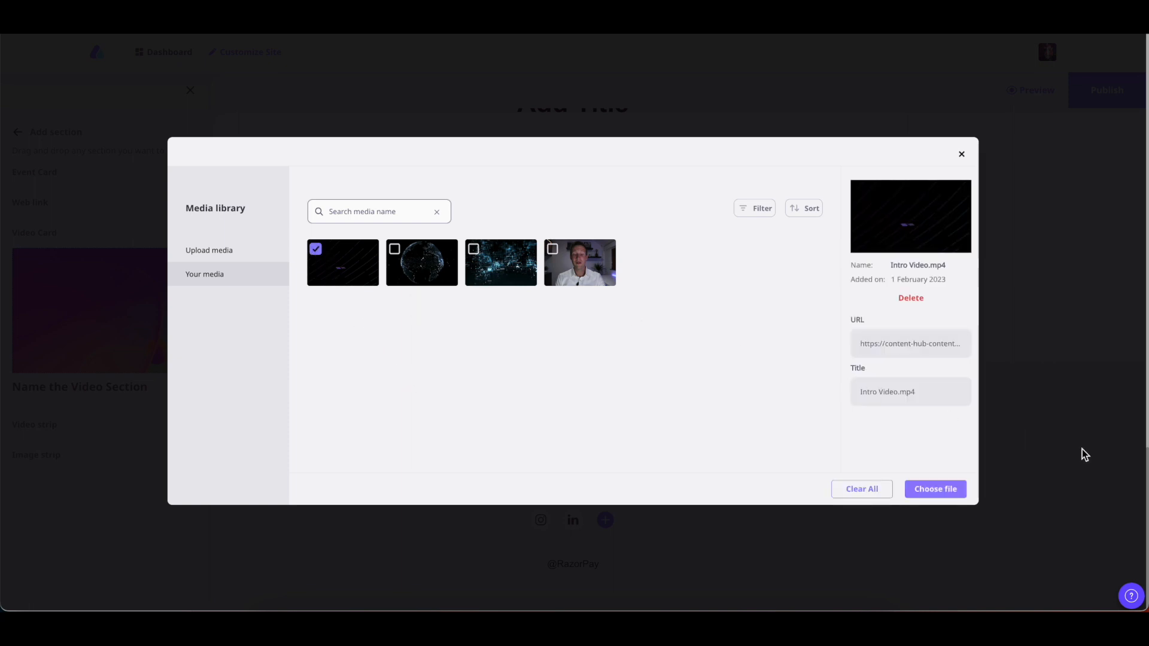
click(937, 490)
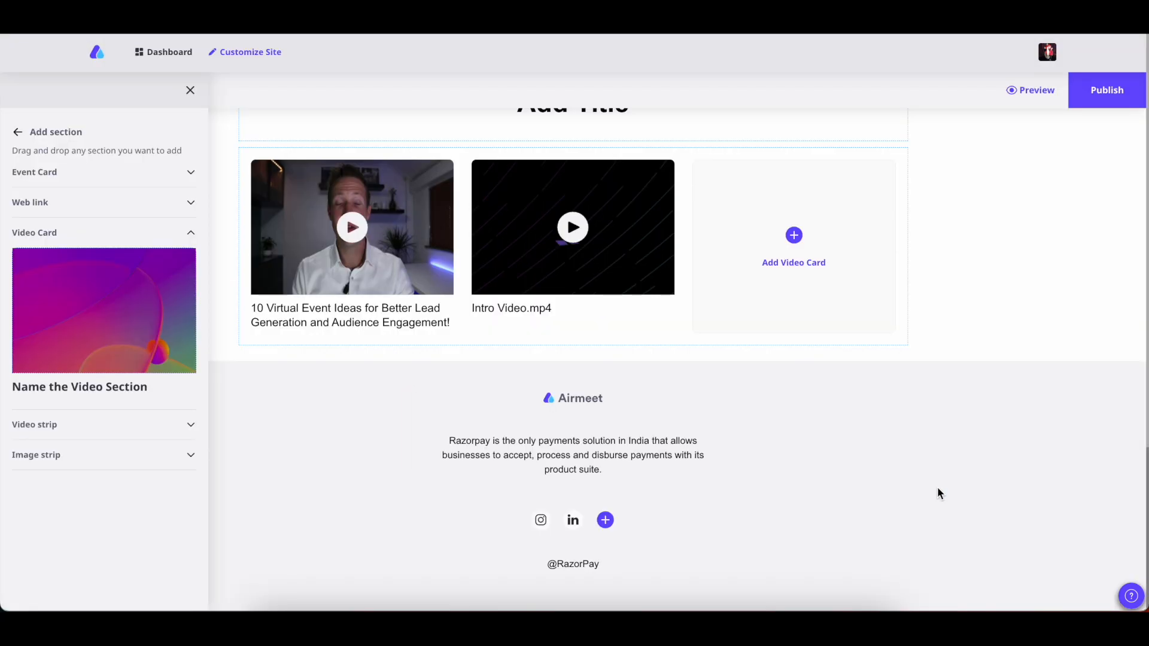
Step: Set the video card section's title to Video Guide
scroll(569, 302, up, 1)
scroll(595, 359, up, 2)
click(568, 254)
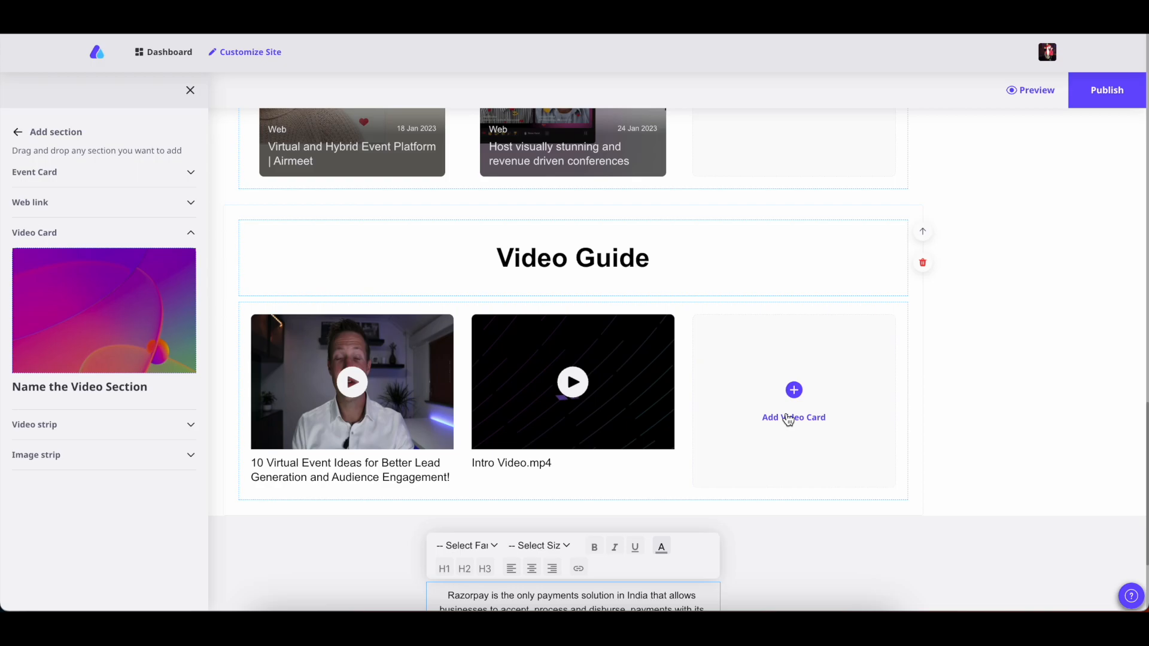
Step: Add a Video strip section below the Video Guide cards and assign the dark blue digital-network video to it
click(37, 425)
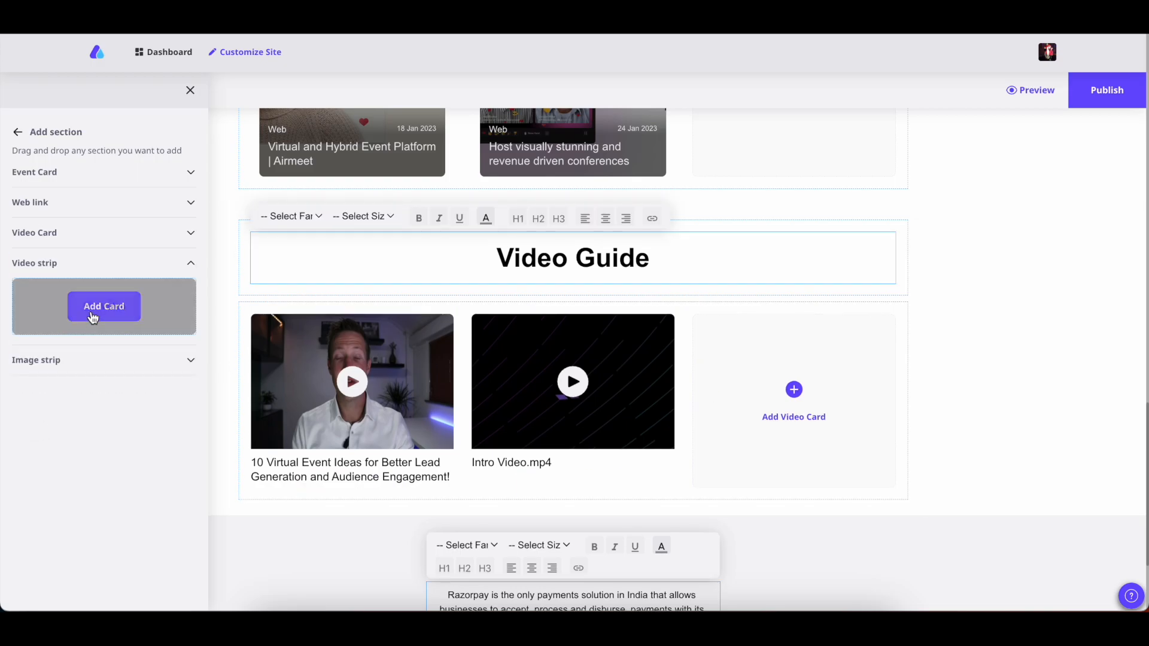
click(93, 318)
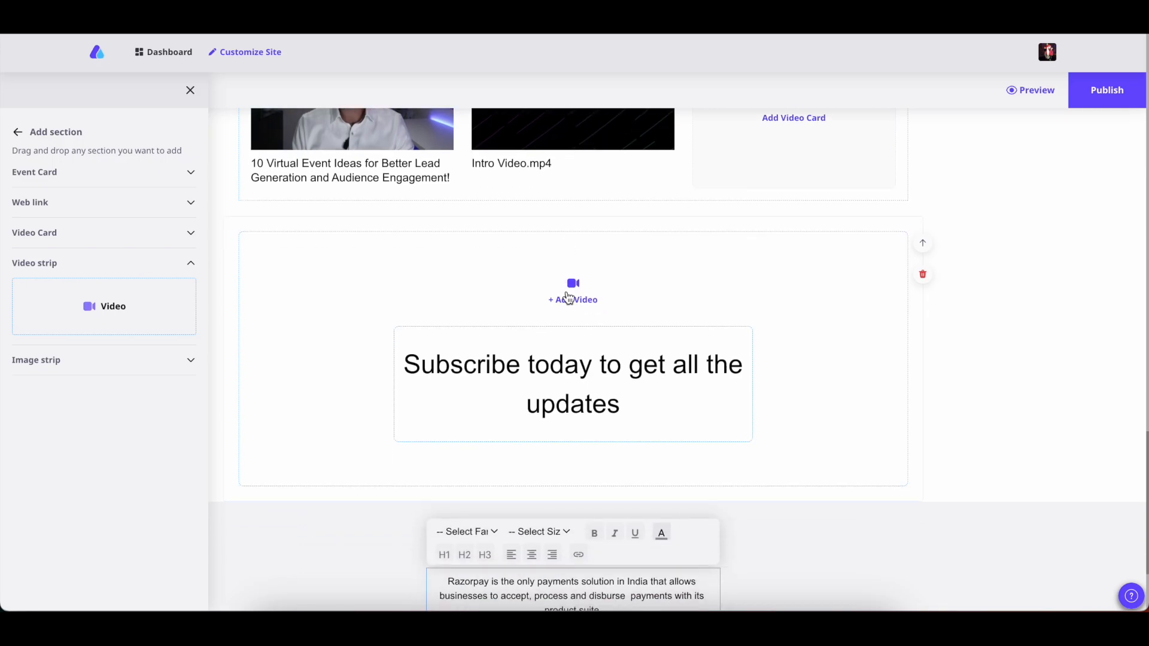
click(567, 297)
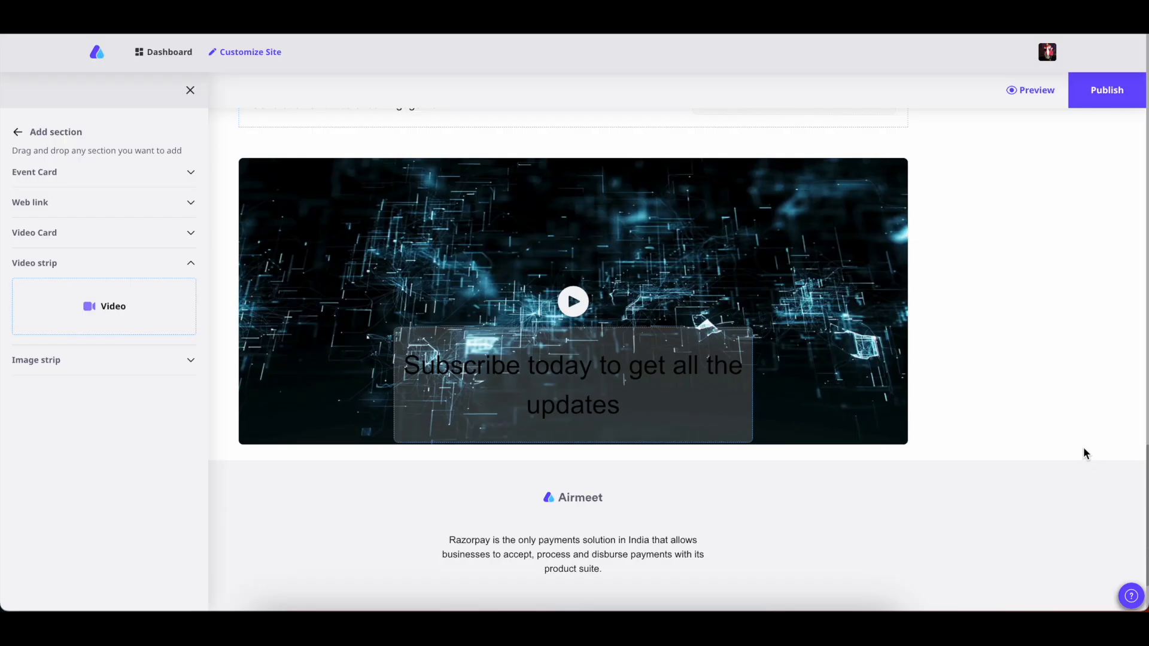
Step: Title the video strip "Signup for a monthly newsletter!" and color the title text white
click(574, 400)
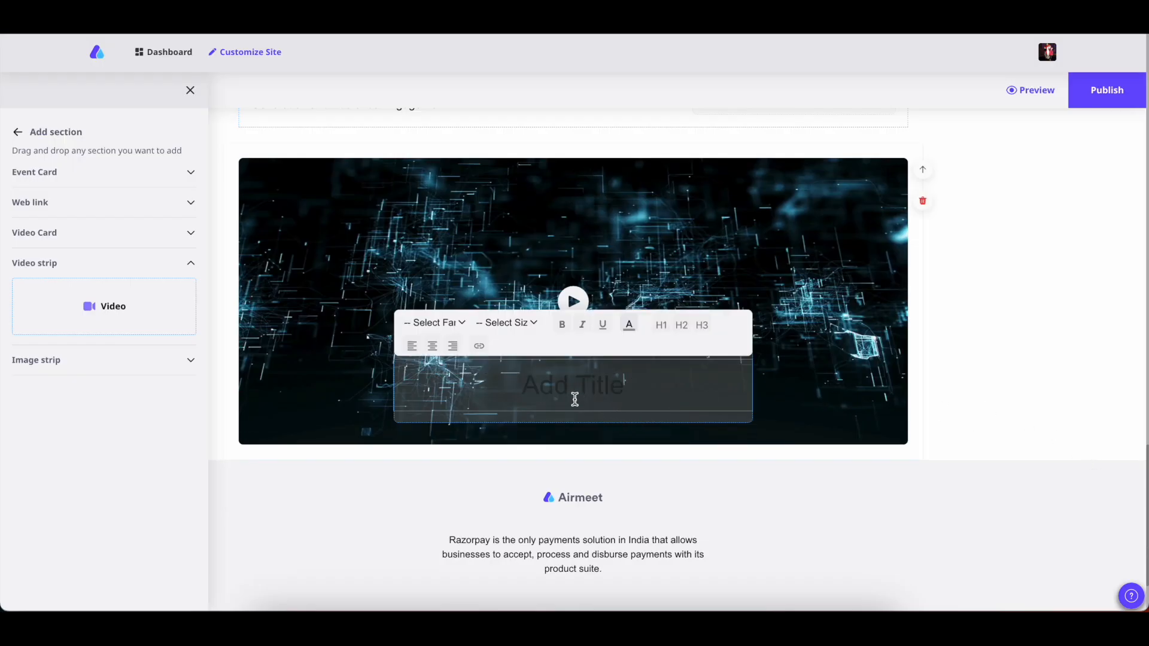
text(Signup for a monthly newsletter!)
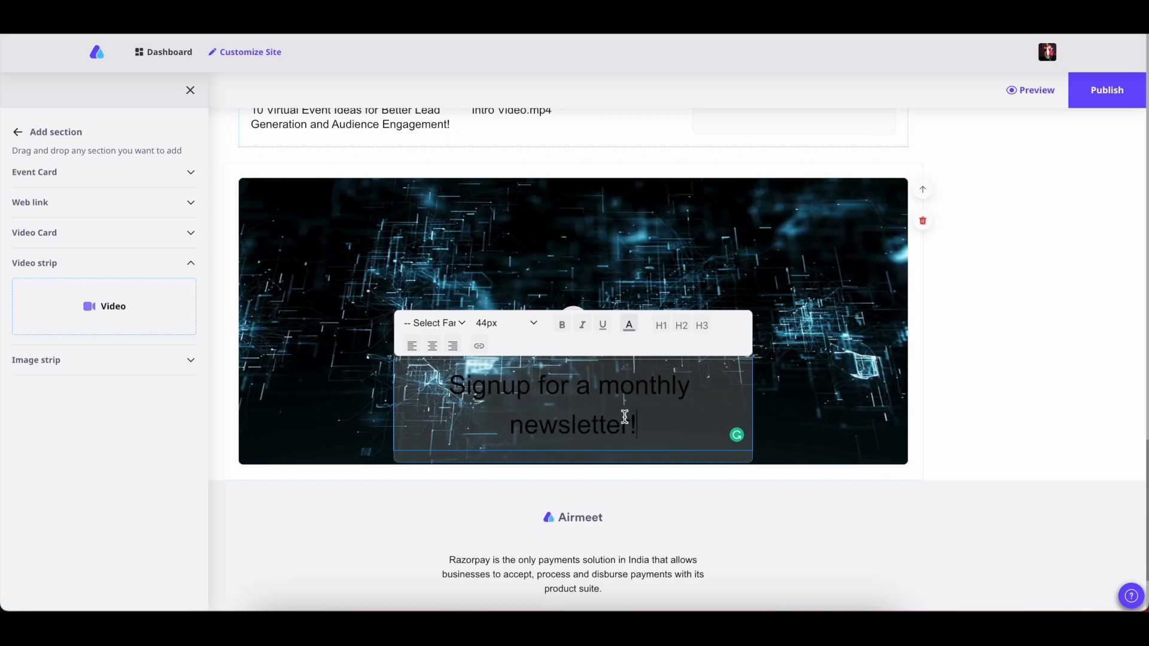
drag(651, 426, 446, 383)
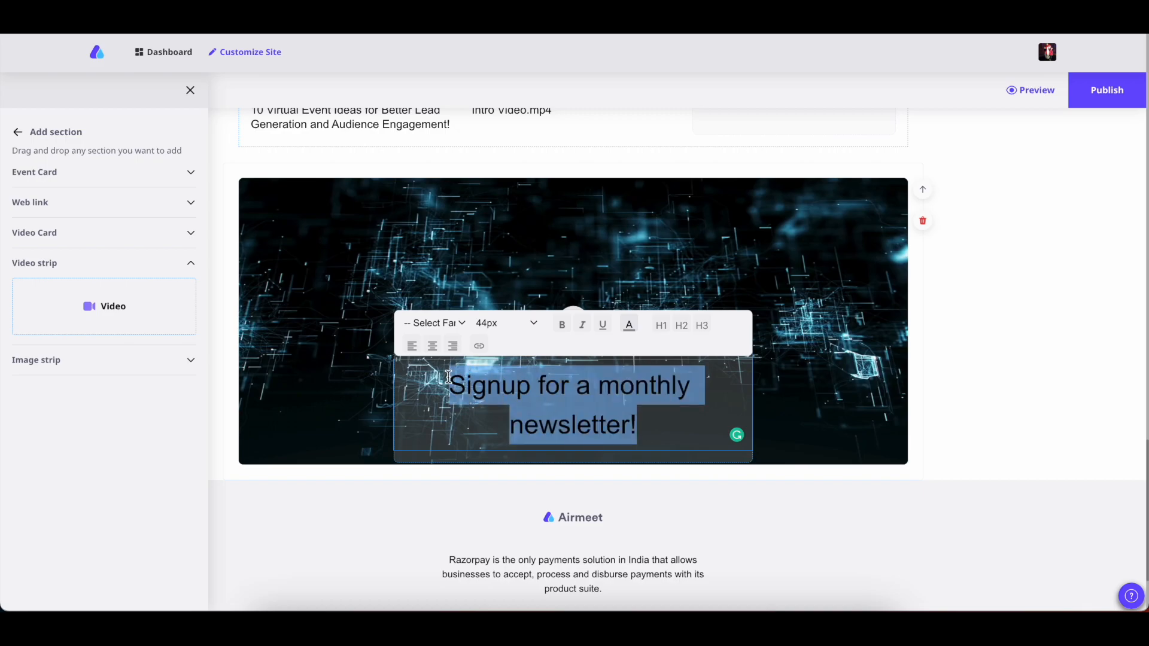
click(1136, 419)
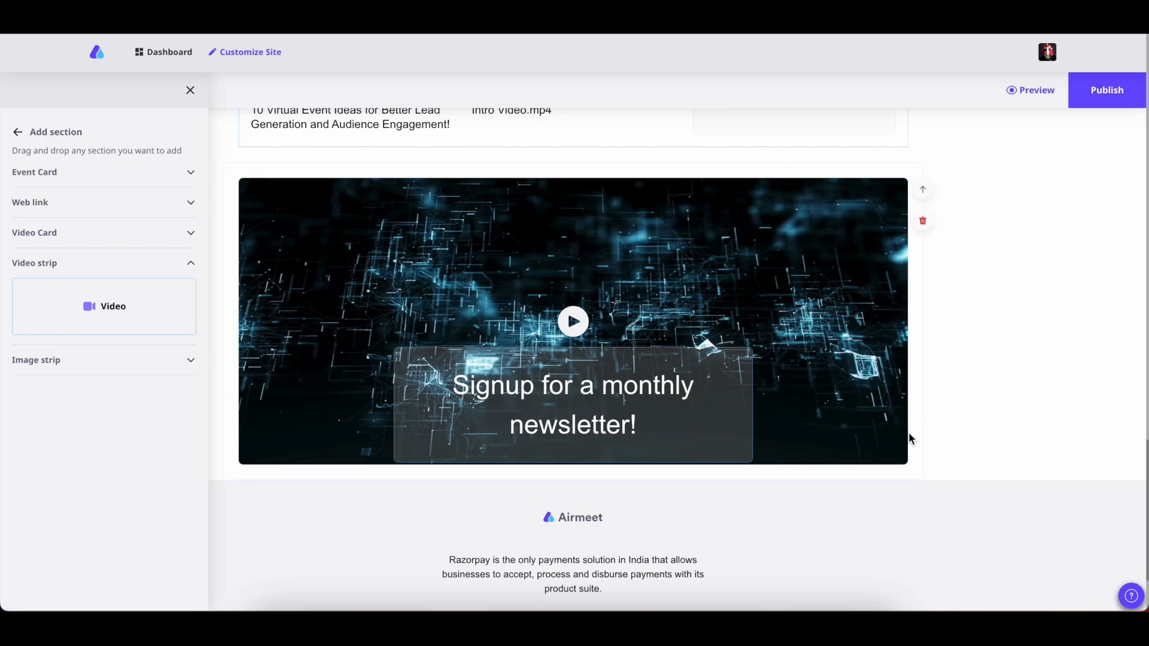
Step: Add an Image strip section and replace its image with Default Reception Banner (1).png from the media library
mouse_move(84, 311)
click(101, 360)
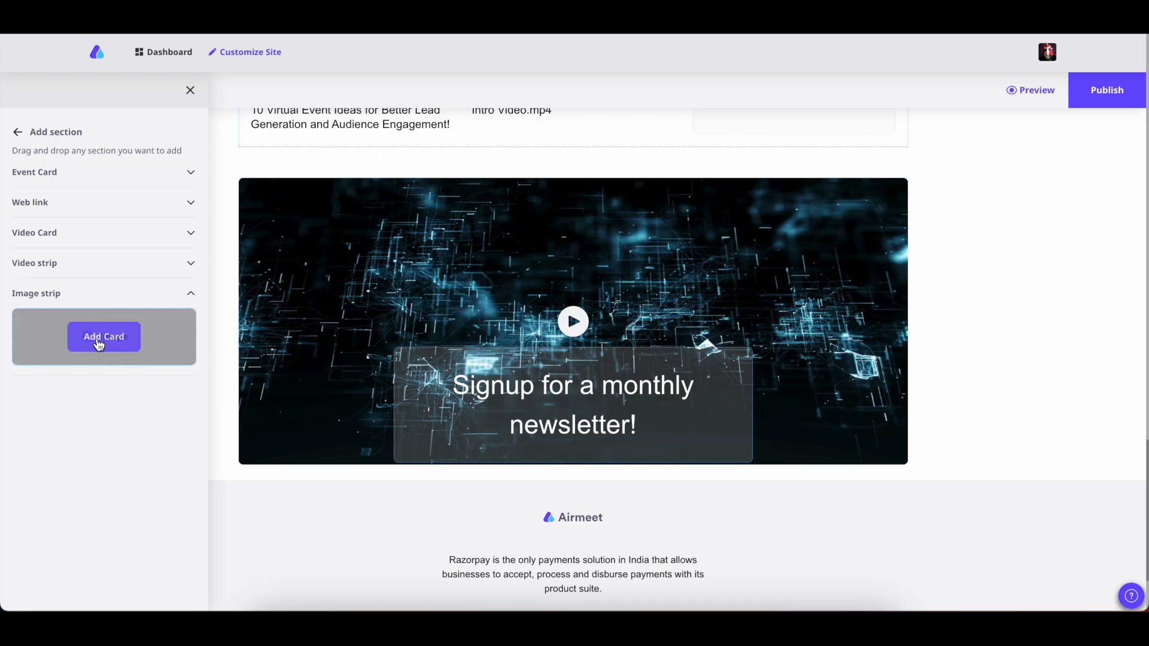
click(99, 345)
mouse_move(383, 181)
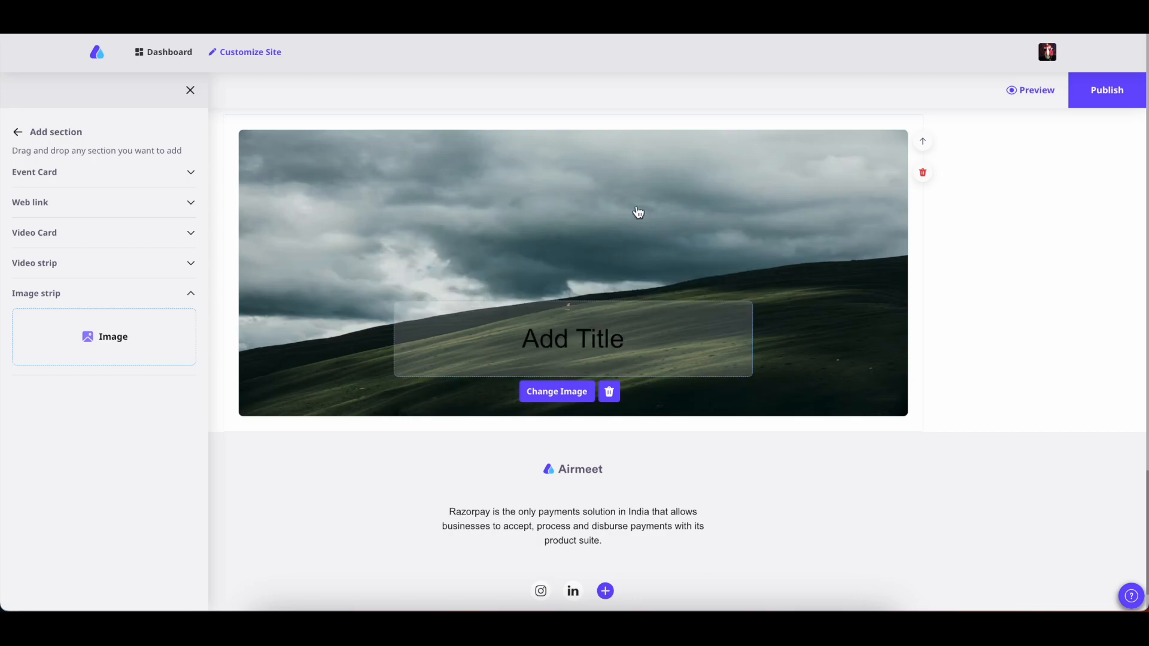
click(552, 392)
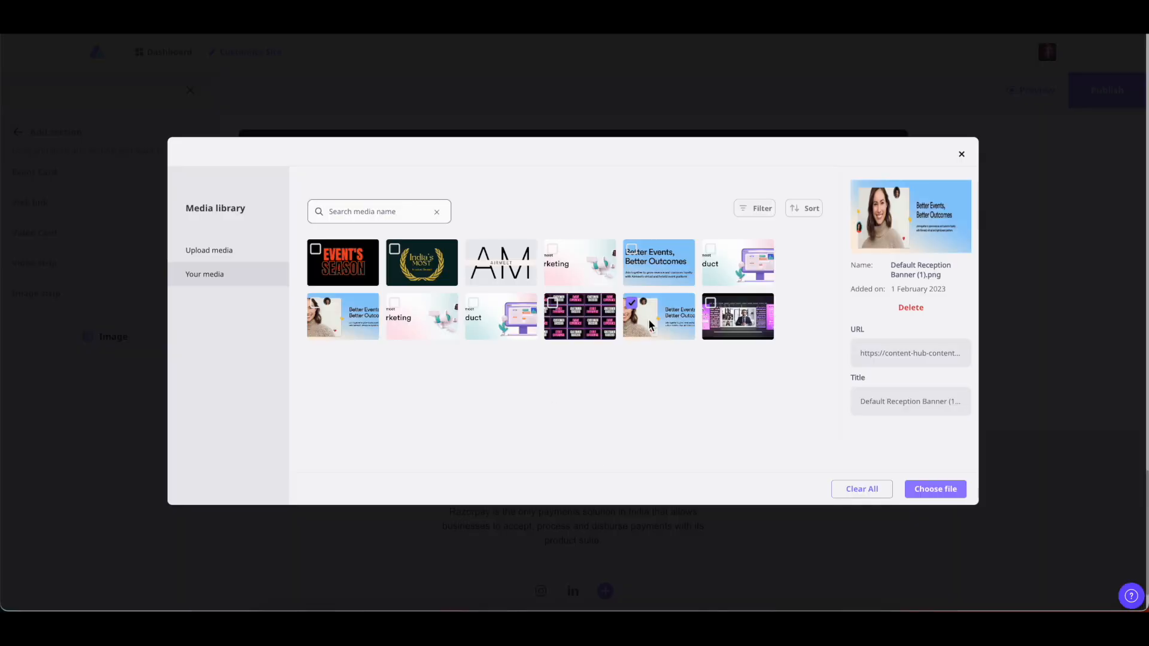
click(936, 489)
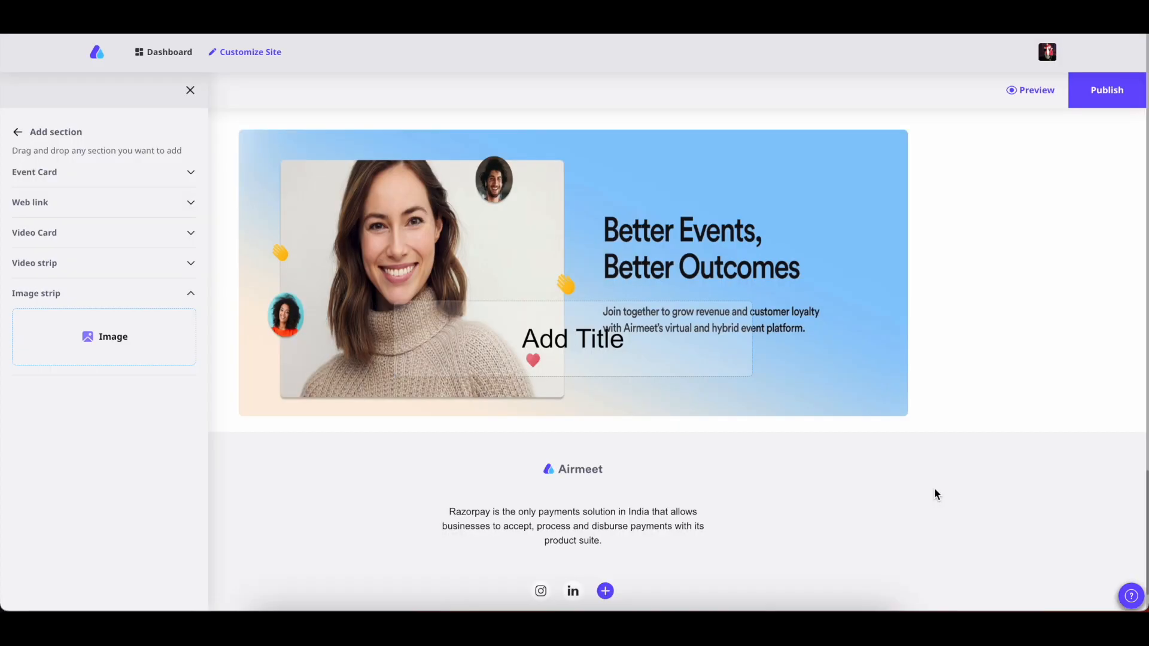
Step: Title the image strip "Join us today!" and select the title text for formatting
click(581, 354)
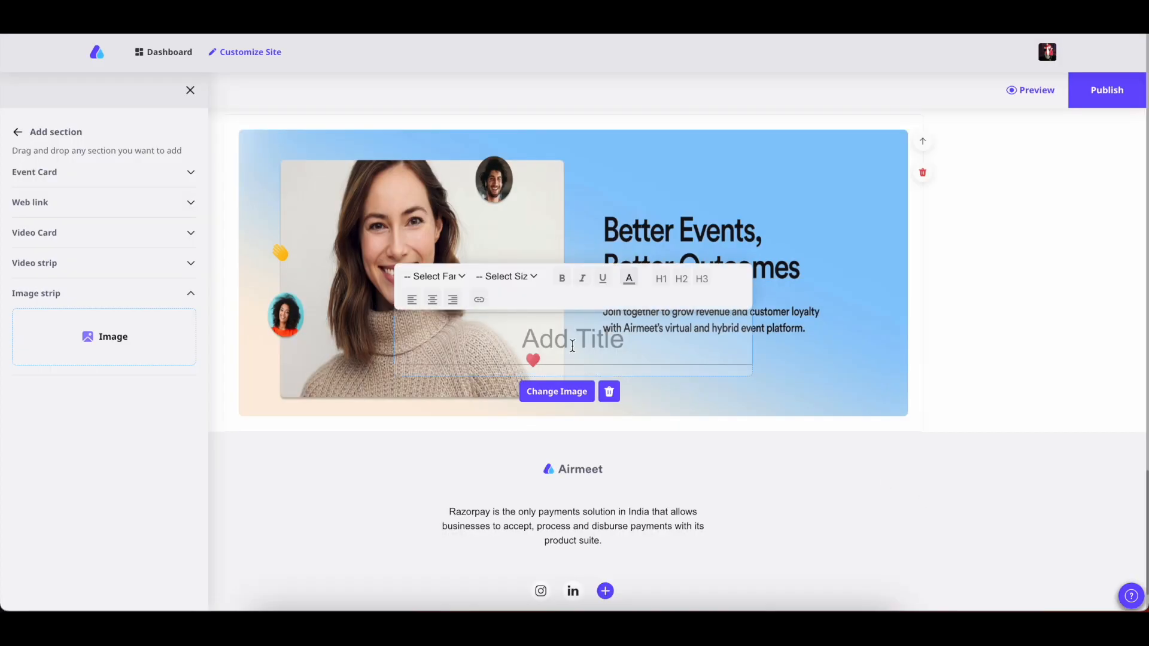
text(Join us today!)
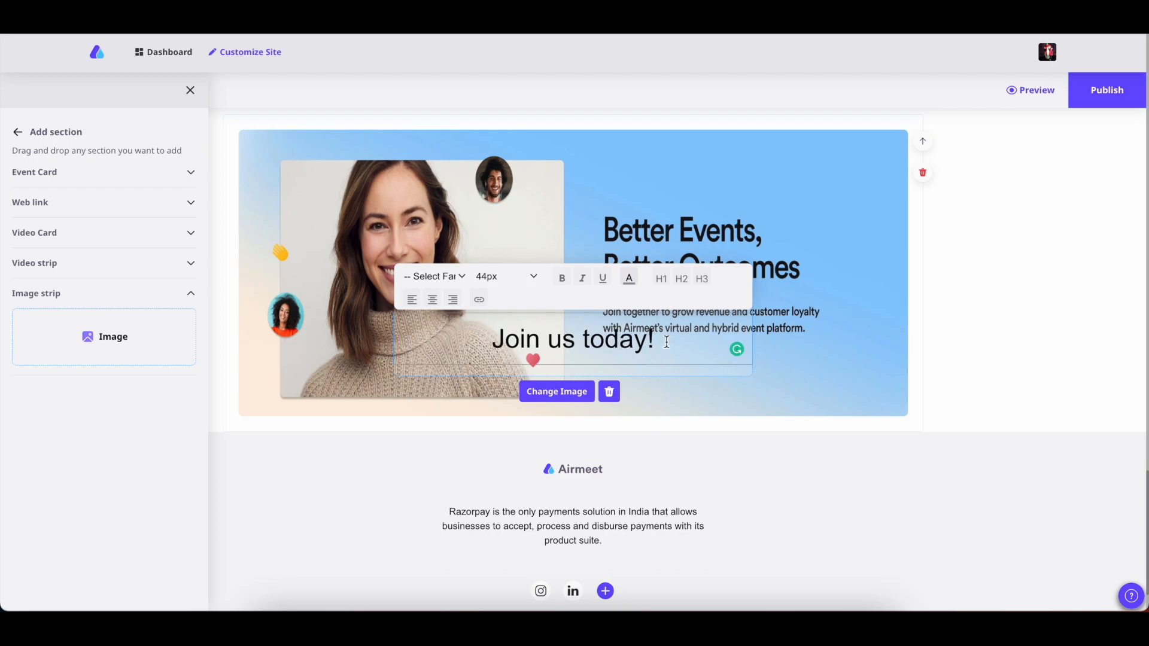
drag(668, 342, 483, 326)
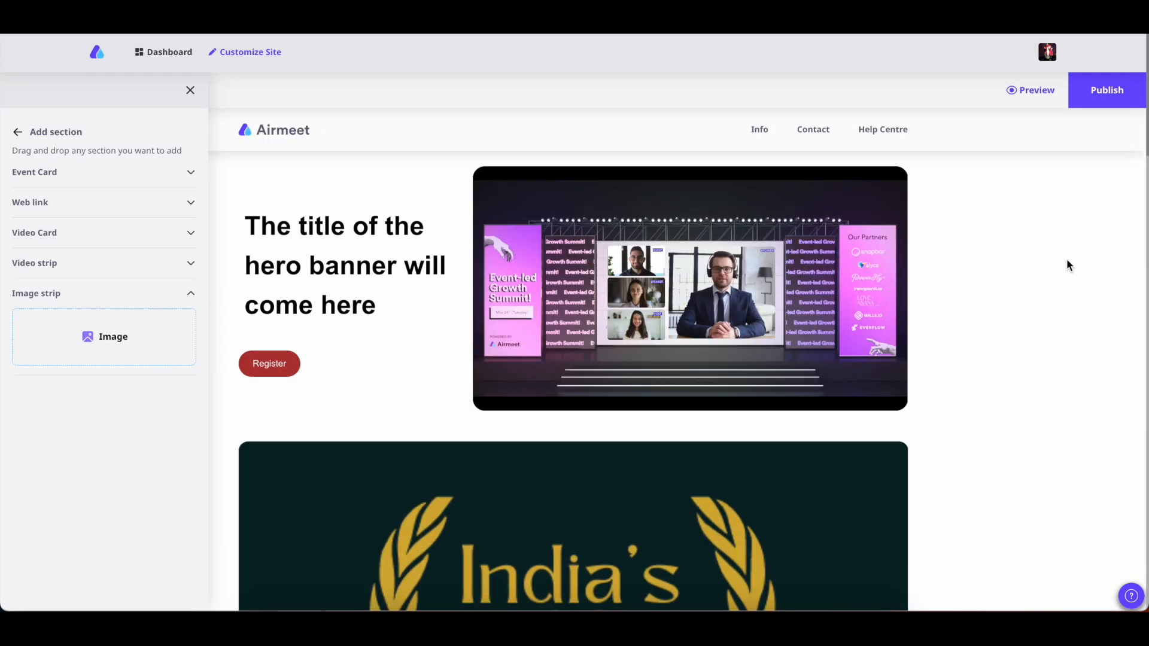
Step: Move the Important News! section up above the event cards and the Video Guide section down one place
scroll(1067, 262, down, 10)
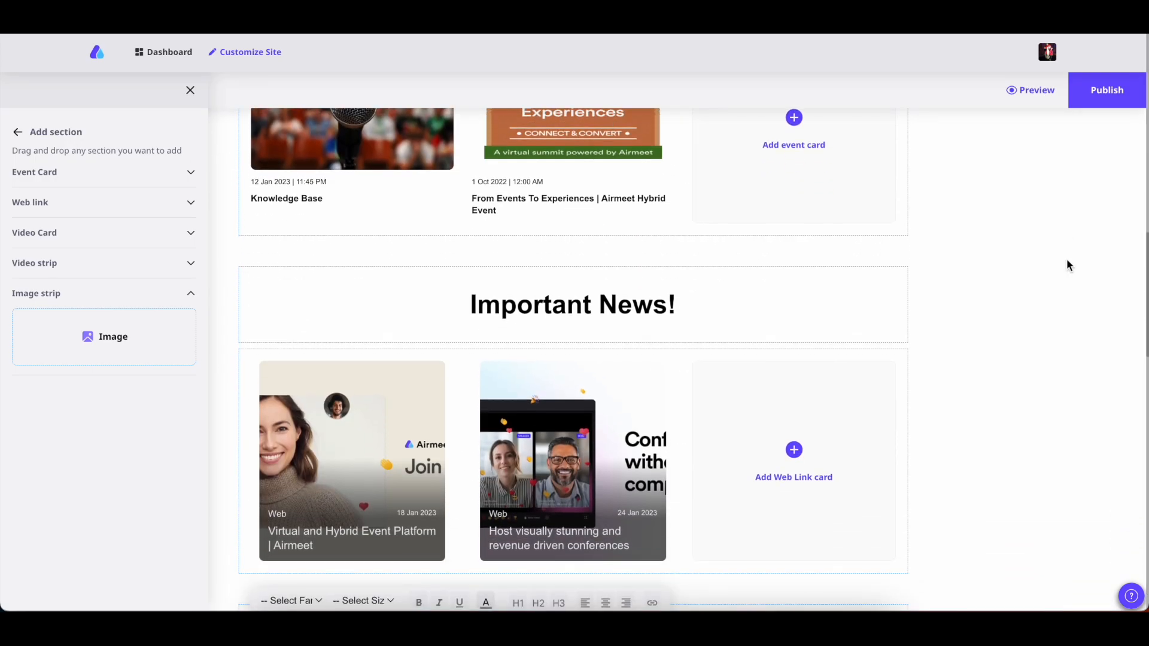
scroll(1067, 266, down, 1)
mouse_move(865, 338)
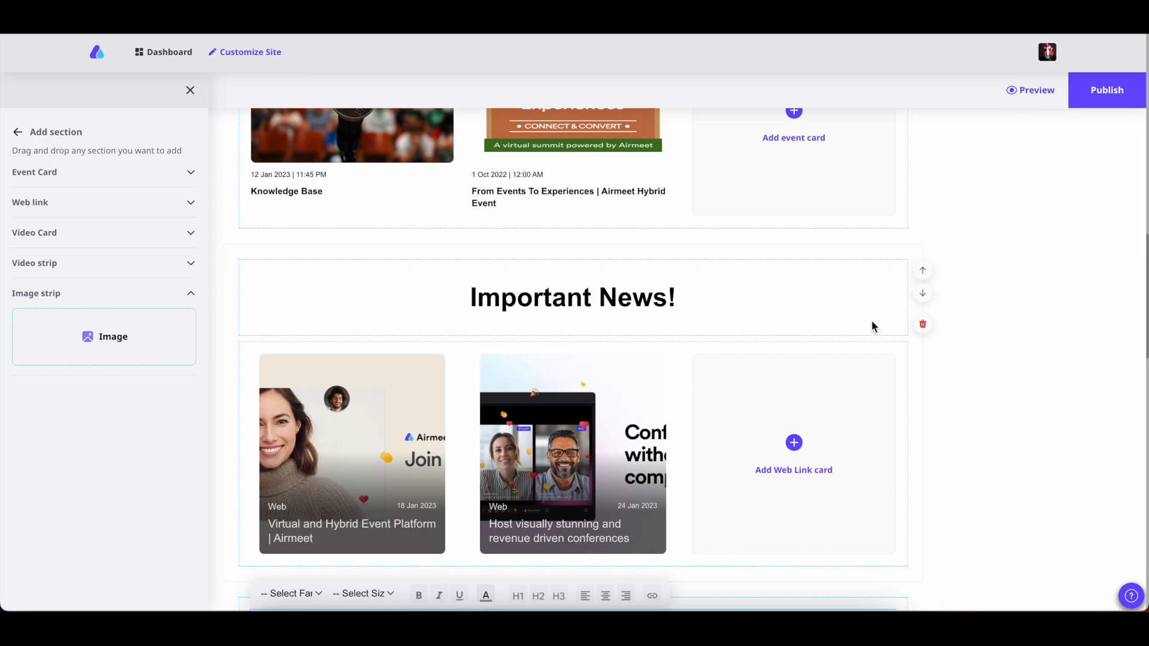
click(924, 279)
scroll(924, 279, up, 4)
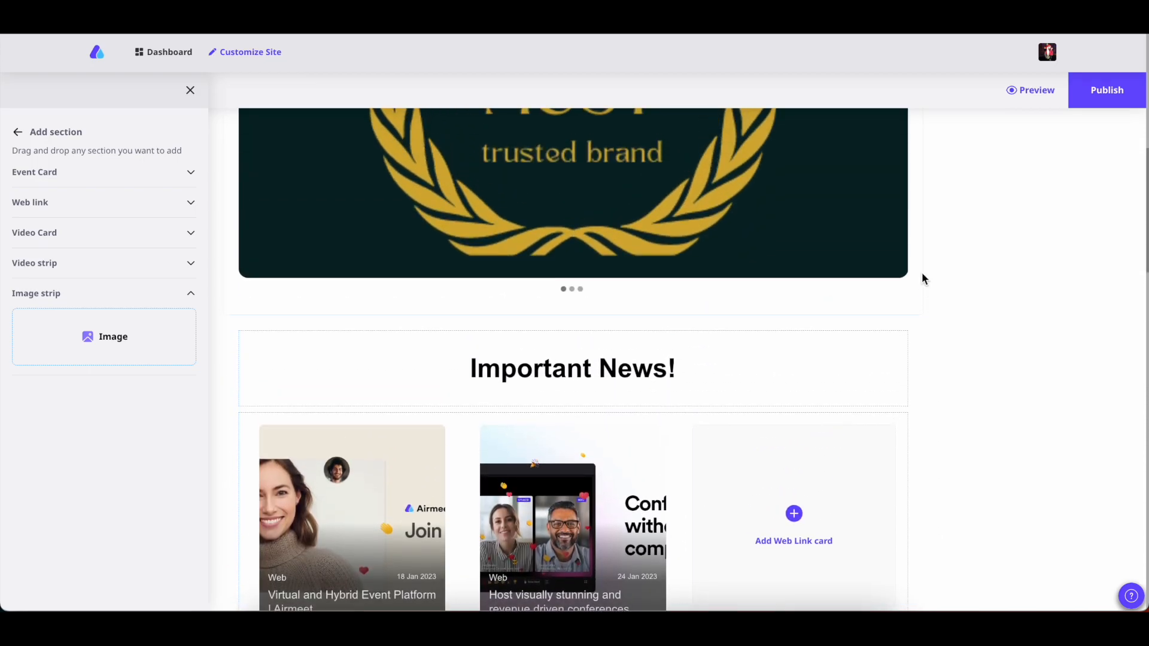
scroll(922, 272, down, 10)
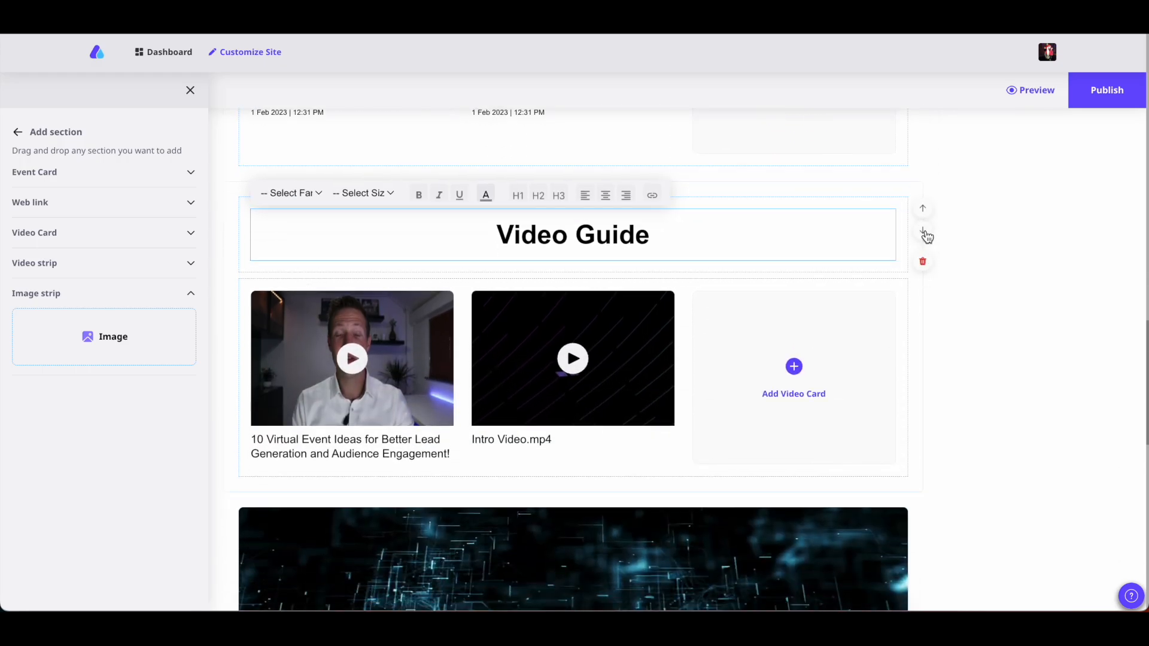
click(925, 233)
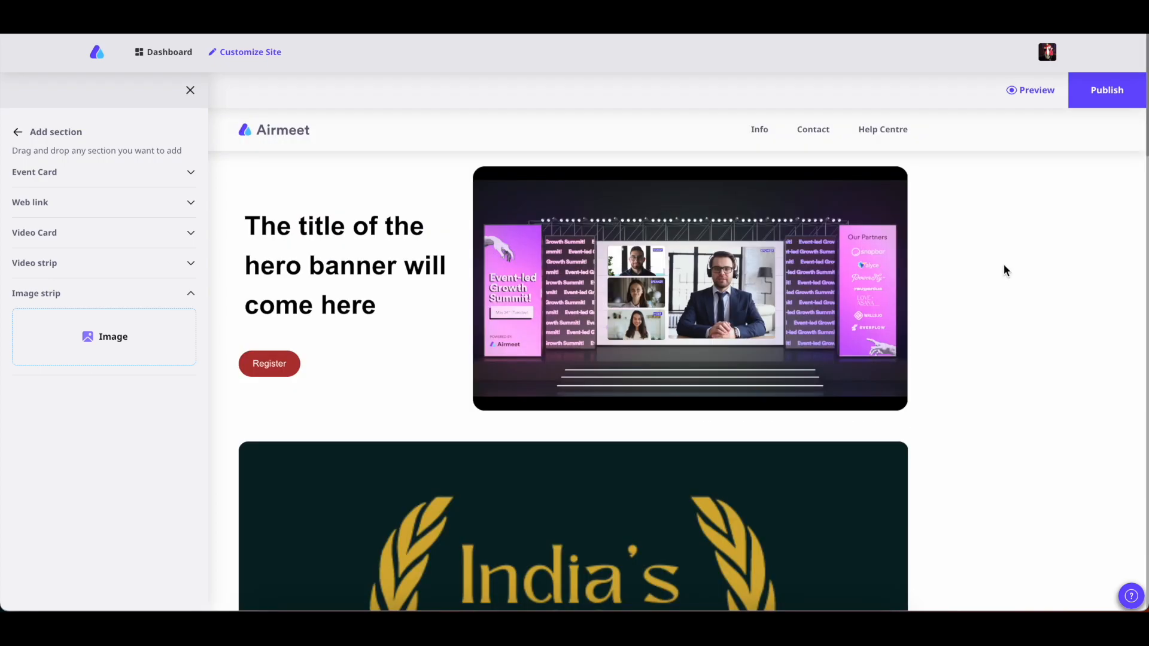
Step: Set the site's primary font to Roboto in the color and font settings
click(18, 134)
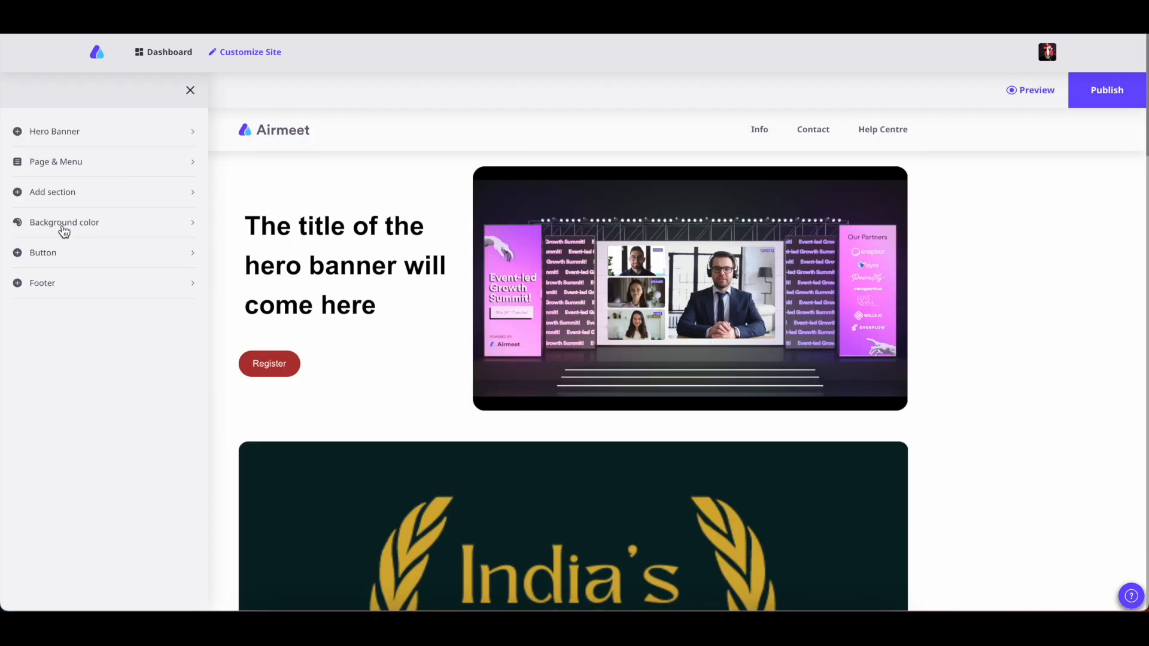
click(60, 223)
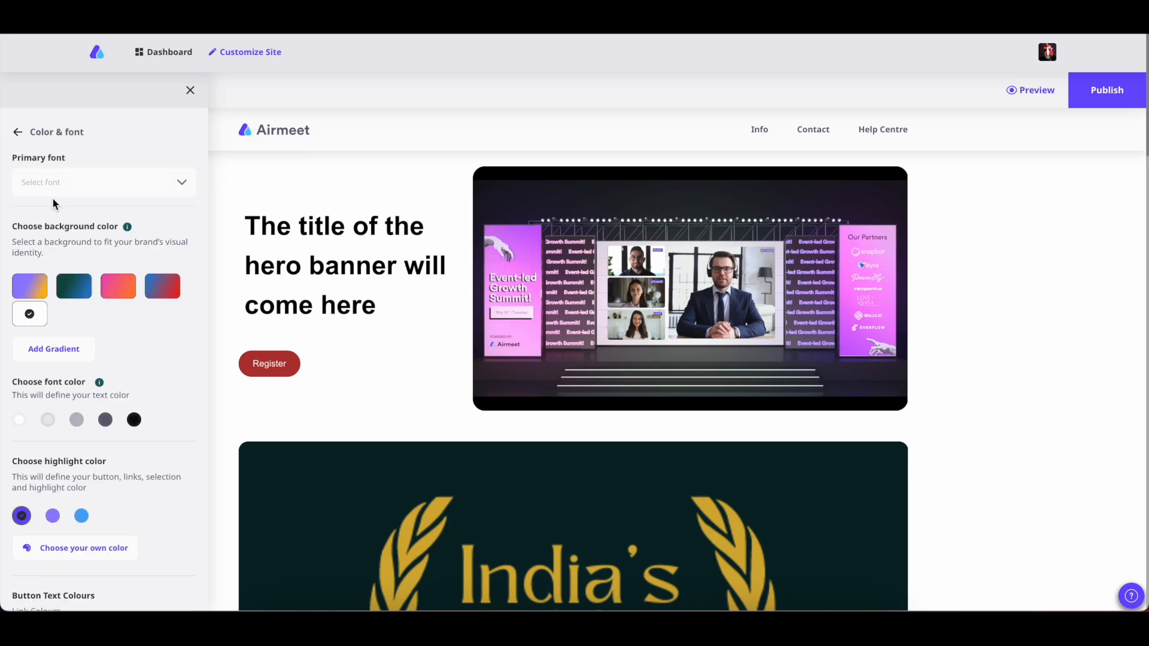
click(181, 184)
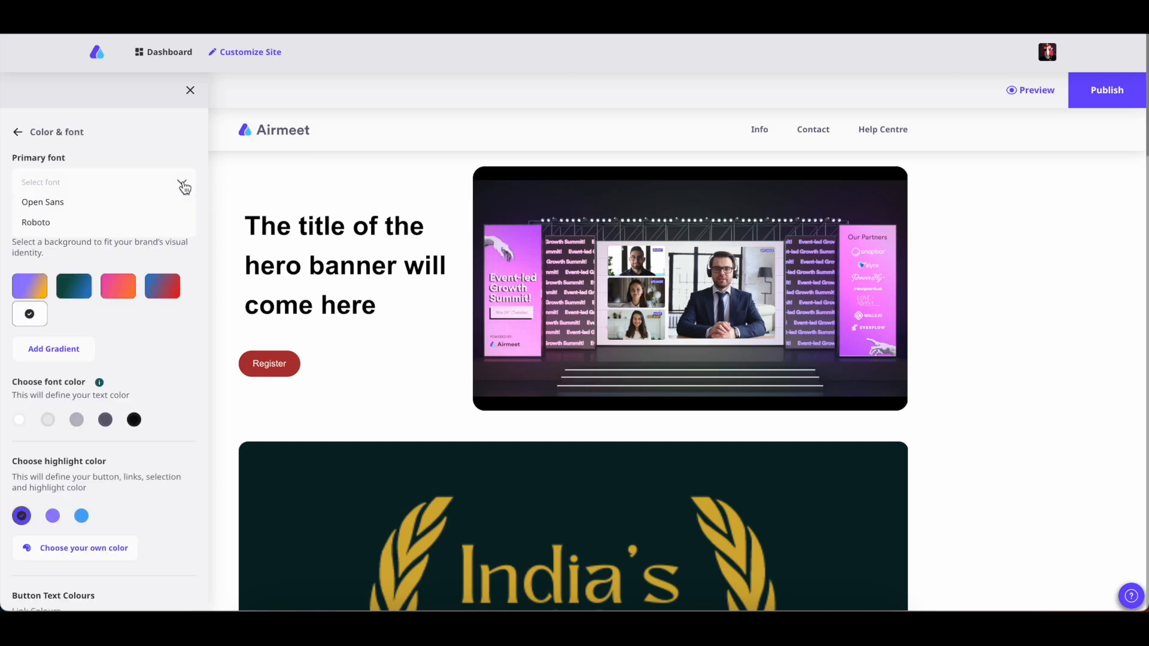
click(43, 223)
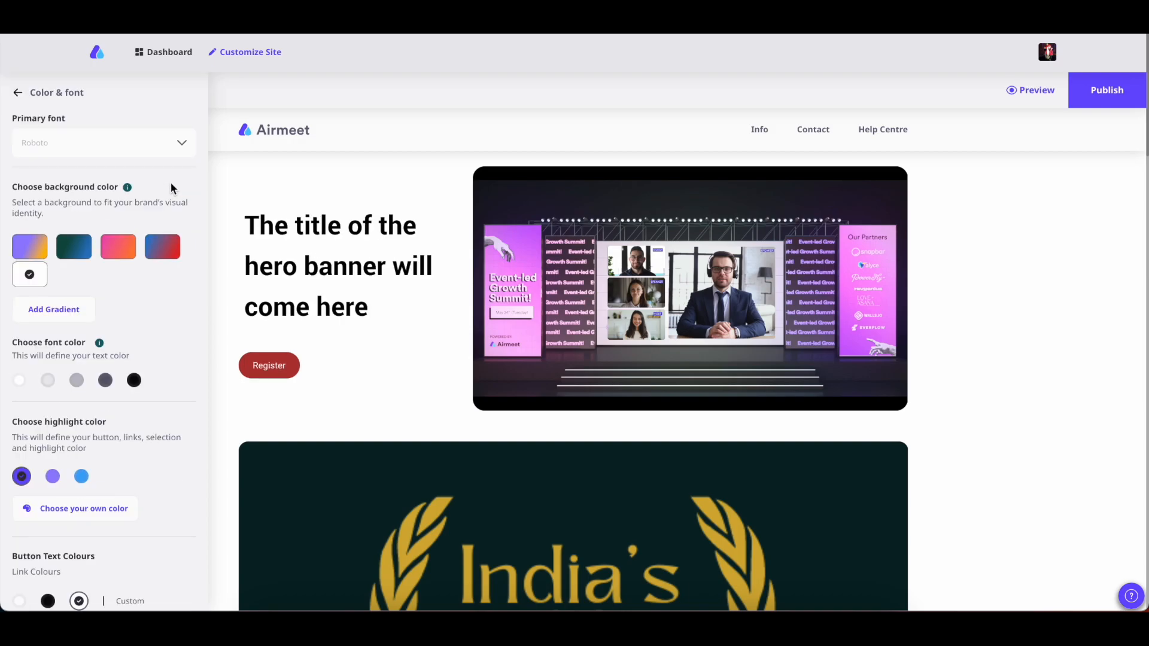
Step: Apply the pink-to-orange preset gradient as the page background and check it further down the page
click(121, 251)
scroll(343, 263, down, 4)
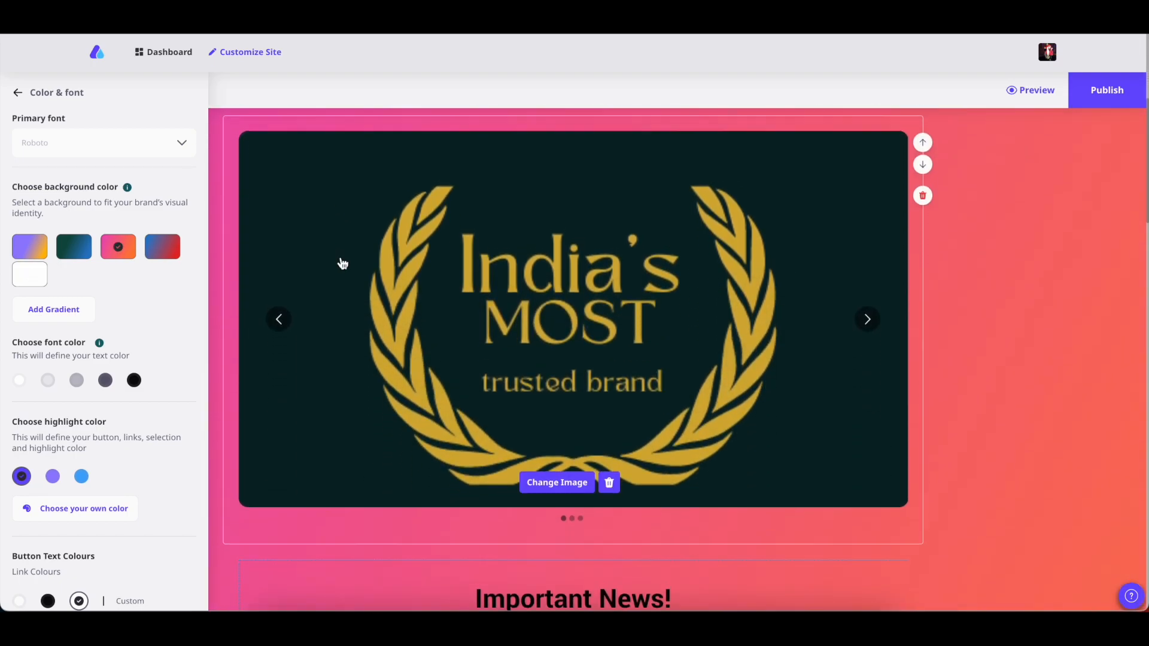
scroll(343, 263, up, 5)
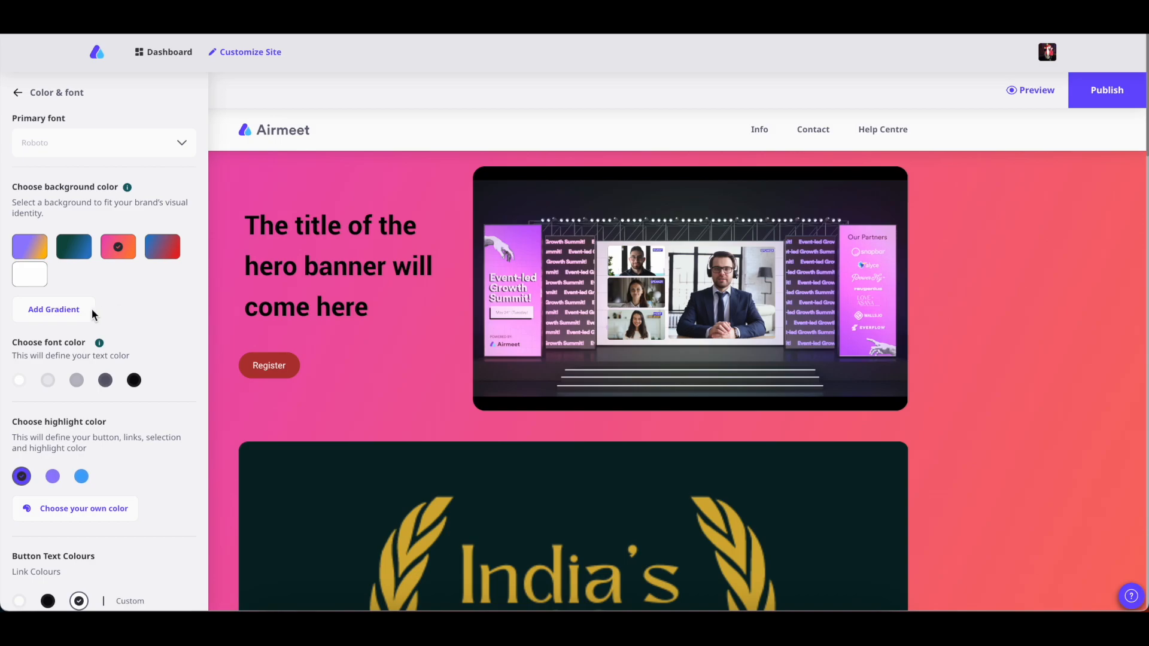
Step: Create and save a custom background gradient from green #76ff4d and purple #d54dff
click(49, 312)
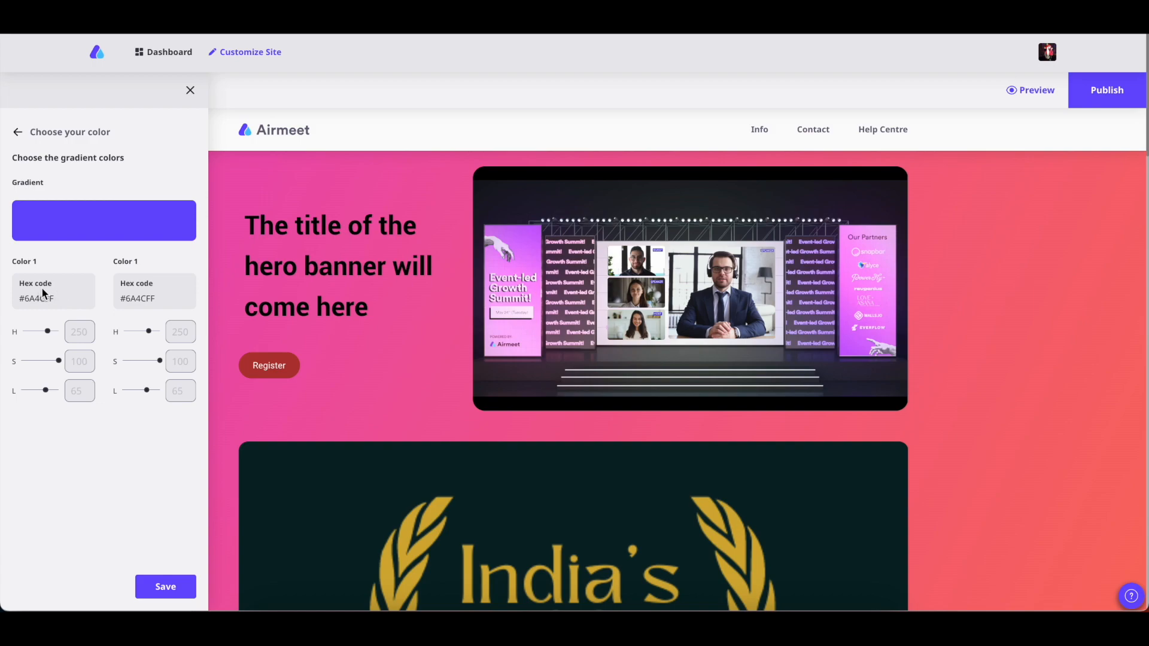
click(57, 331)
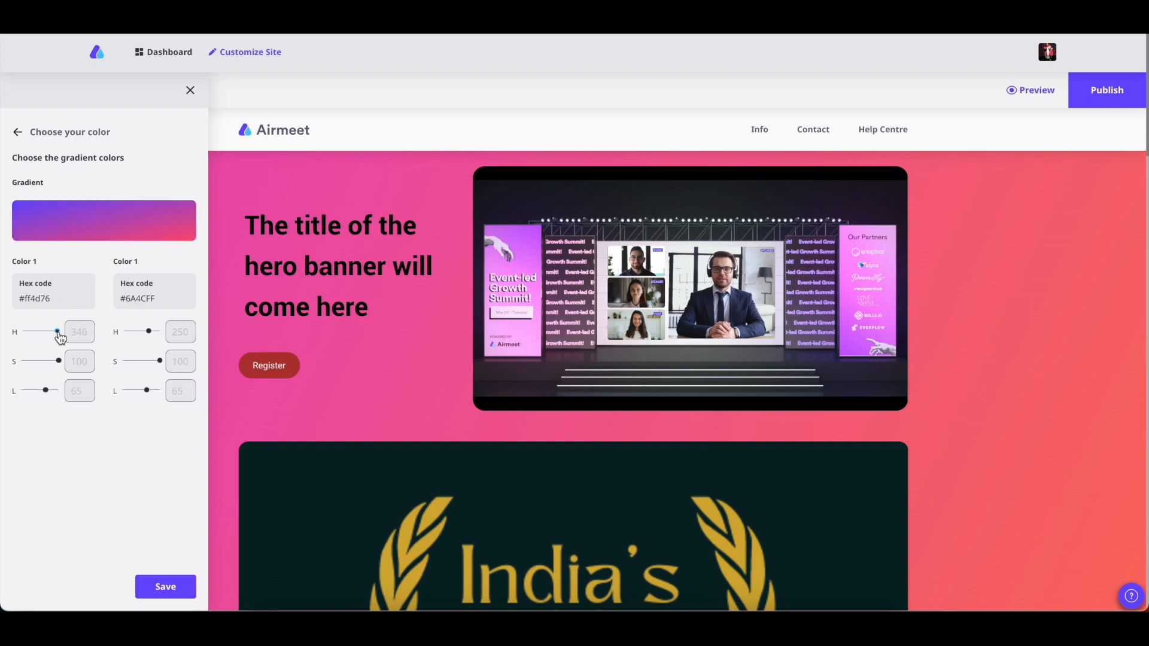
drag(57, 332, 33, 331)
mouse_move(148, 332)
mouse_down()
mouse_move(134, 331)
mouse_move(152, 336)
mouse_up()
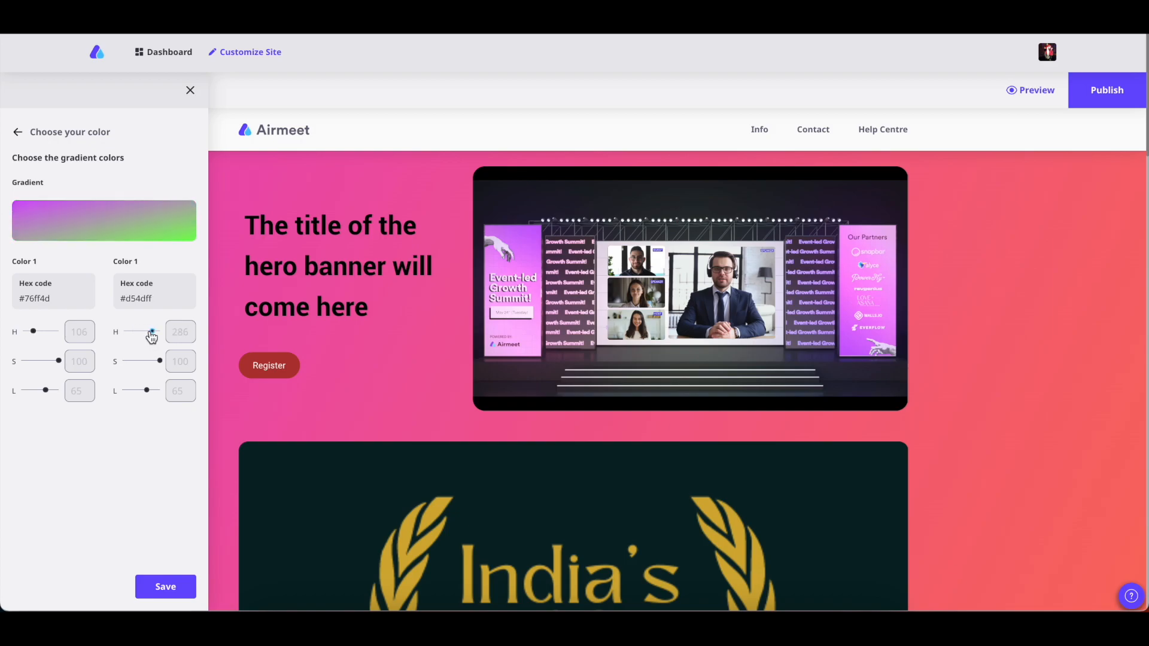
click(170, 586)
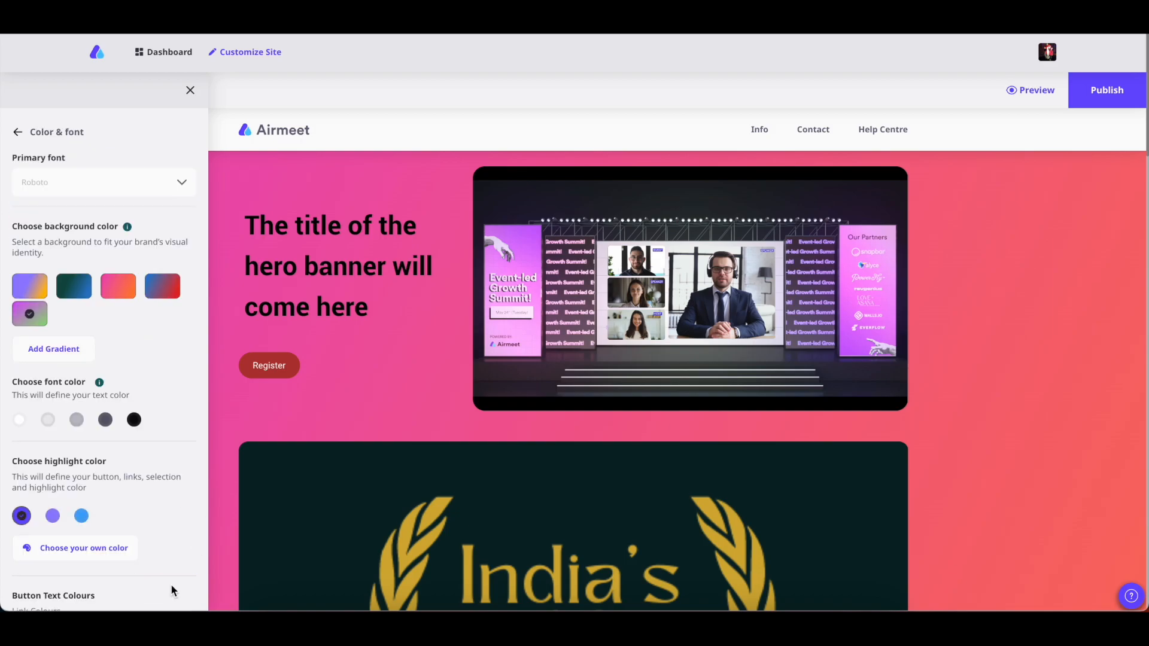
Step: Try white as the page's font color and check it on the hero banner title
scroll(160, 380, down, 1)
click(22, 382)
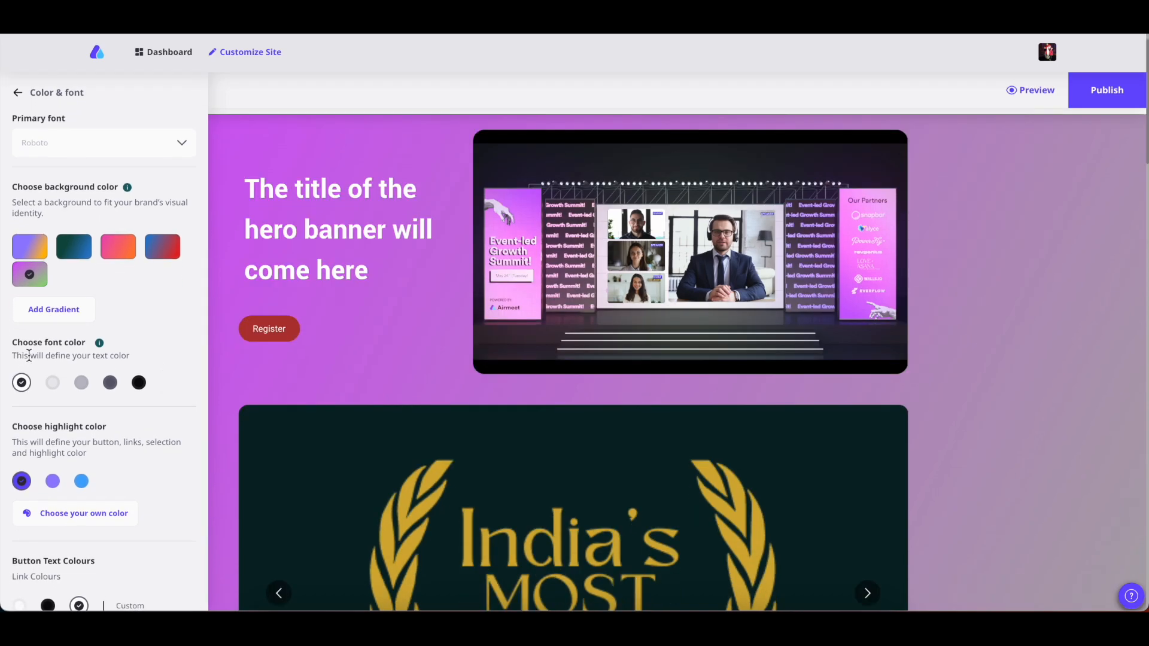
click(268, 252)
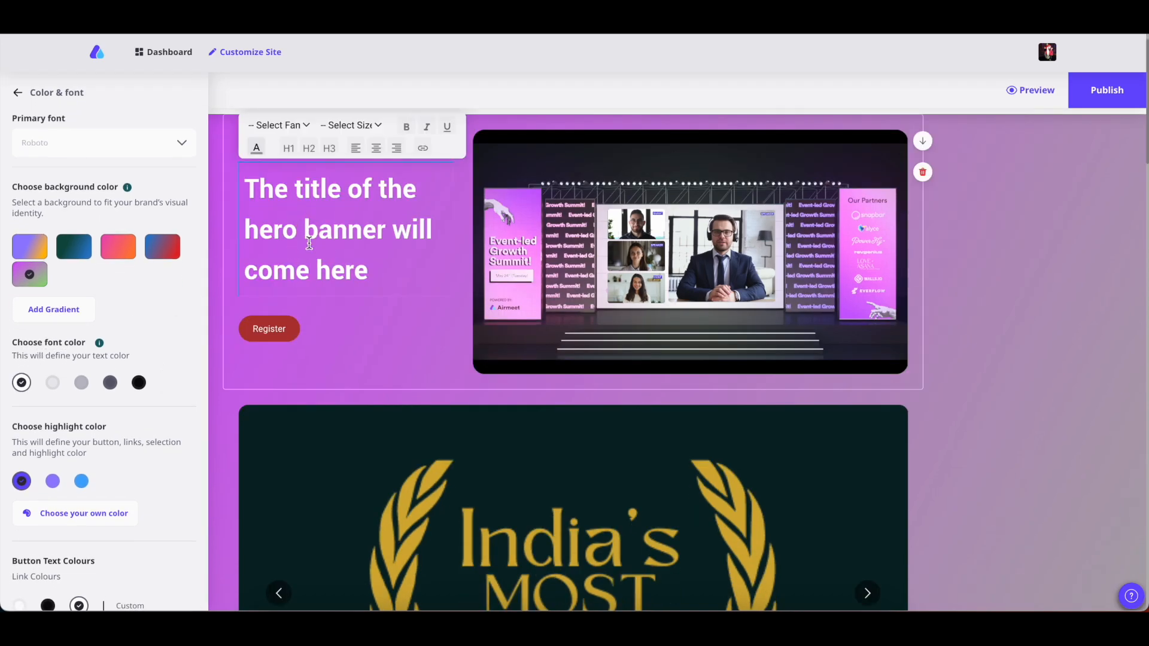
Step: Set the page's font color to black
click(140, 383)
mouse_move(308, 239)
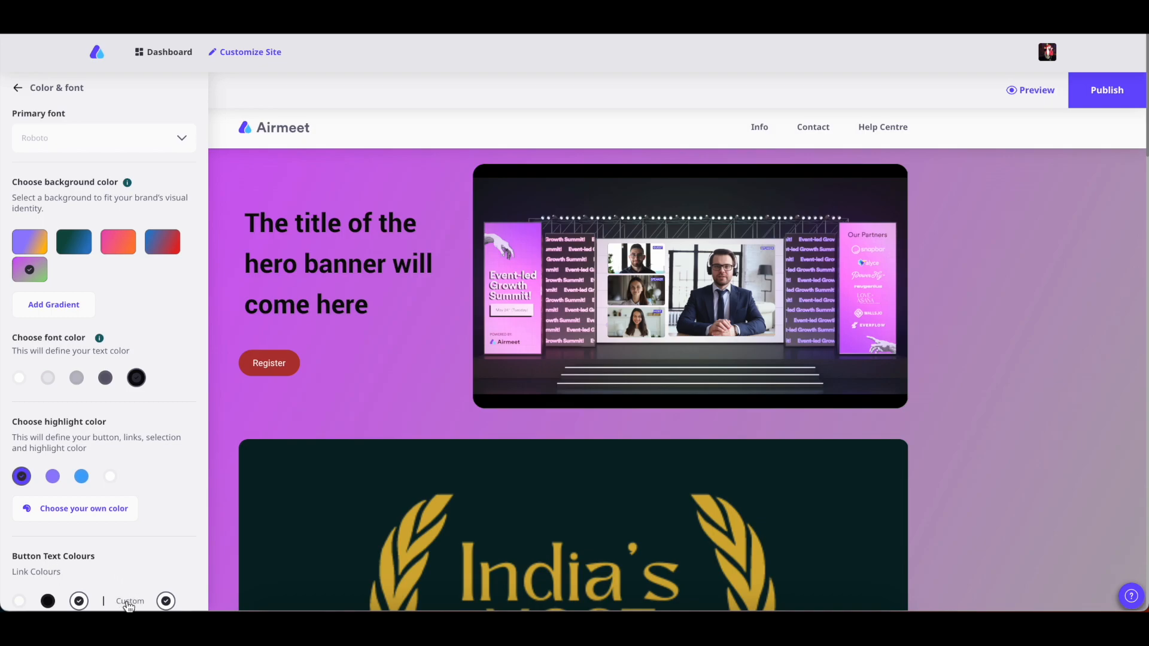
Step: Add a Text & button card to the page
scroll(18, 130, up, 1)
click(18, 131)
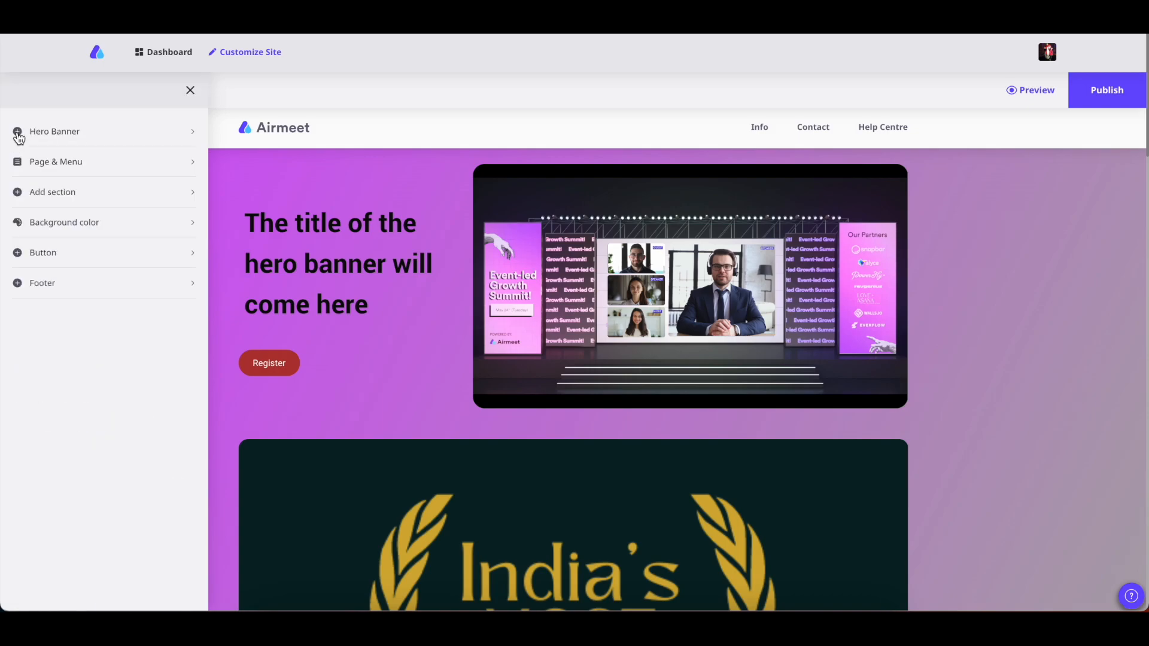
click(46, 254)
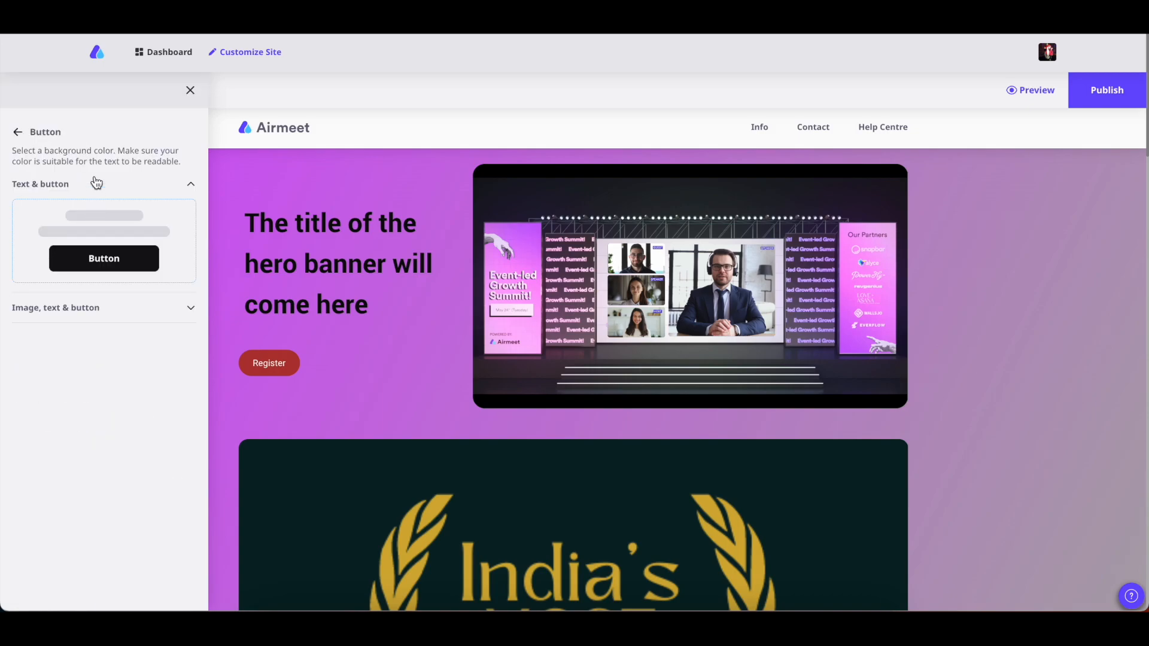
mouse_move(103, 251)
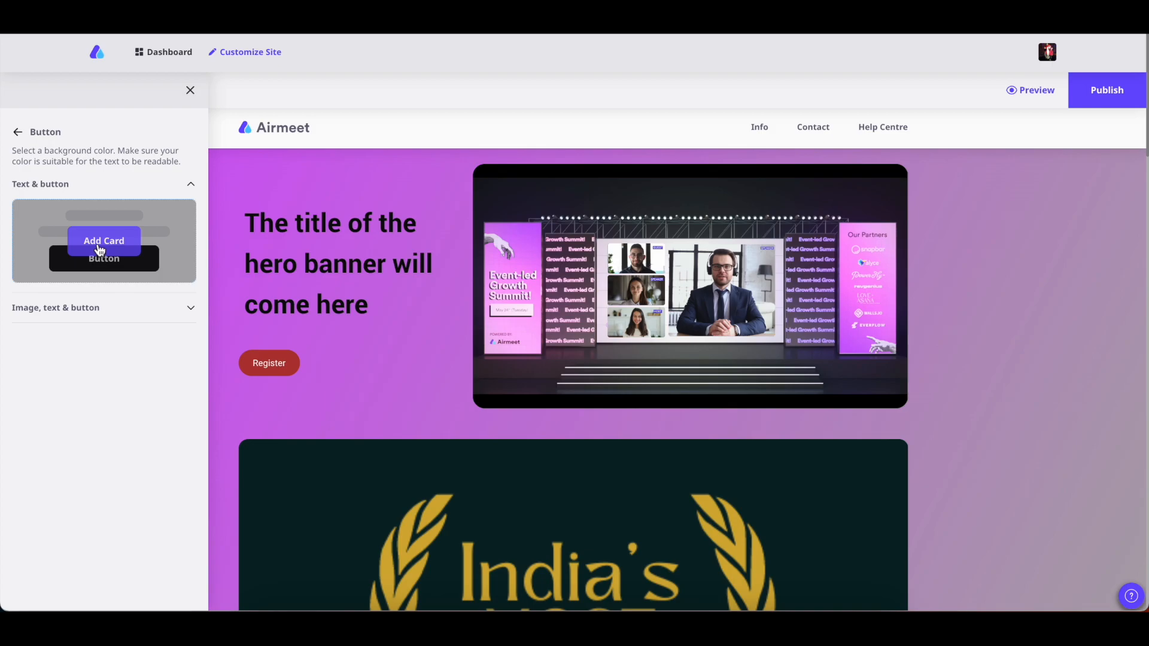
click(100, 249)
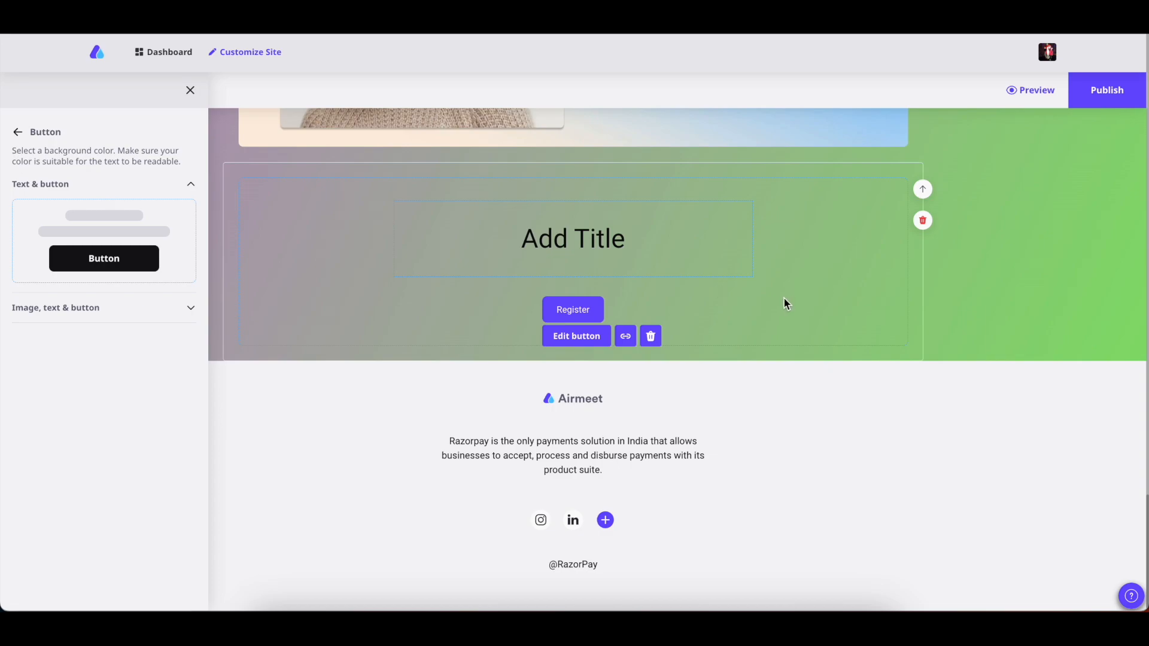
Step: Set the new card's button text to "Feedback" and its button color to dark green
click(577, 339)
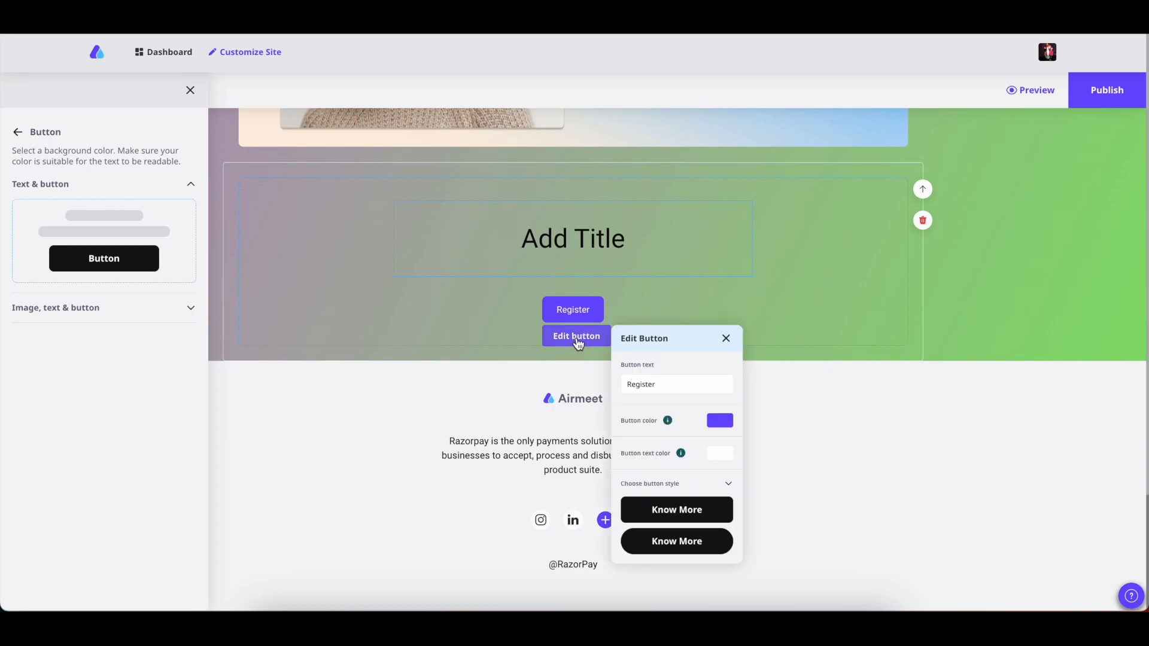
double_click(660, 385)
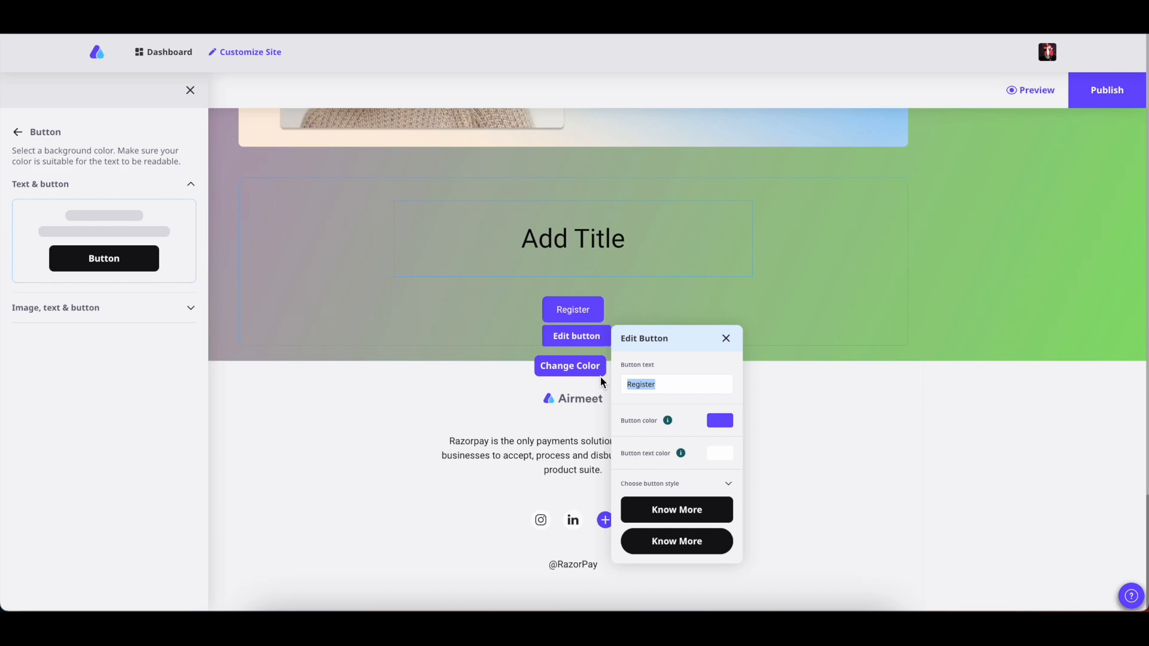
text(Feedback)
click(718, 422)
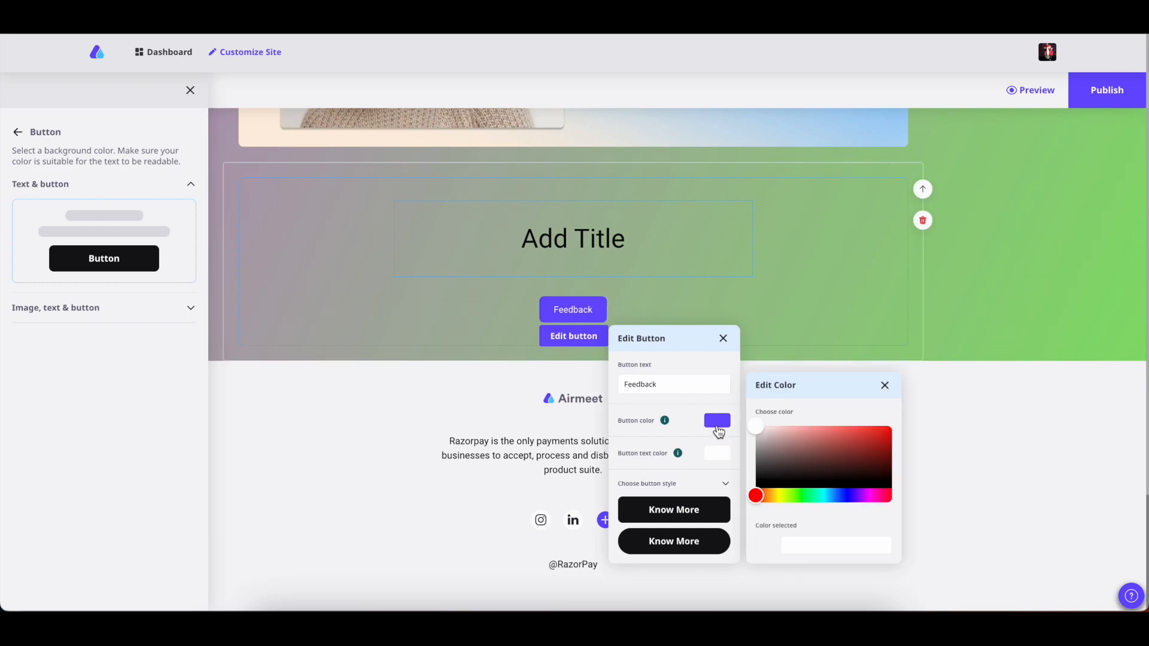
click(809, 496)
click(714, 463)
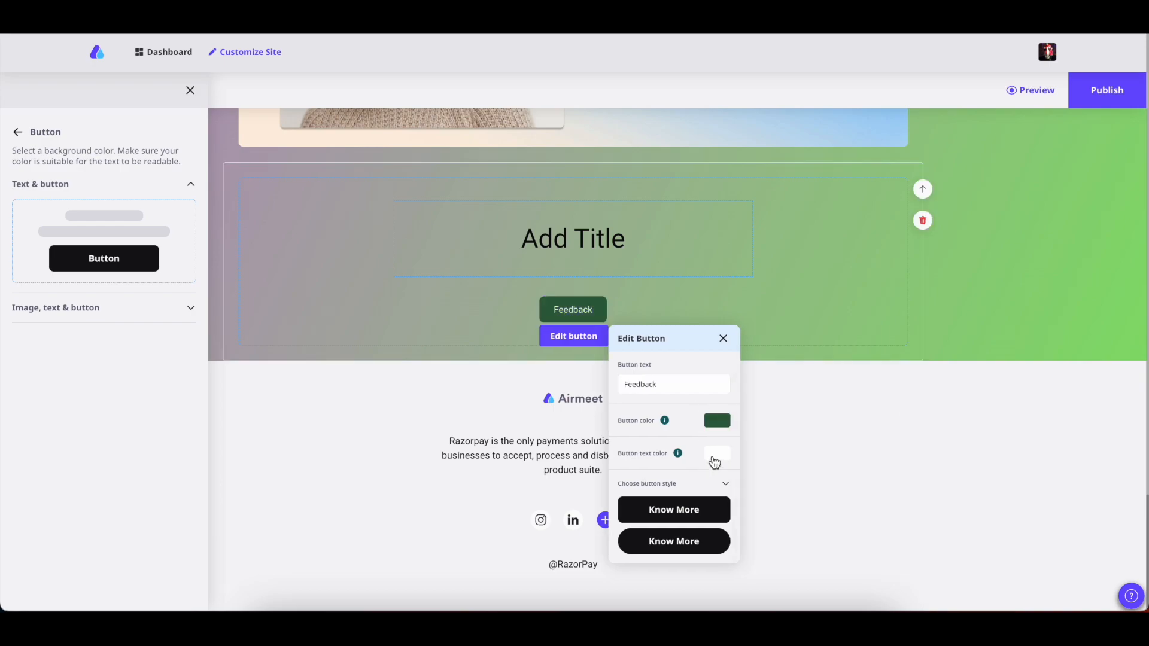
click(565, 321)
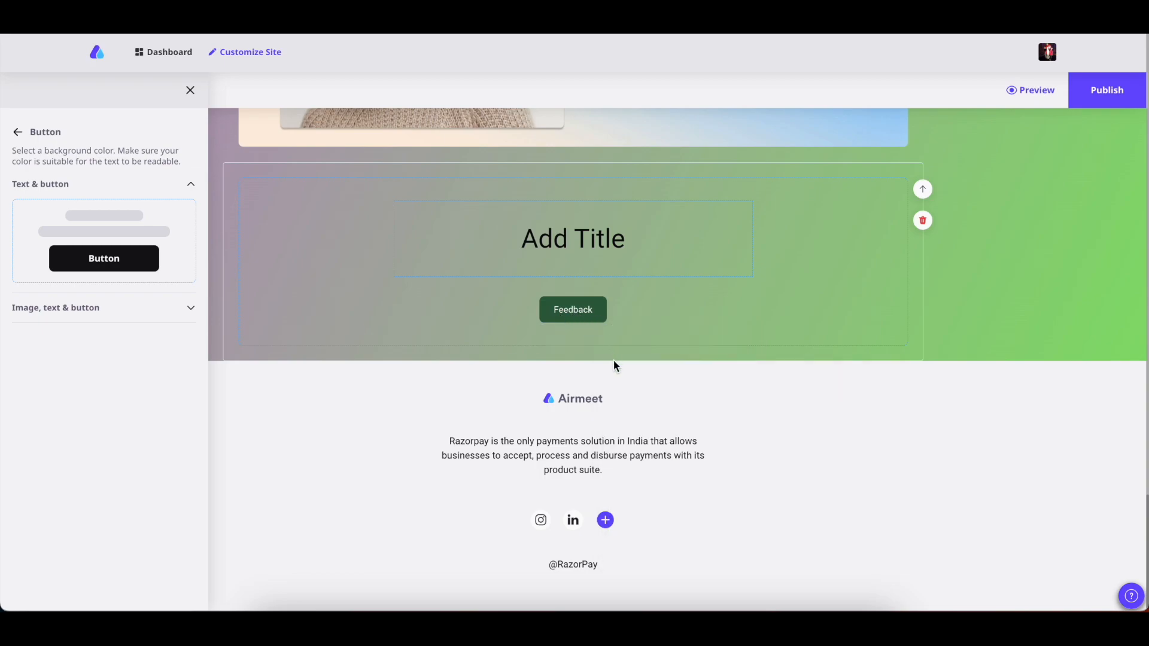
Step: Give the Feedback button the rounded style and title its card "Please give us the honest feedback on your experience"
click(572, 373)
click(657, 442)
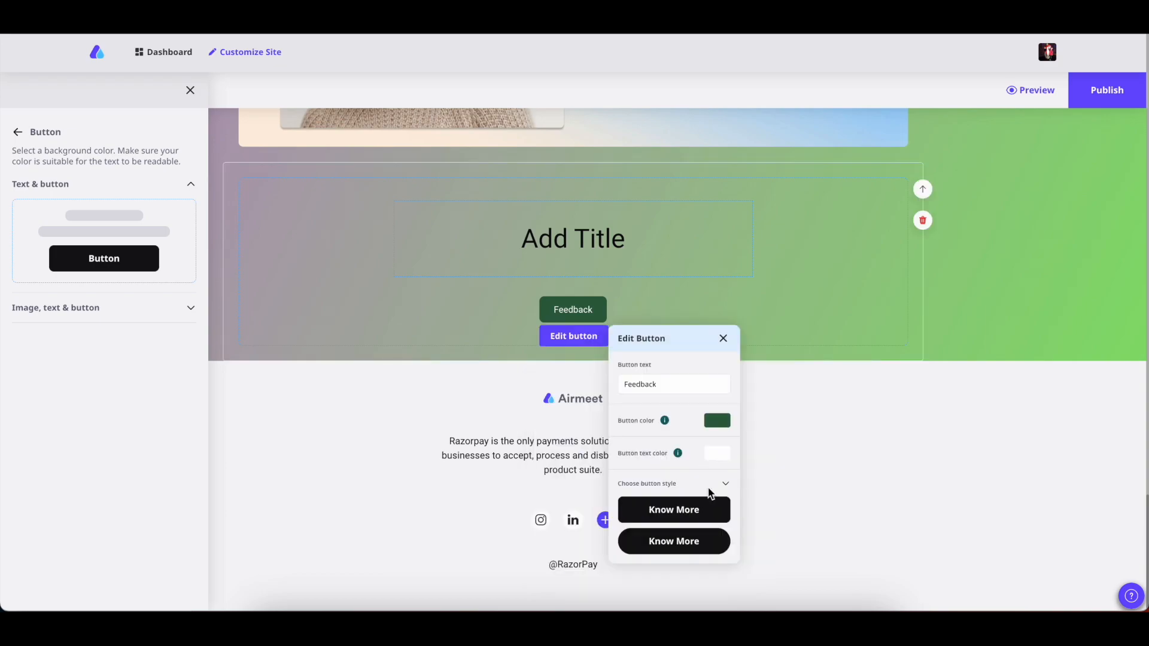
click(685, 544)
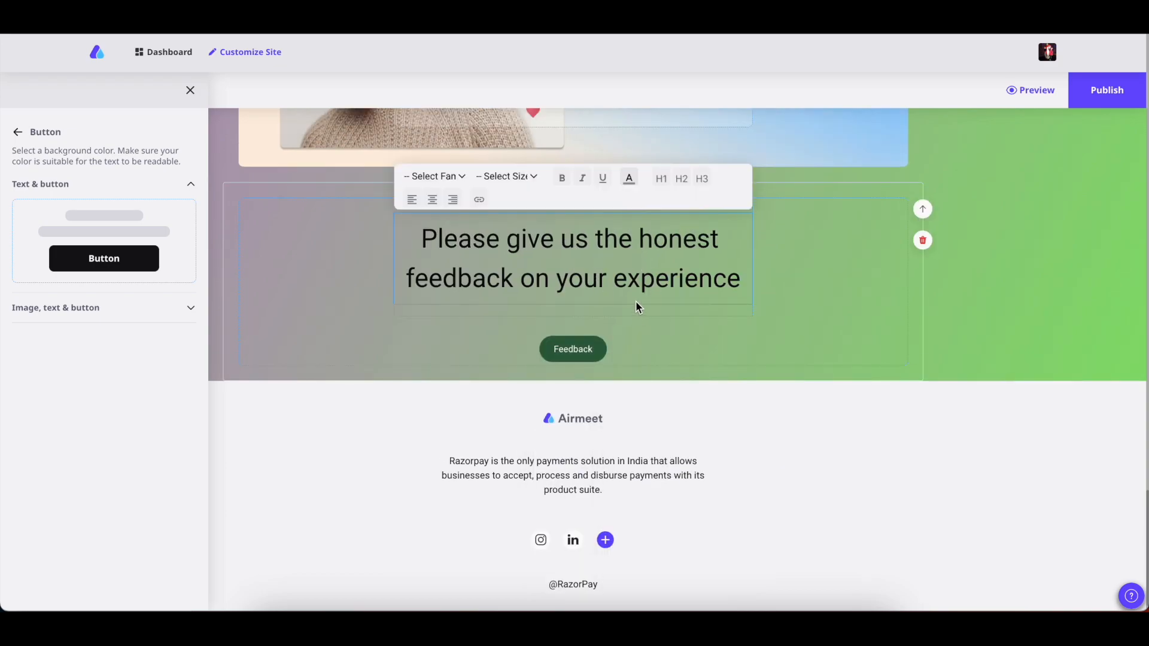
click(586, 357)
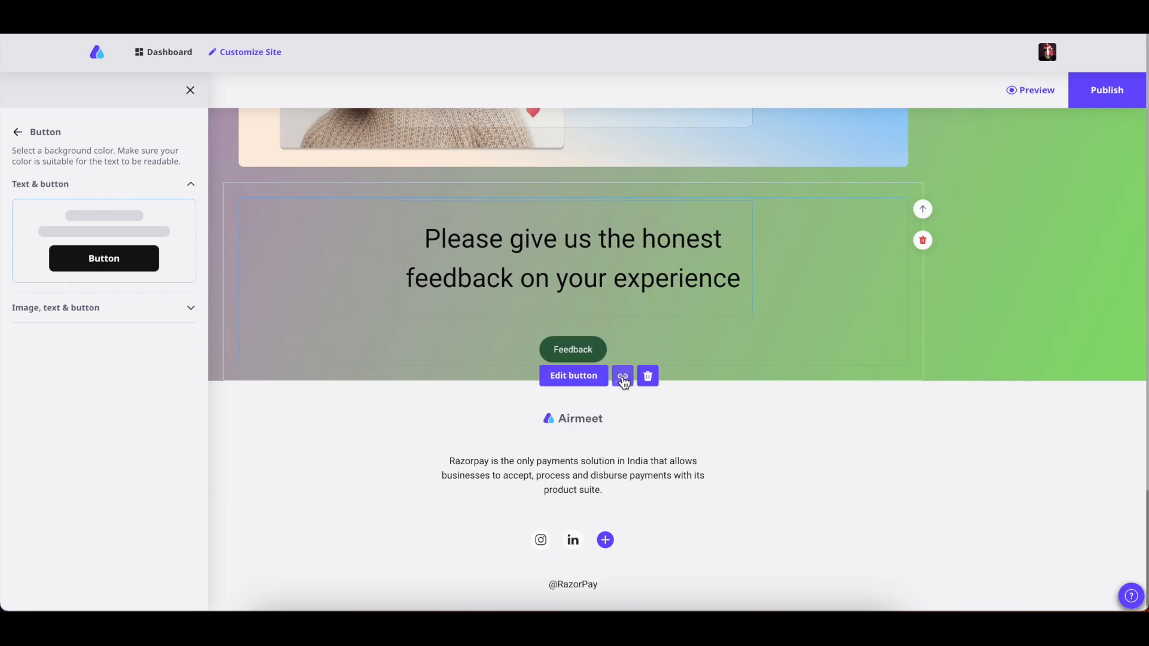
Step: Try adding an Image, text & button card and check the edit options of its Register button
click(77, 309)
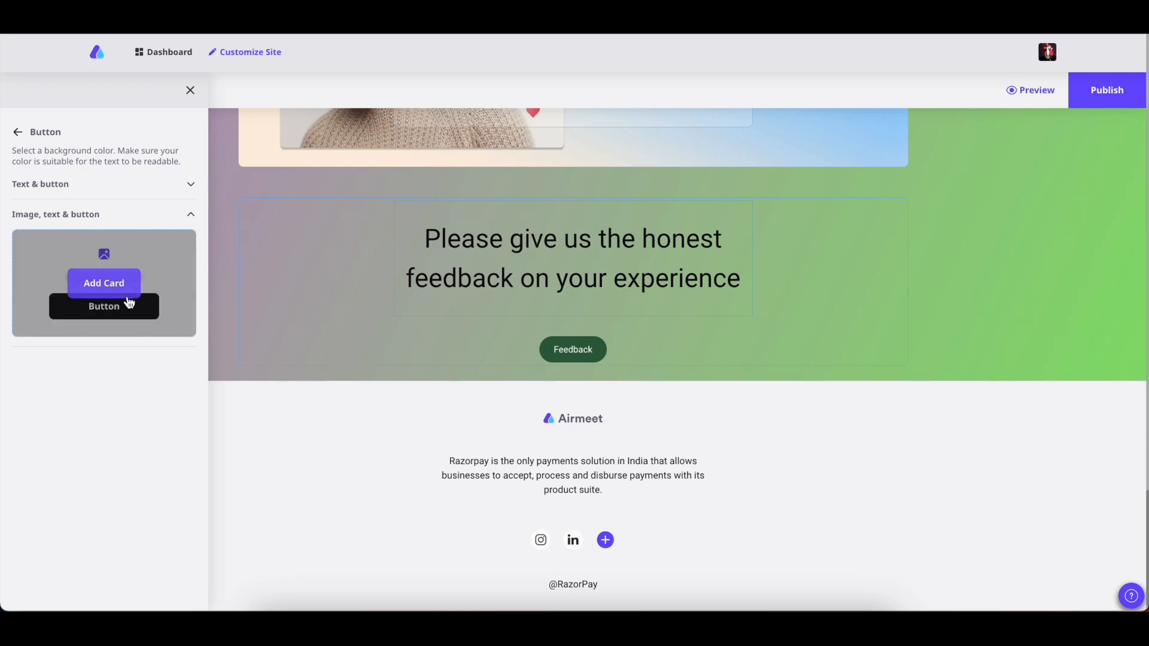
click(116, 290)
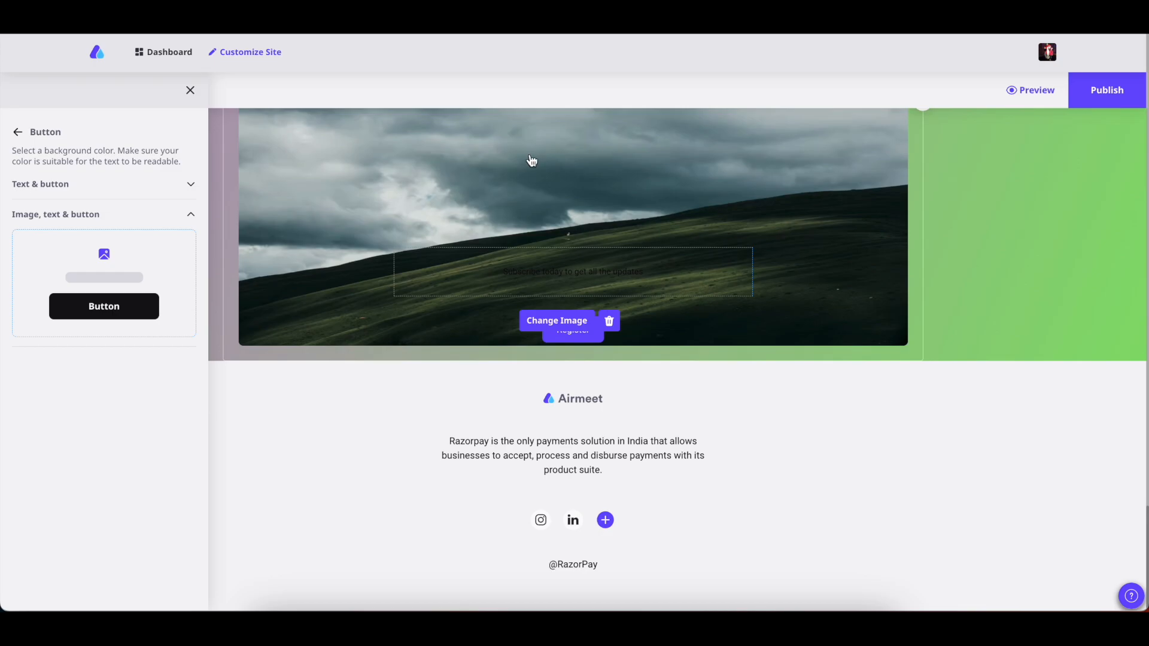
scroll(566, 201, up, 1)
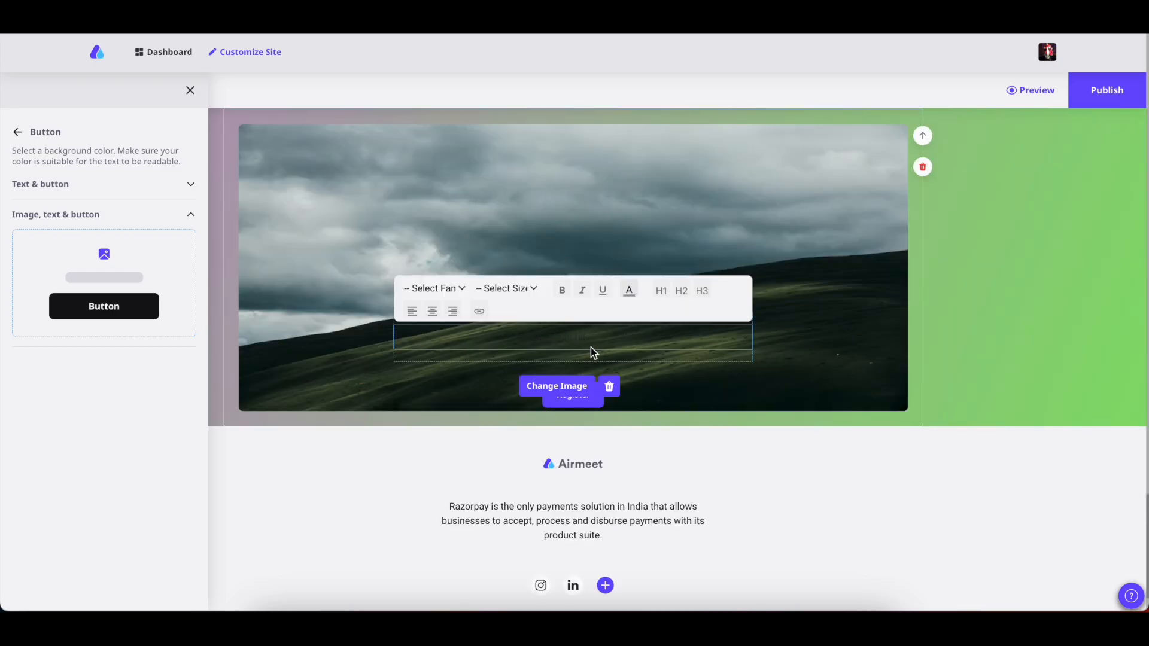
click(573, 423)
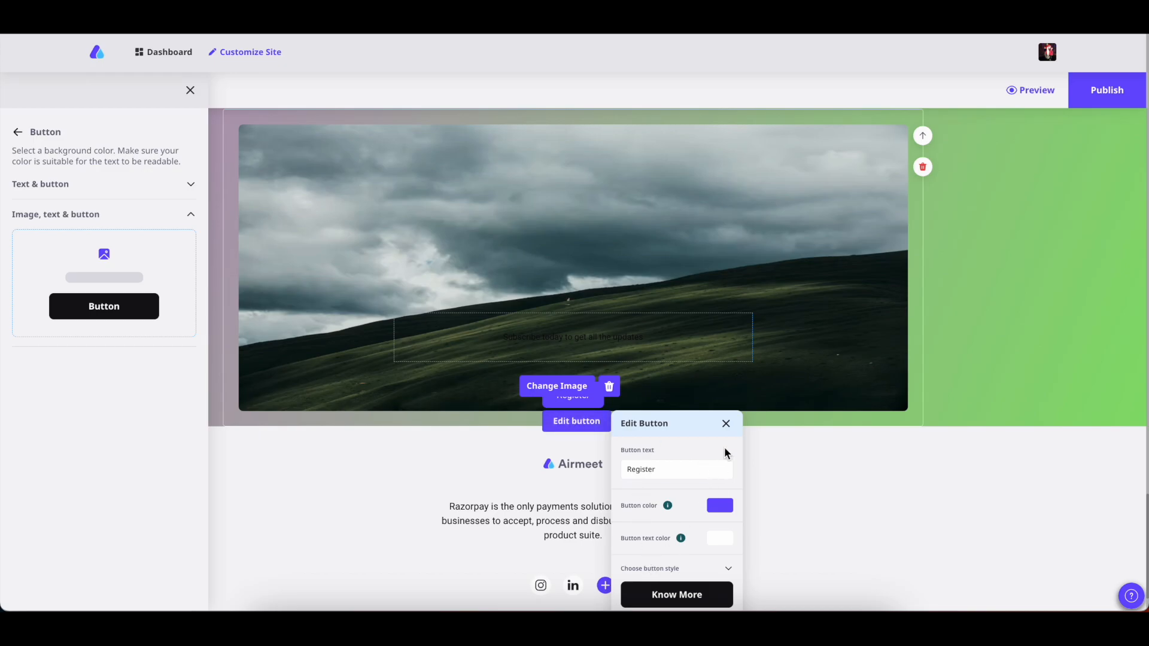
click(727, 425)
Step: Compare the small and large footer layouts and apply the small footer to the page
click(17, 133)
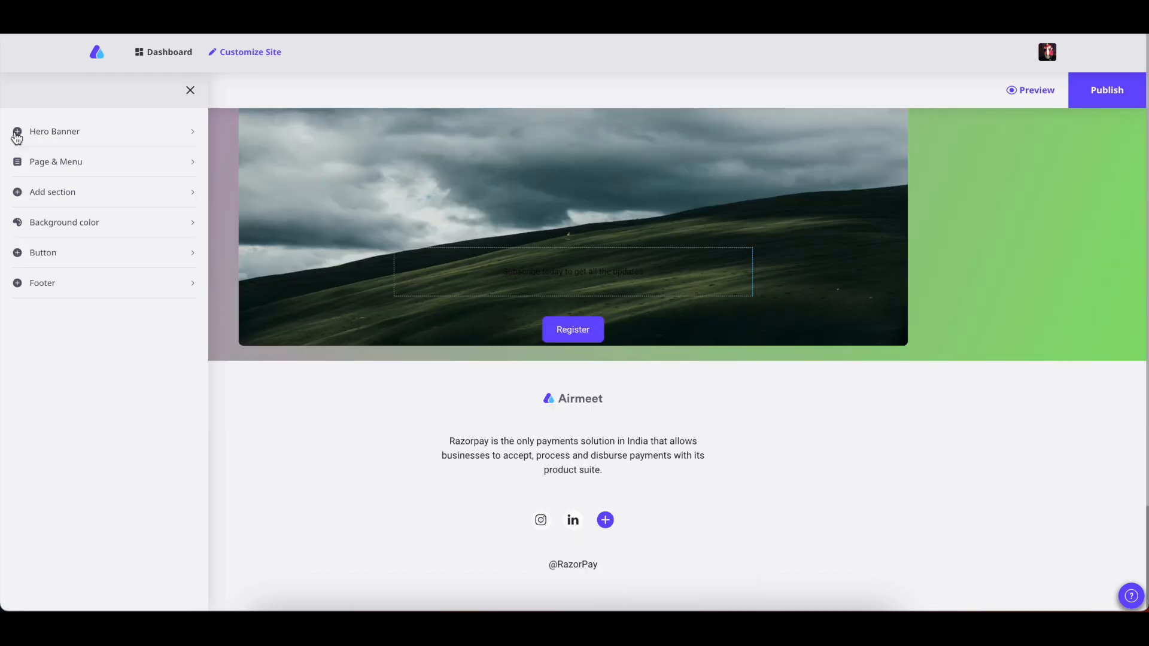
click(56, 287)
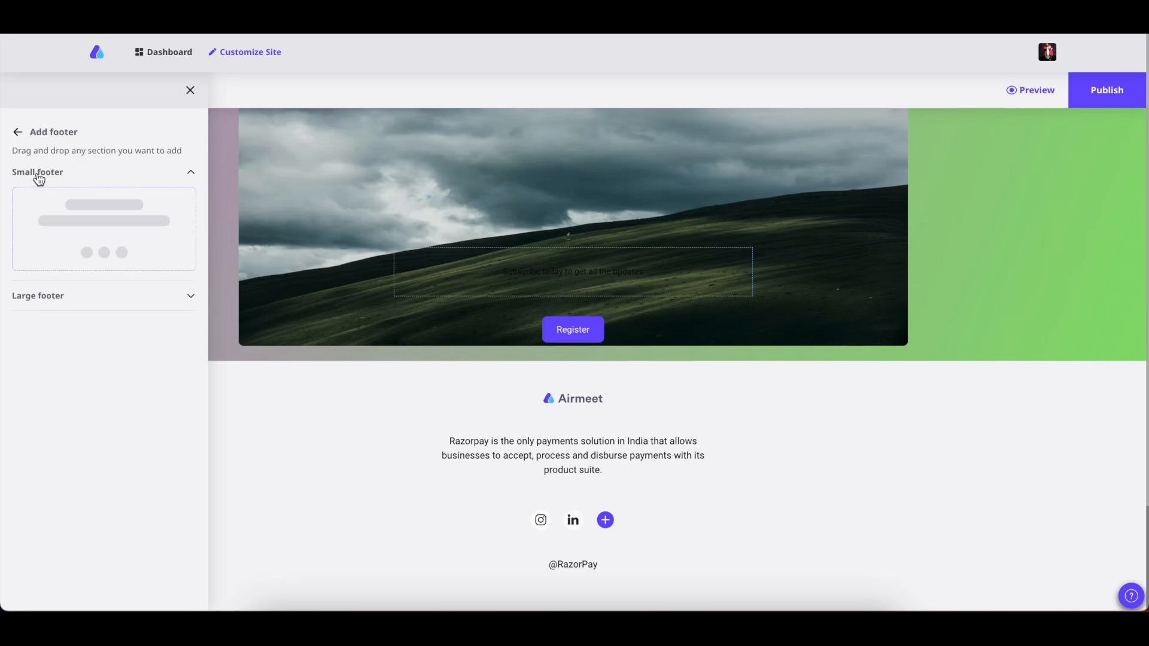
mouse_move(42, 198)
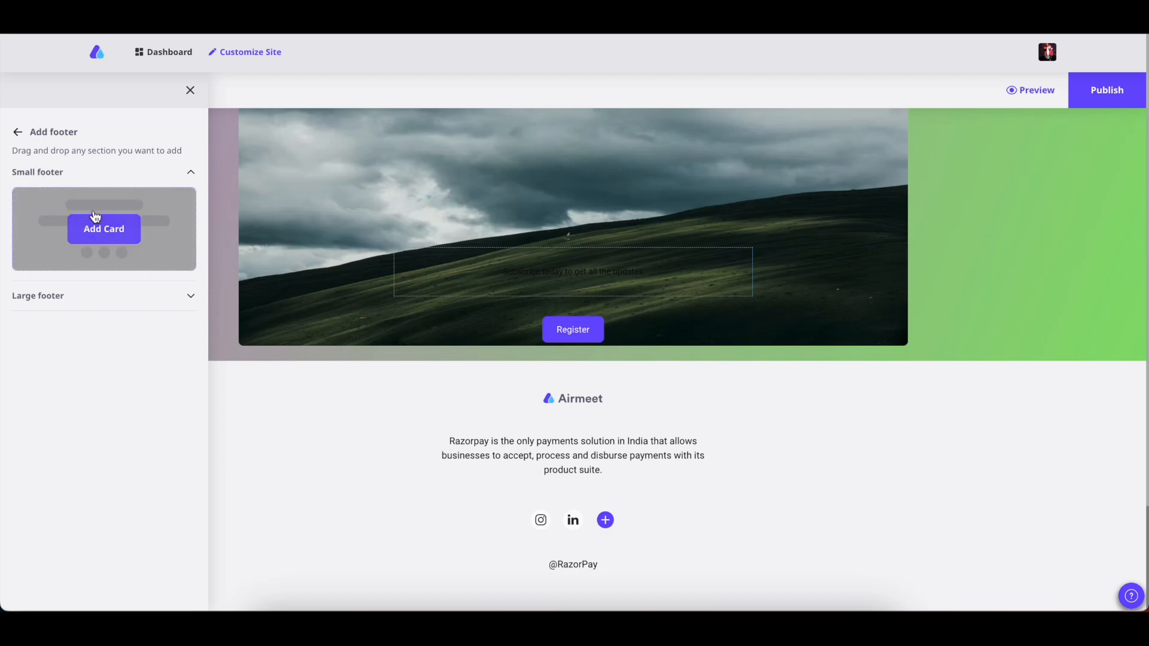
click(54, 297)
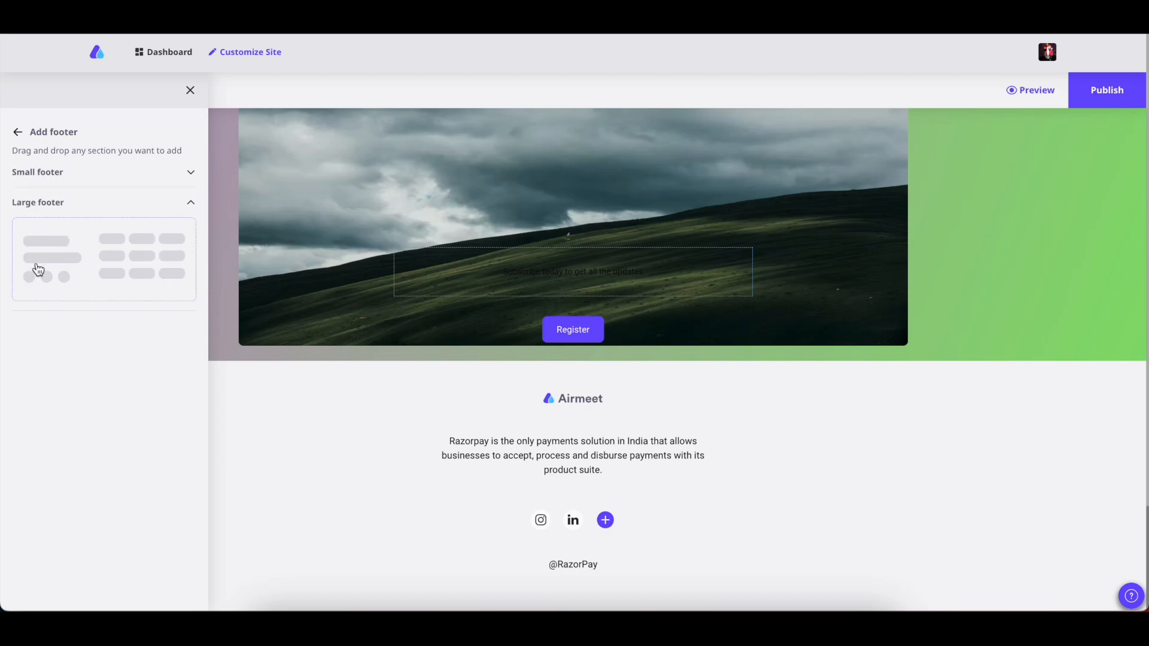
mouse_move(115, 293)
click(54, 174)
mouse_move(103, 238)
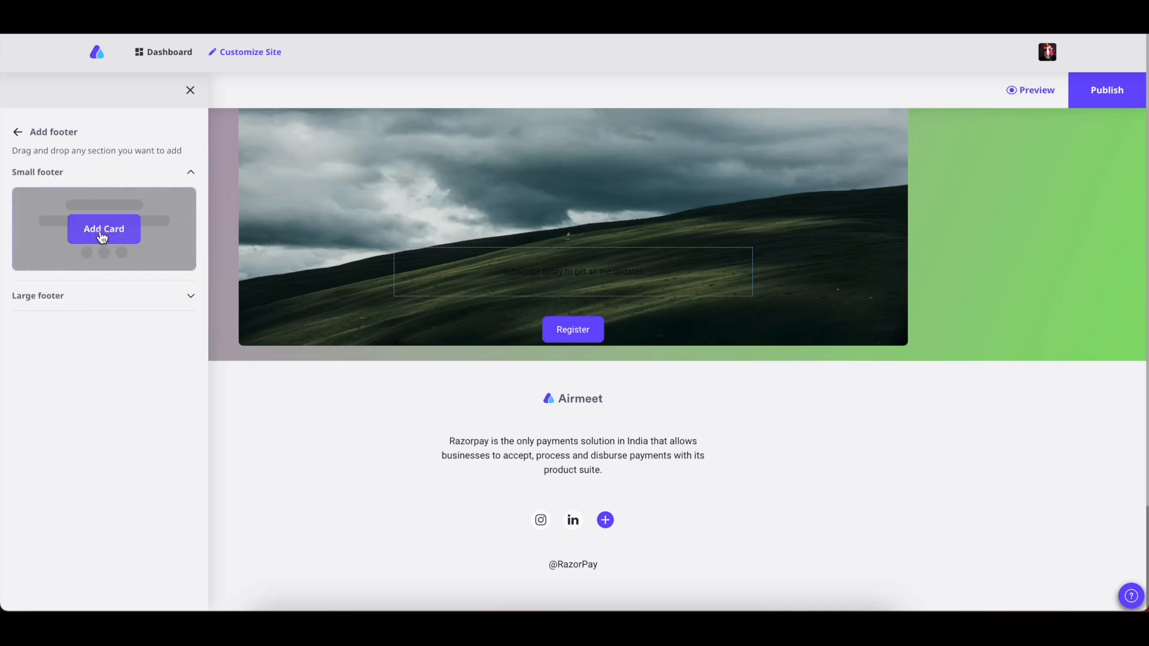
click(103, 238)
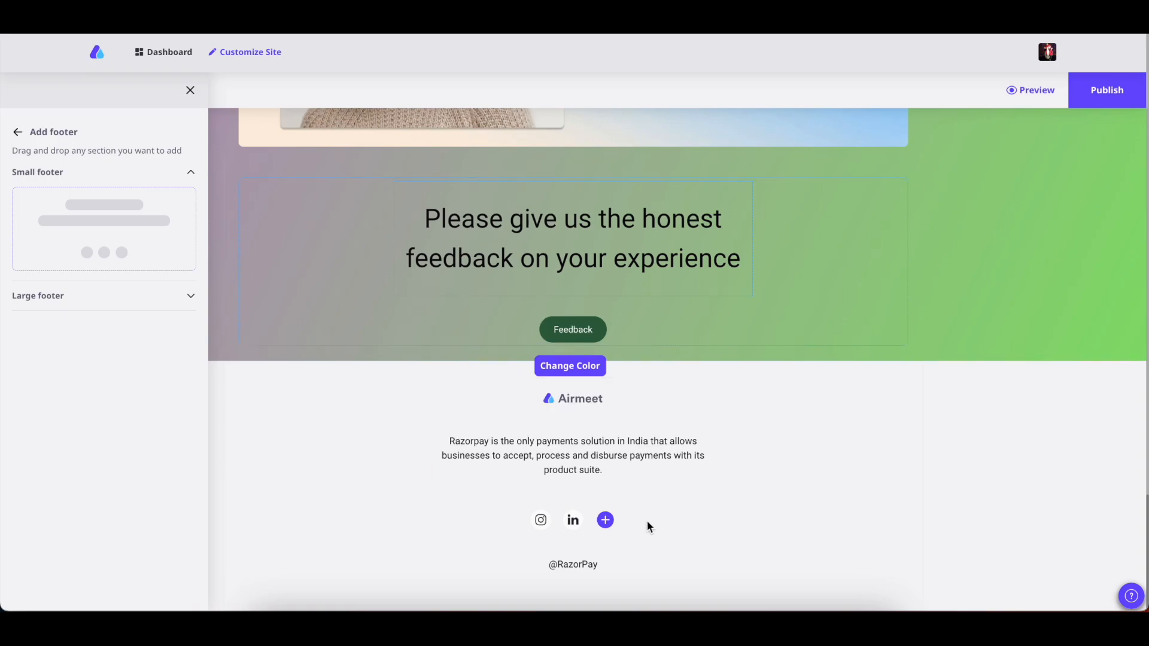
Step: Examine the small footer's editable description, Instagram icon options, social icon choices and handle text
click(587, 461)
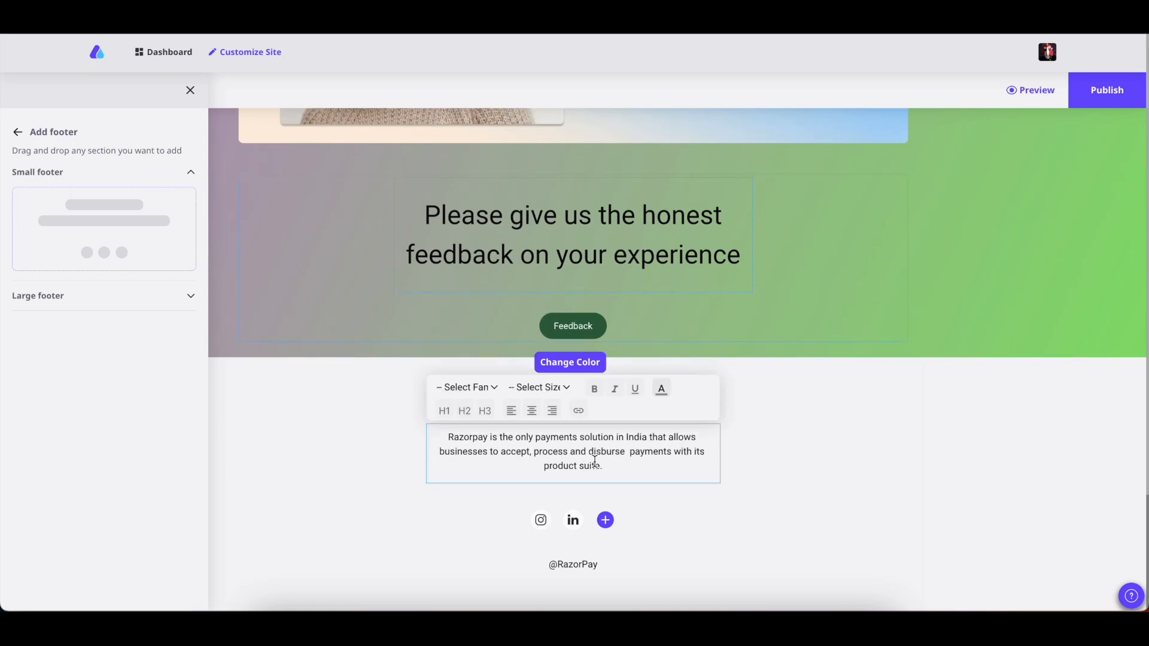
click(528, 549)
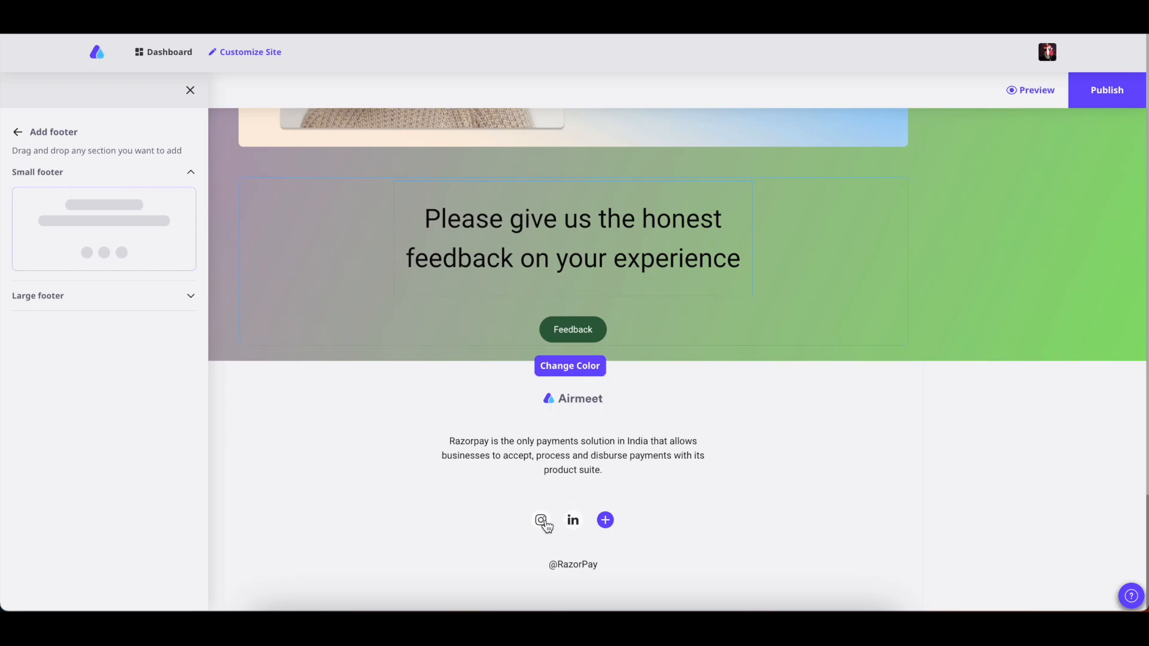
click(545, 523)
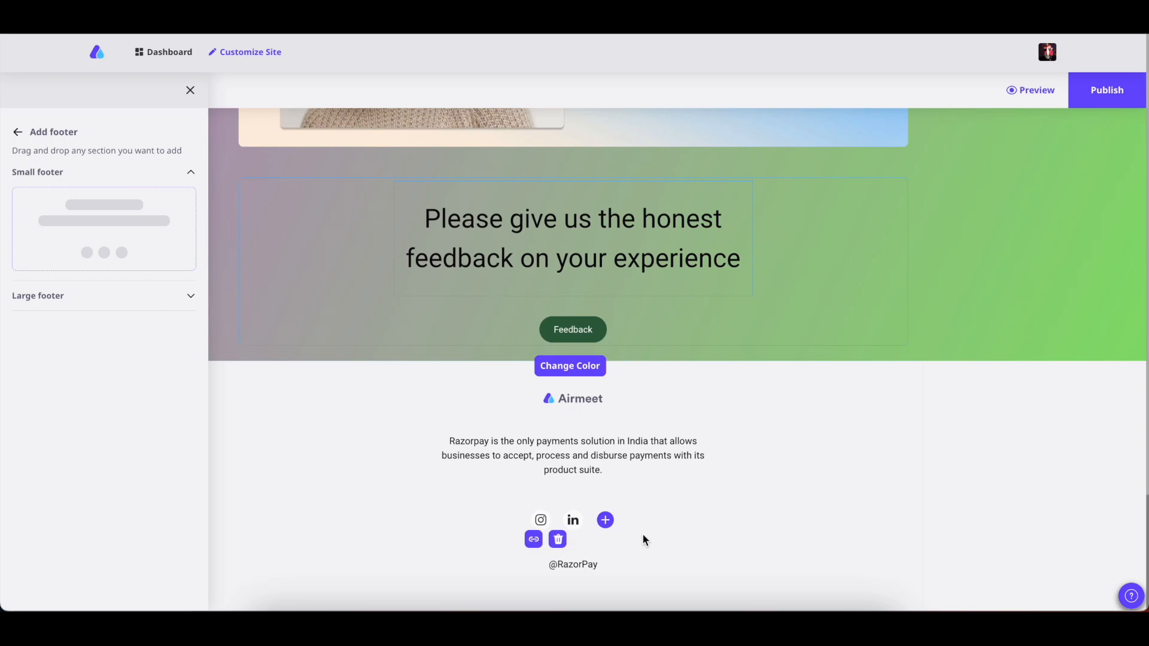
click(606, 521)
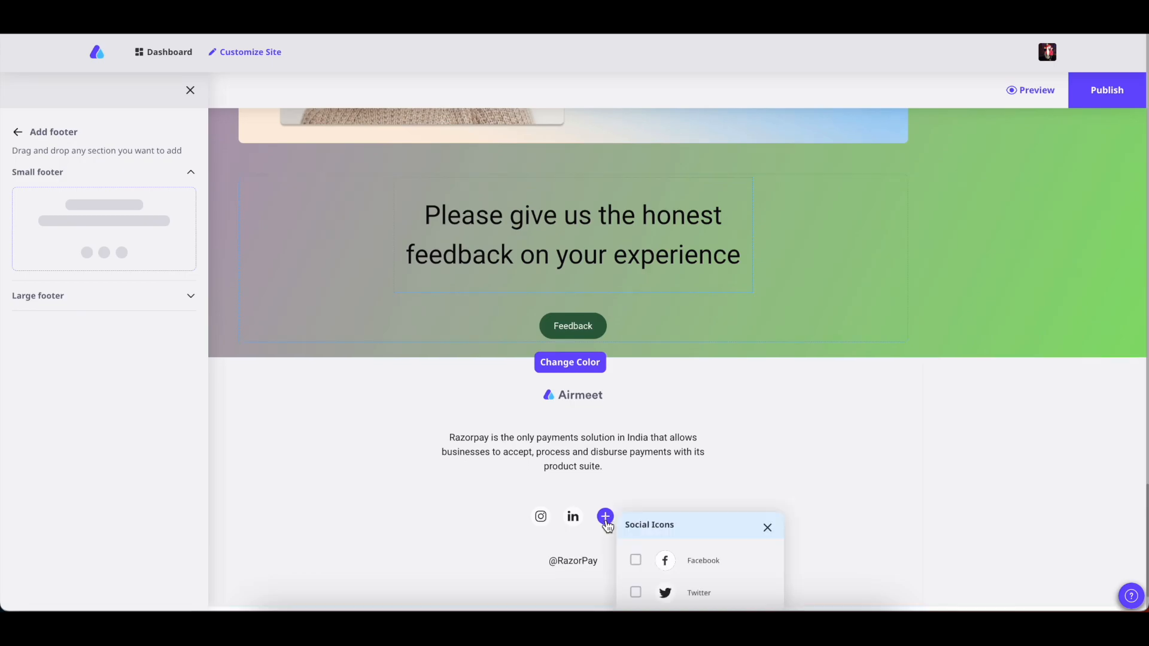
scroll(692, 548, down, 1)
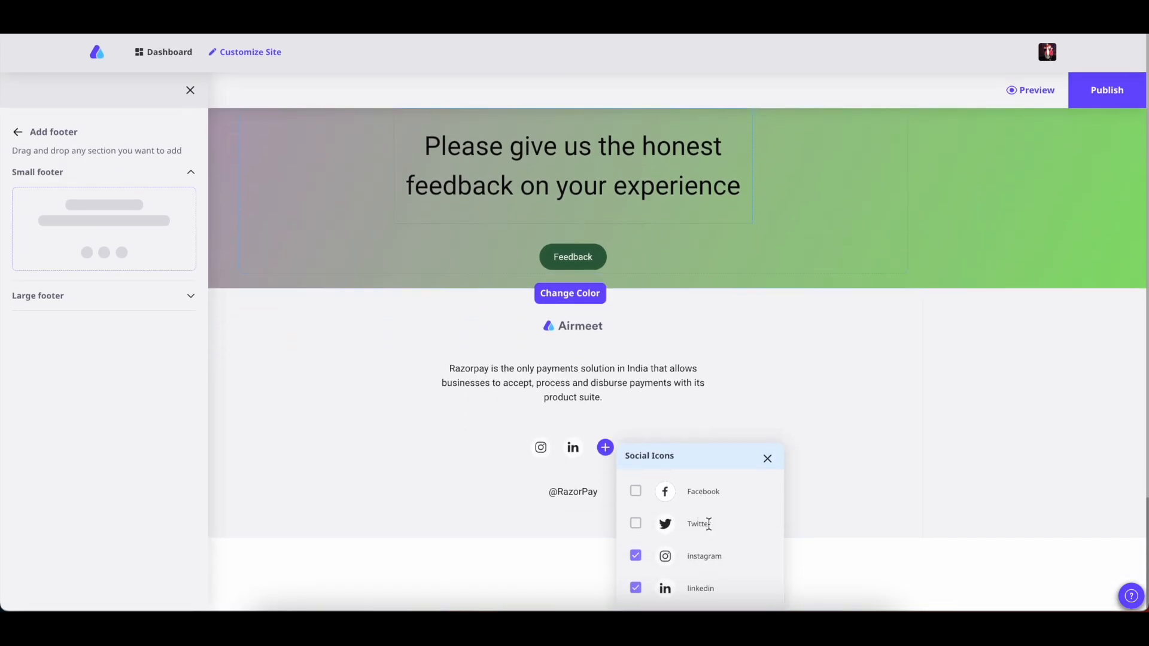
click(770, 464)
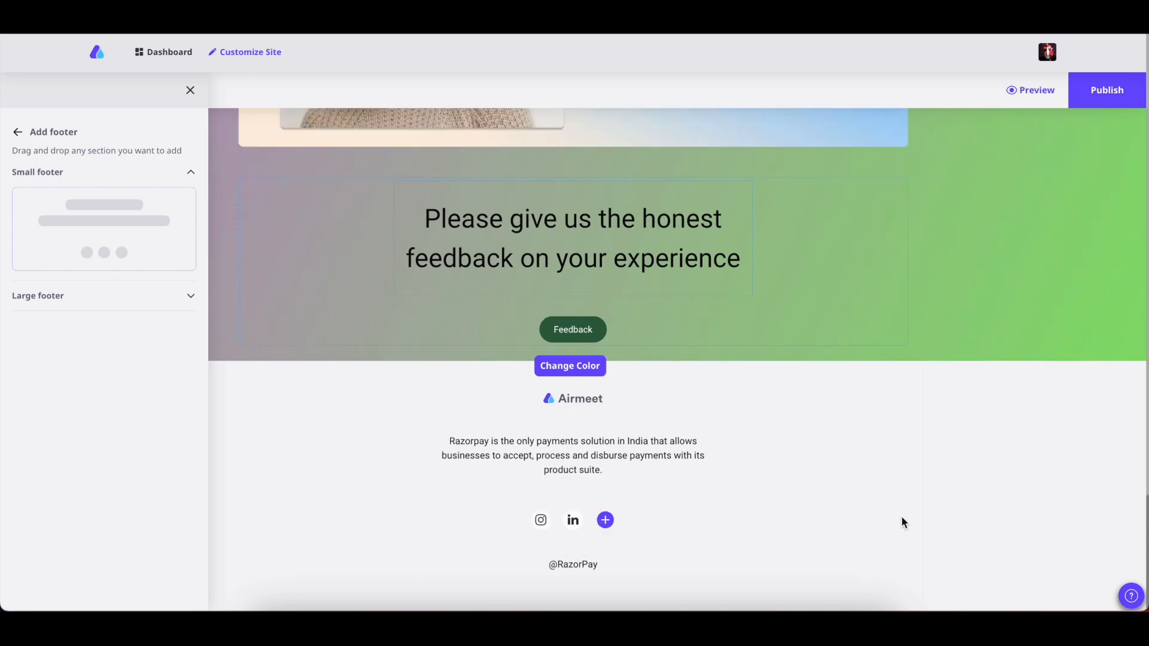
click(561, 568)
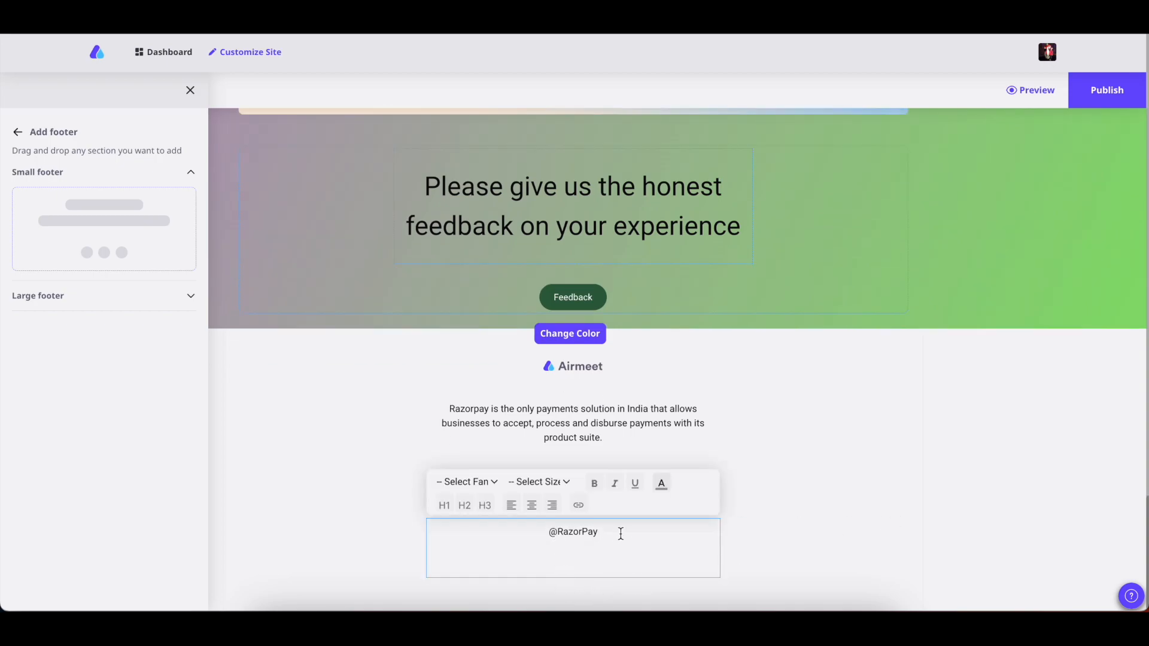
click(846, 508)
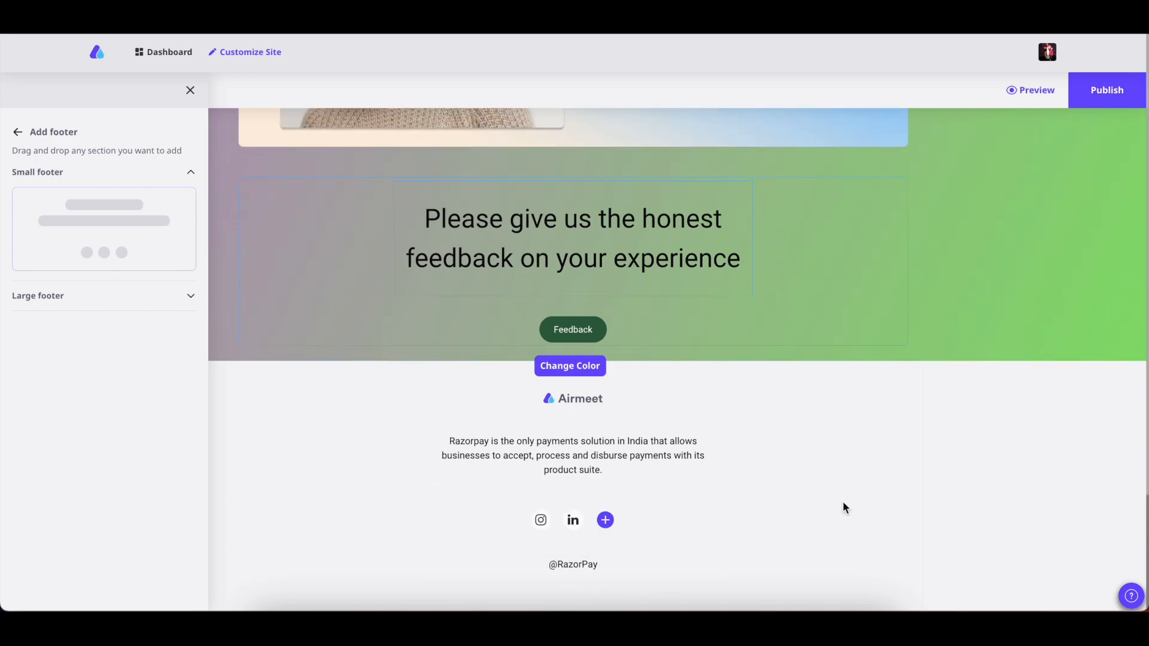
Step: Replace the page's footer with the large footer and check its editable description area
click(43, 297)
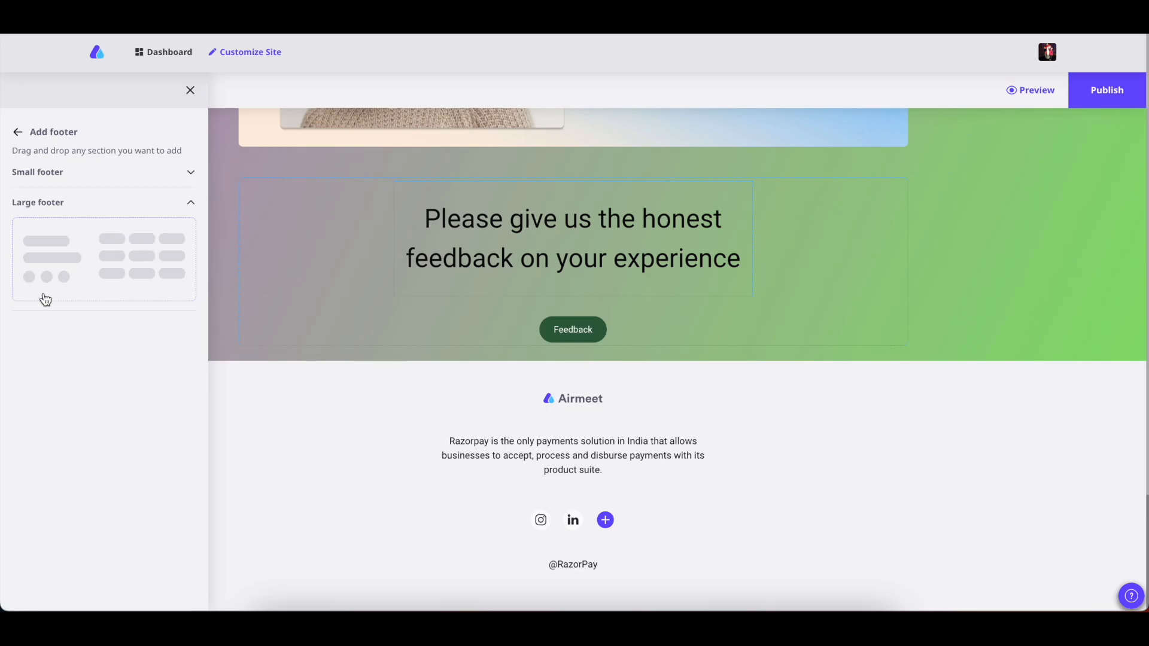
click(107, 262)
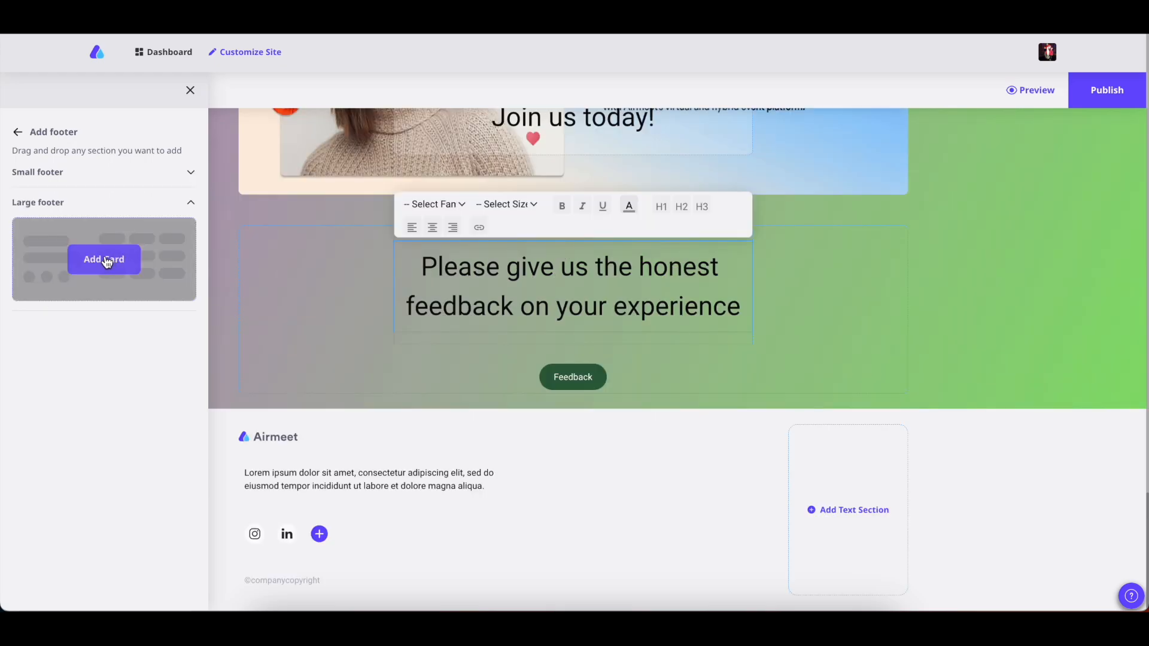
click(416, 490)
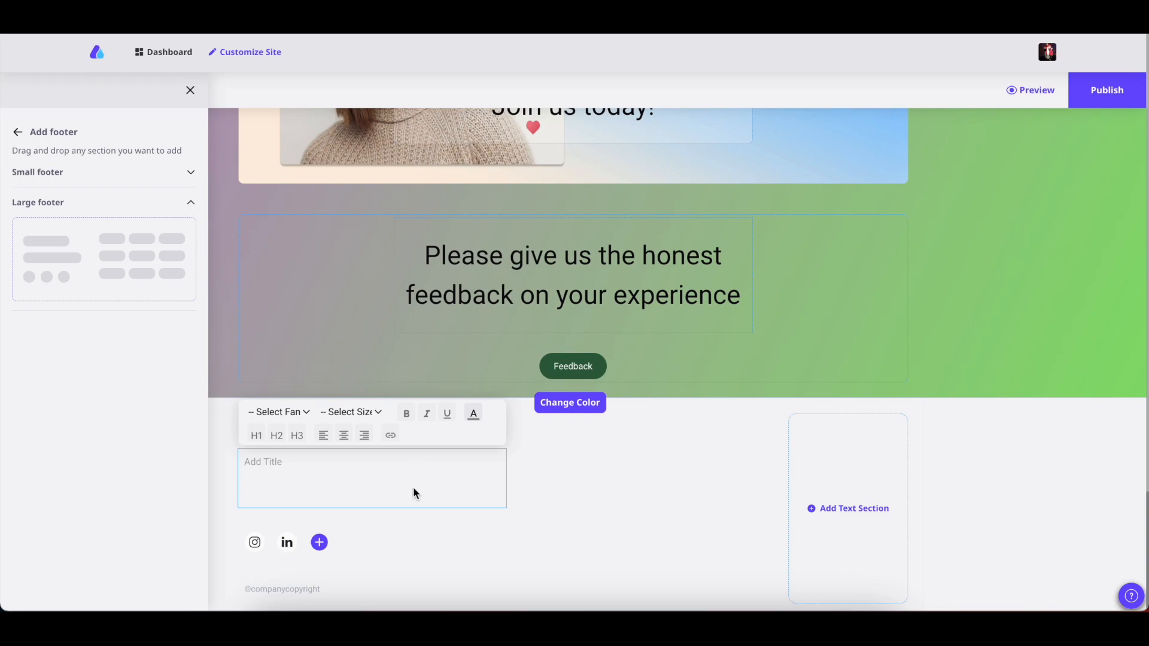
click(368, 536)
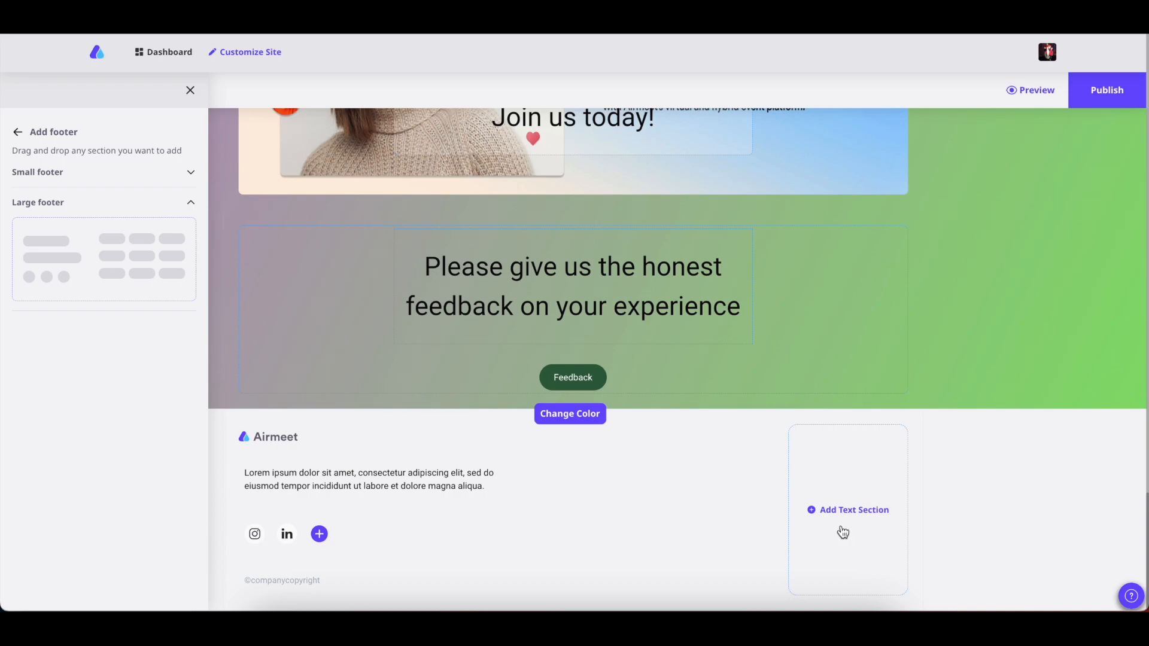
click(409, 497)
click(504, 509)
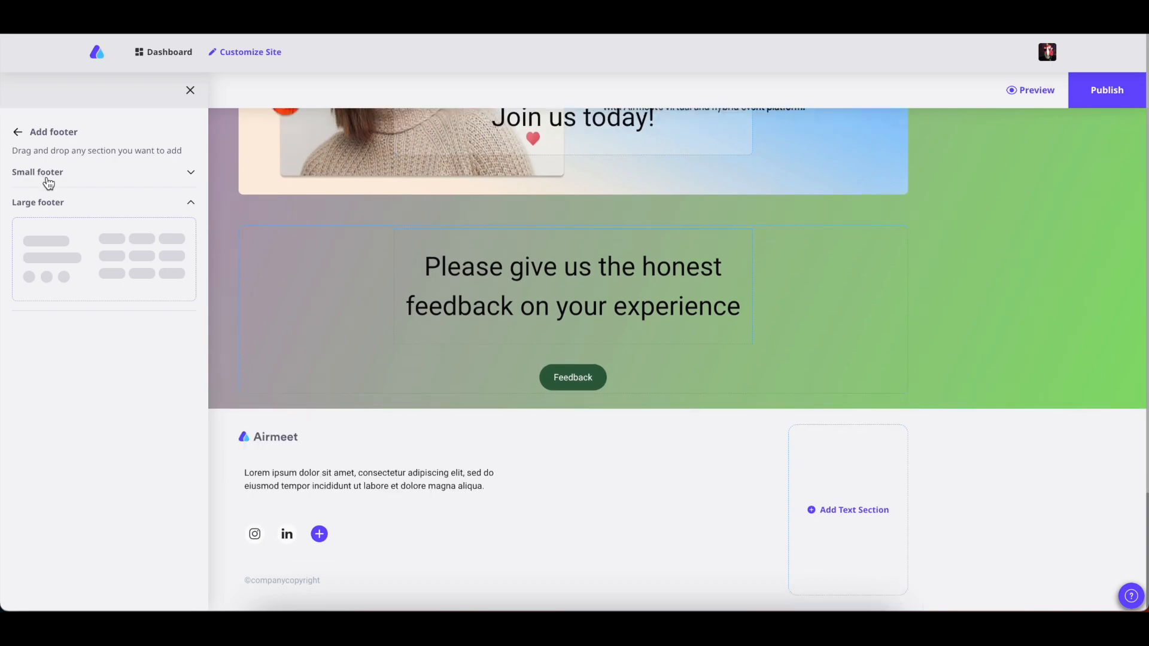
Step: Preview the customized page from top to footer, compare its desktop, tablet and mobile layouts, and close the preview
mouse_move(63, 253)
click(1030, 89)
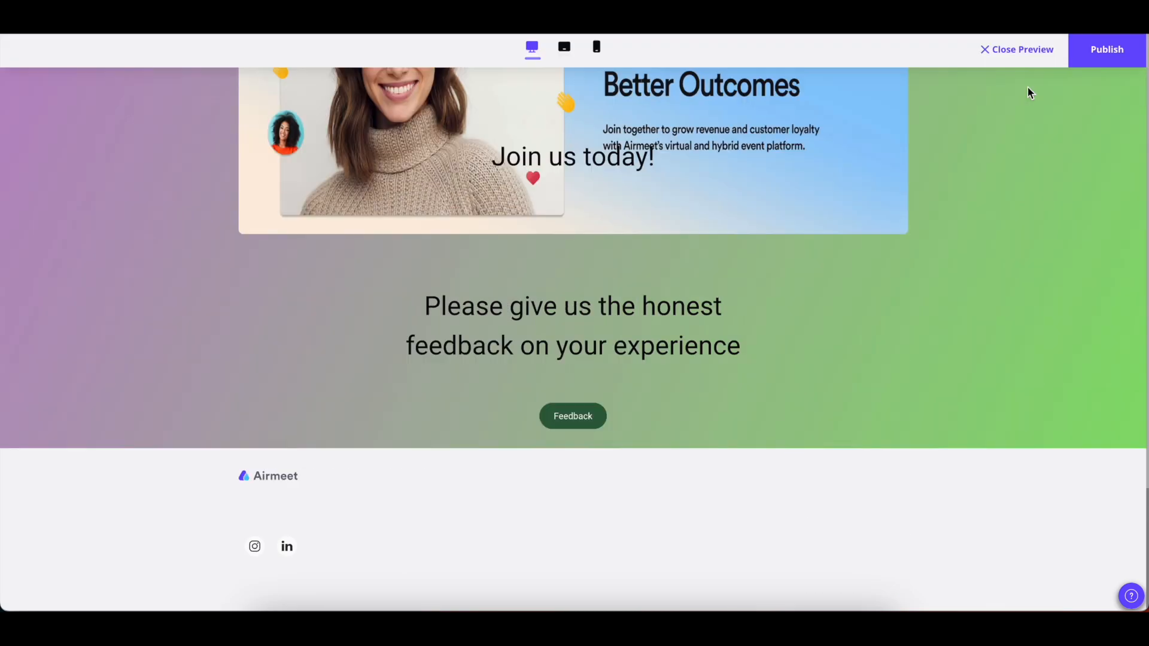
scroll(860, 182, up, 20)
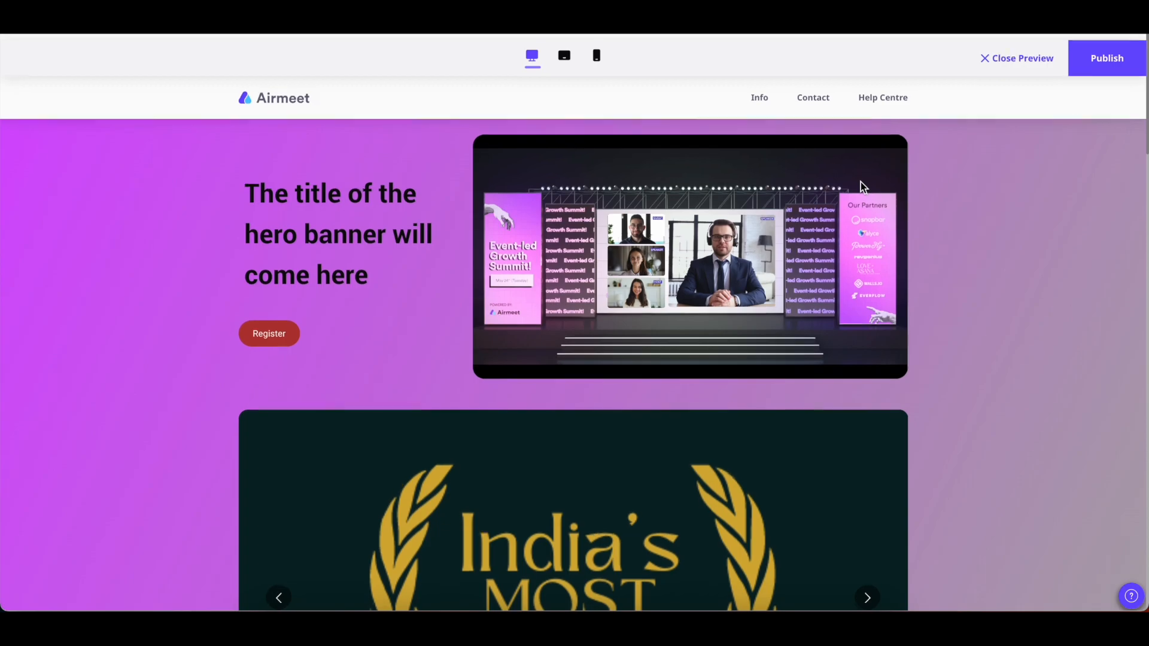
scroll(861, 182, down, 5)
scroll(861, 182, down, 10)
scroll(862, 185, up, 15)
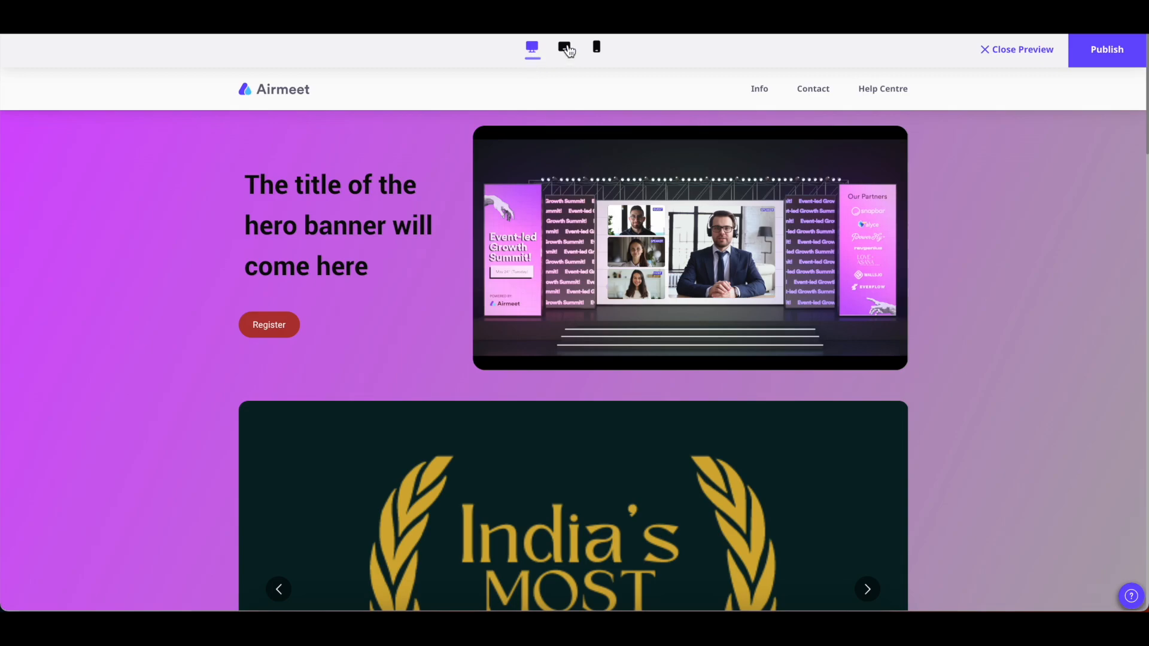
click(564, 48)
click(597, 49)
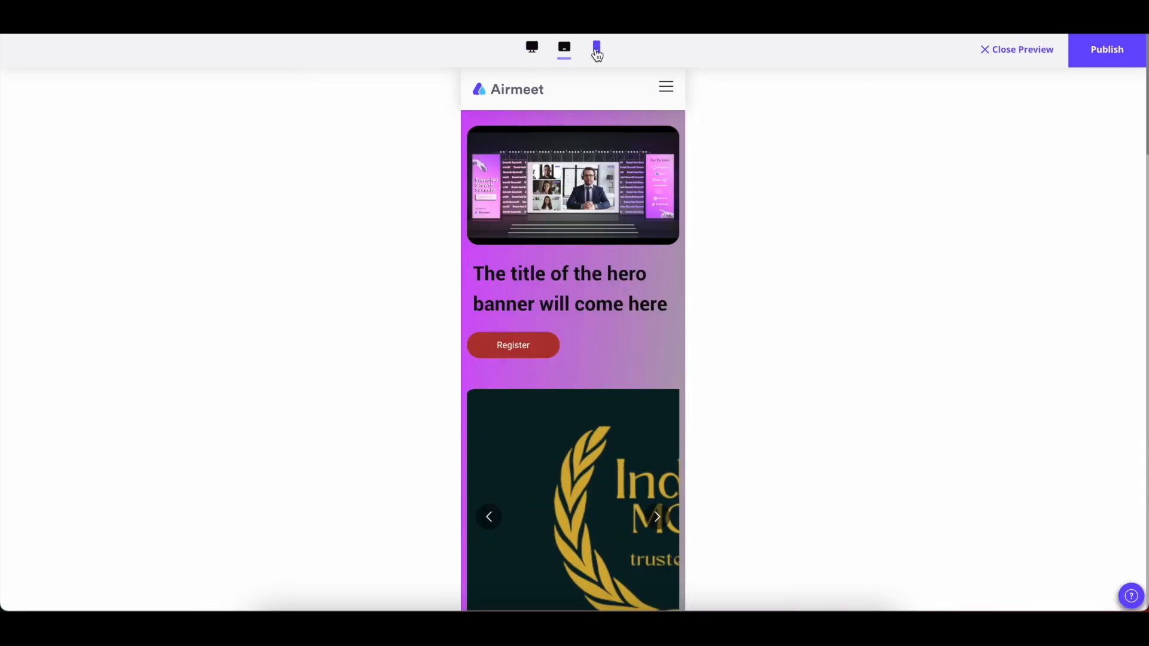
click(565, 48)
click(596, 49)
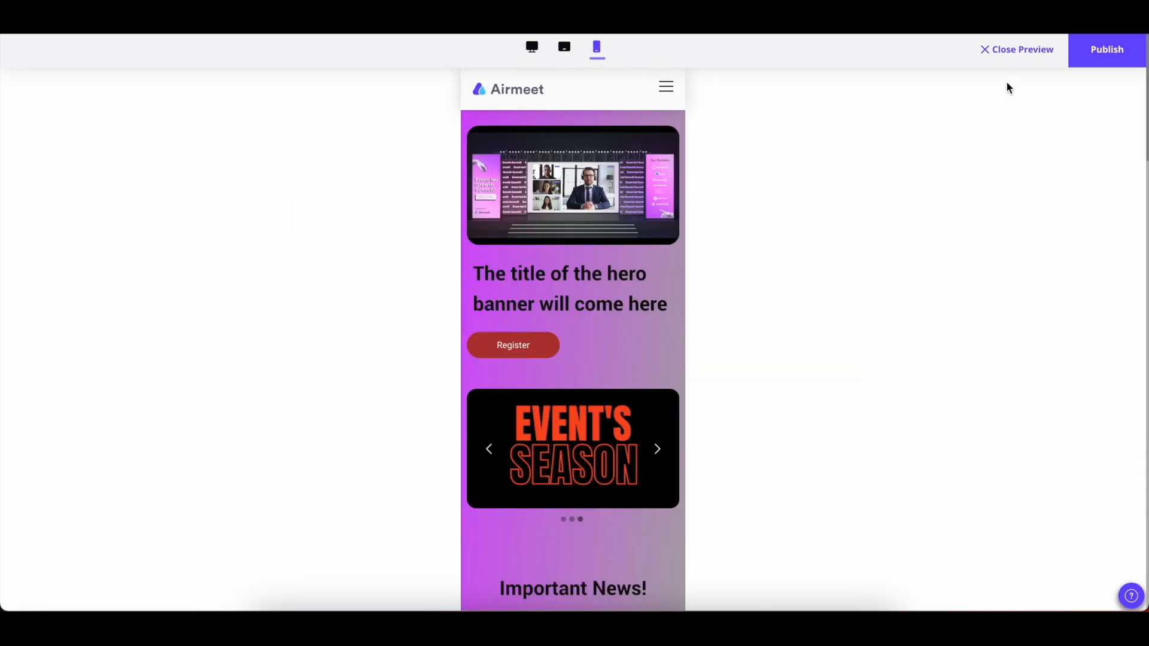
click(1008, 49)
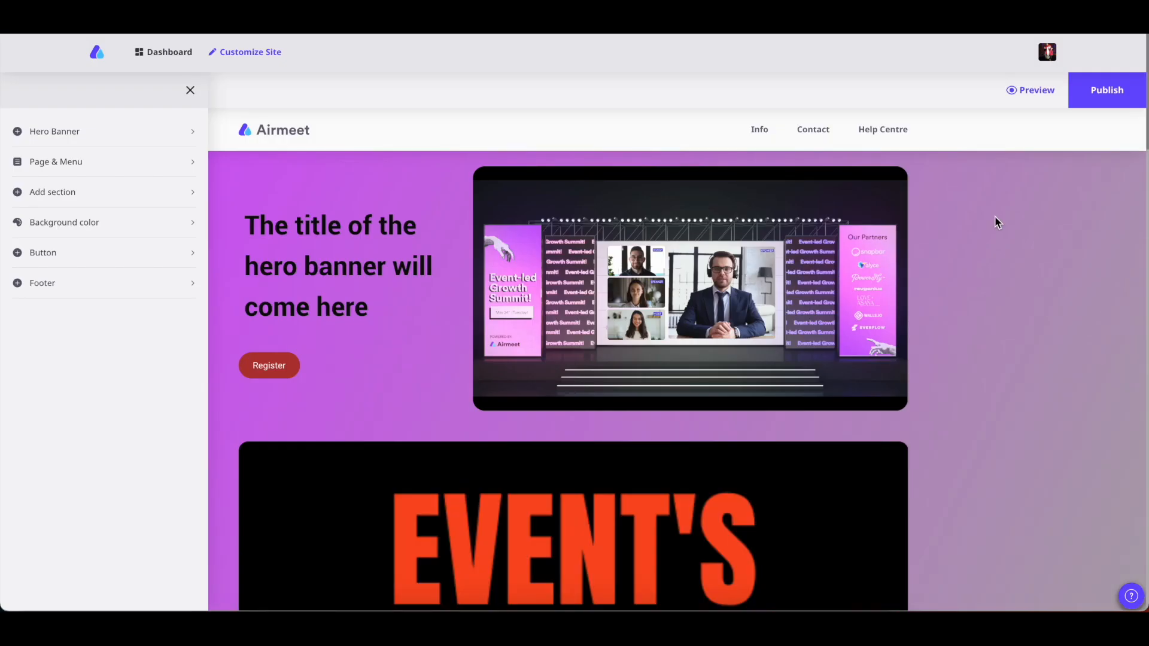
Step: Publish the content hub site and look through the published page
click(1109, 93)
scroll(971, 247, down, 10)
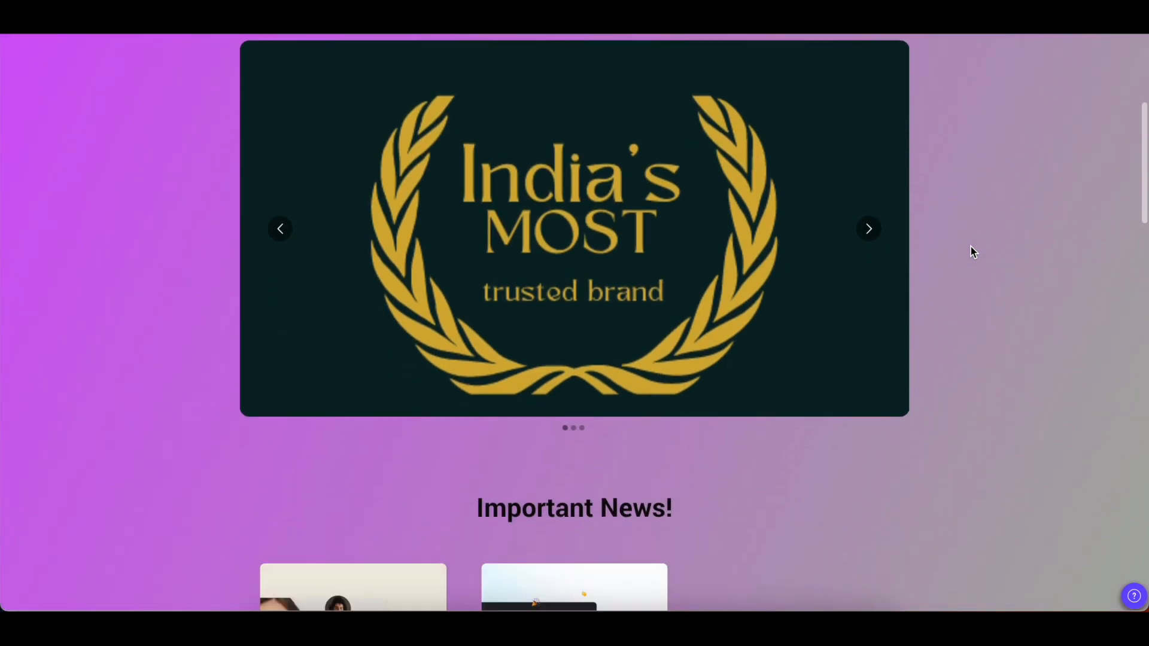
scroll(971, 246, down, 5)
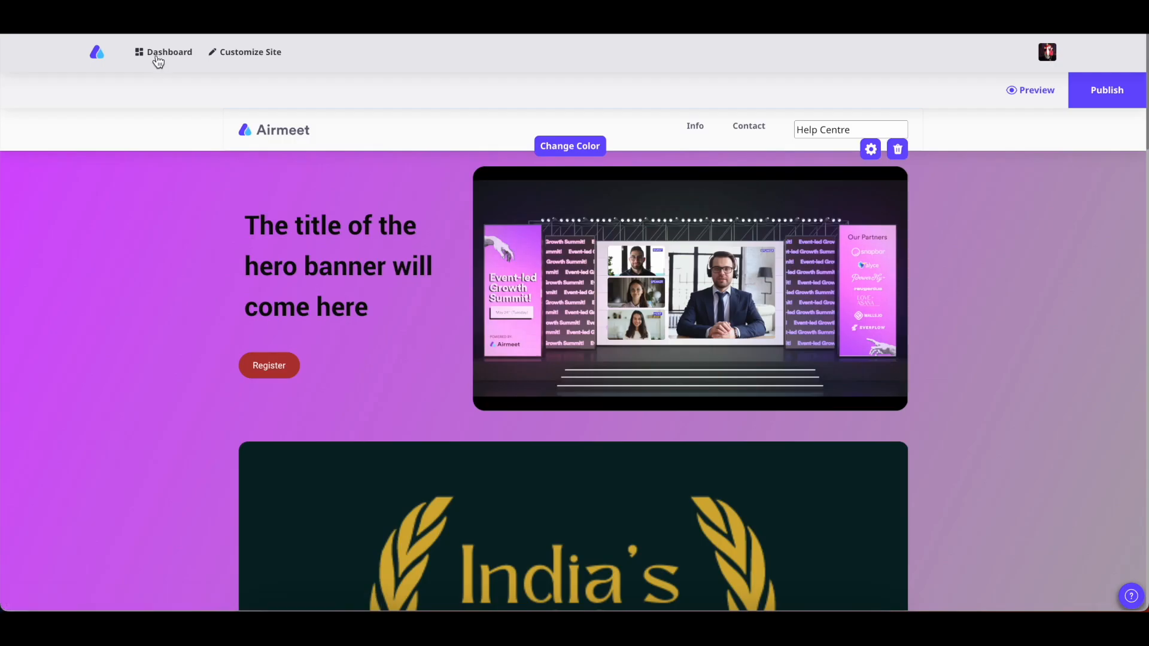
Step: Return to the hub's dashboard summary and view the live site from there
click(160, 54)
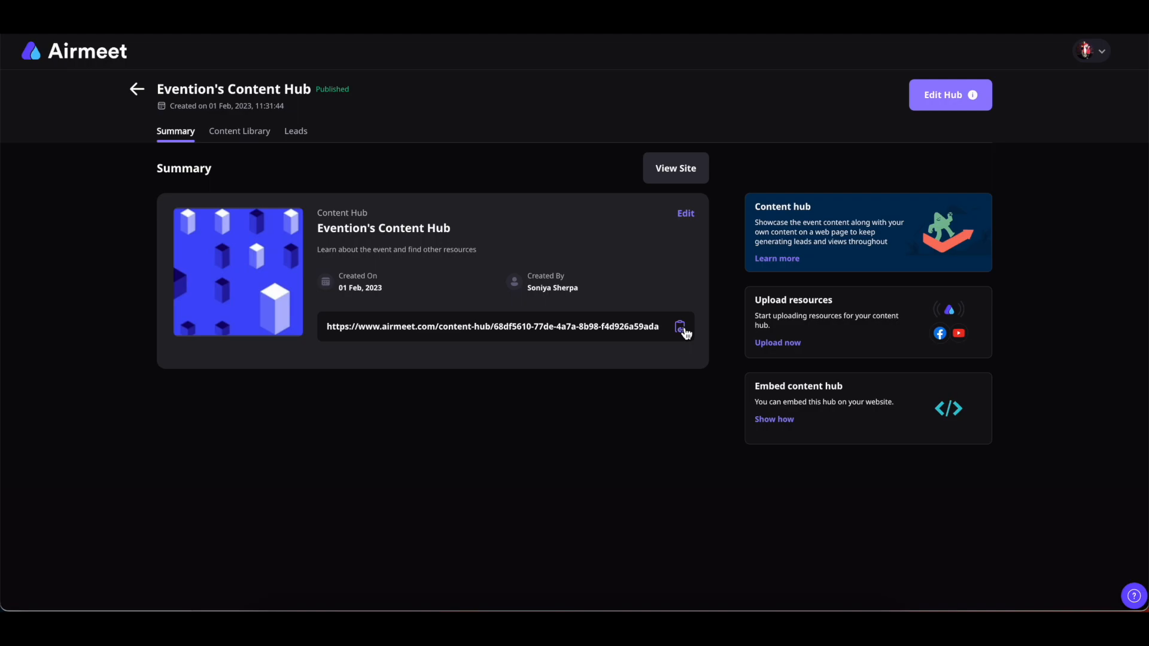
click(674, 168)
scroll(950, 377, down, 20)
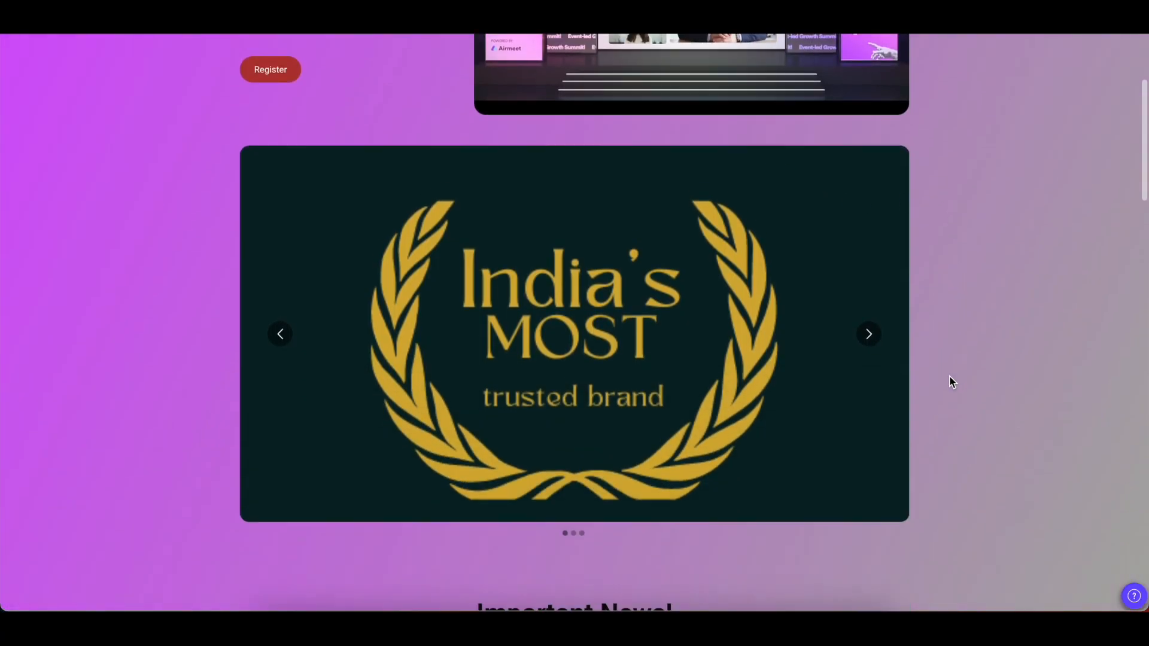
scroll(949, 375, down, 5)
scroll(950, 375, up, 15)
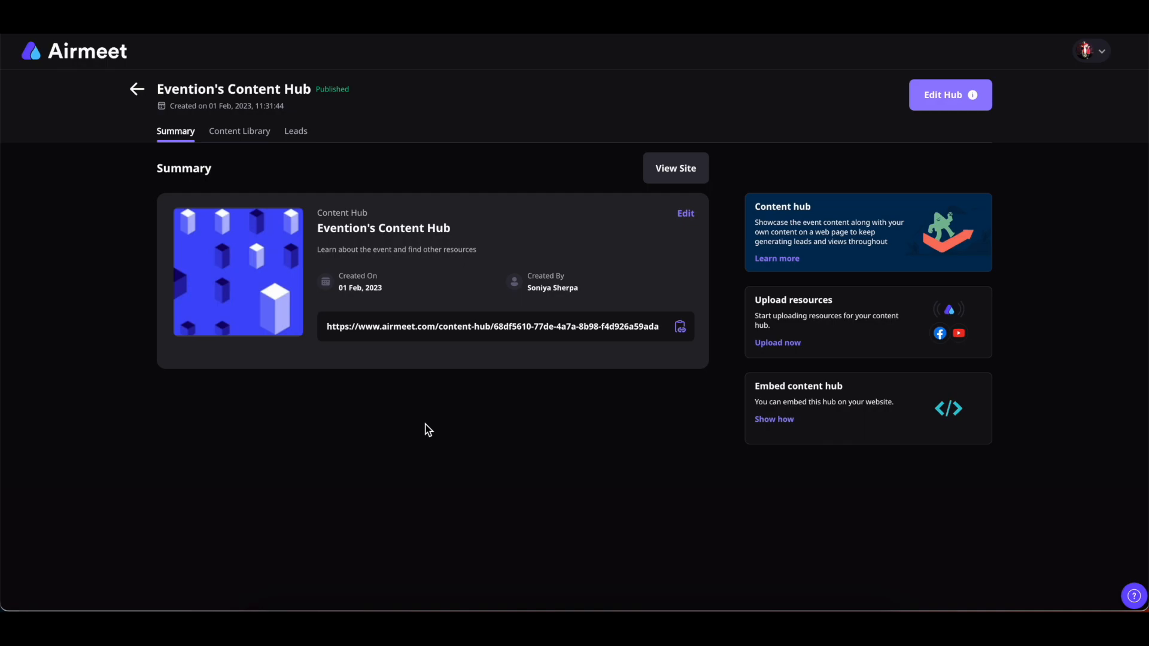
Step: Add a mandatory short text field labelled "Full Name" to the hub's lead registration form
click(298, 141)
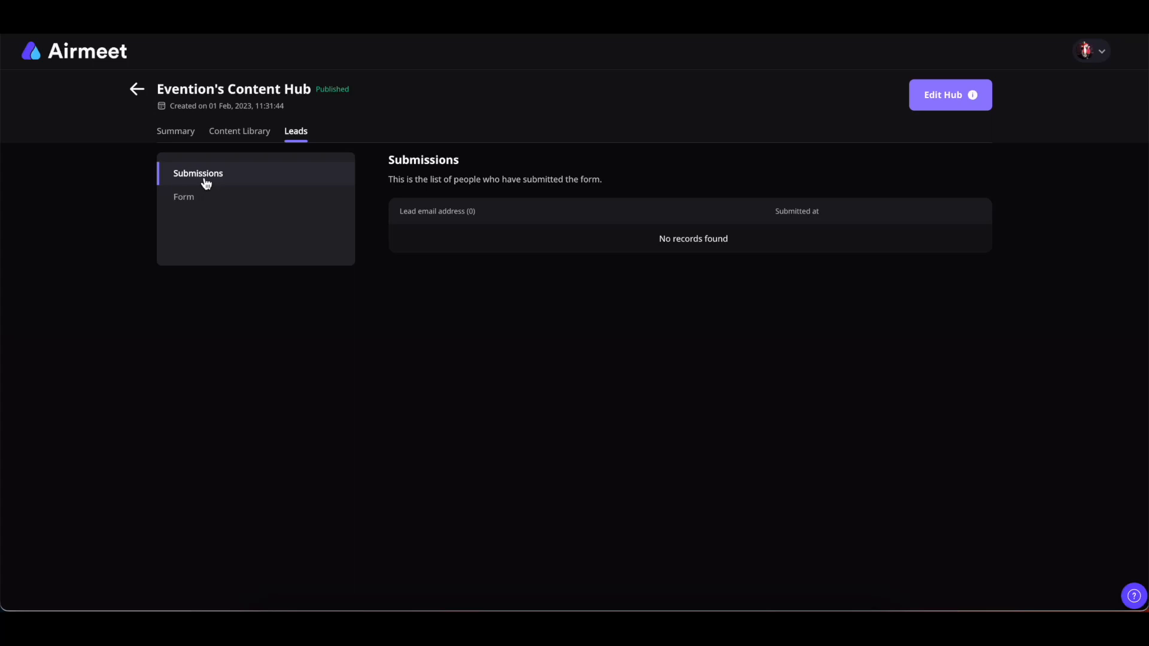
click(199, 203)
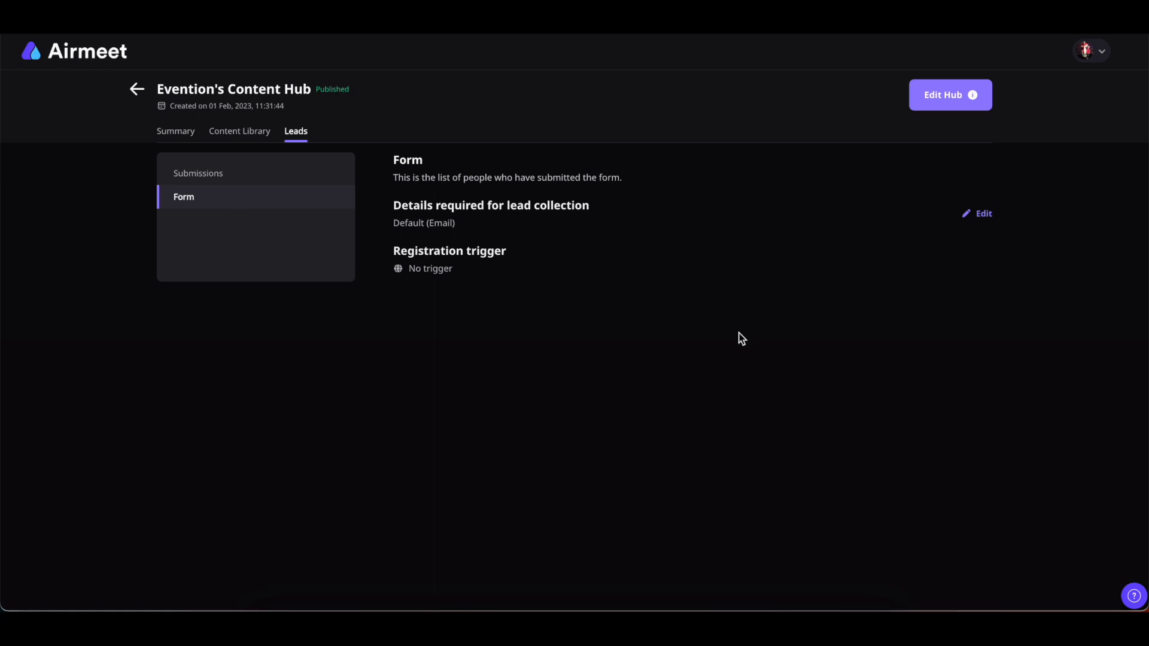
click(983, 215)
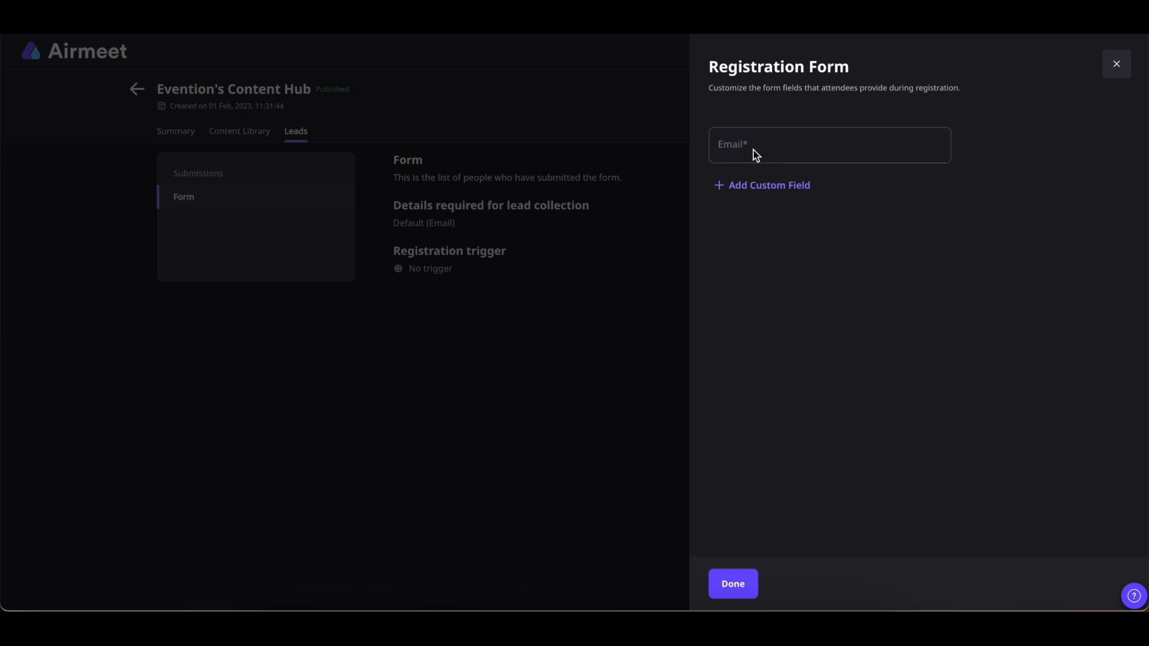
click(743, 189)
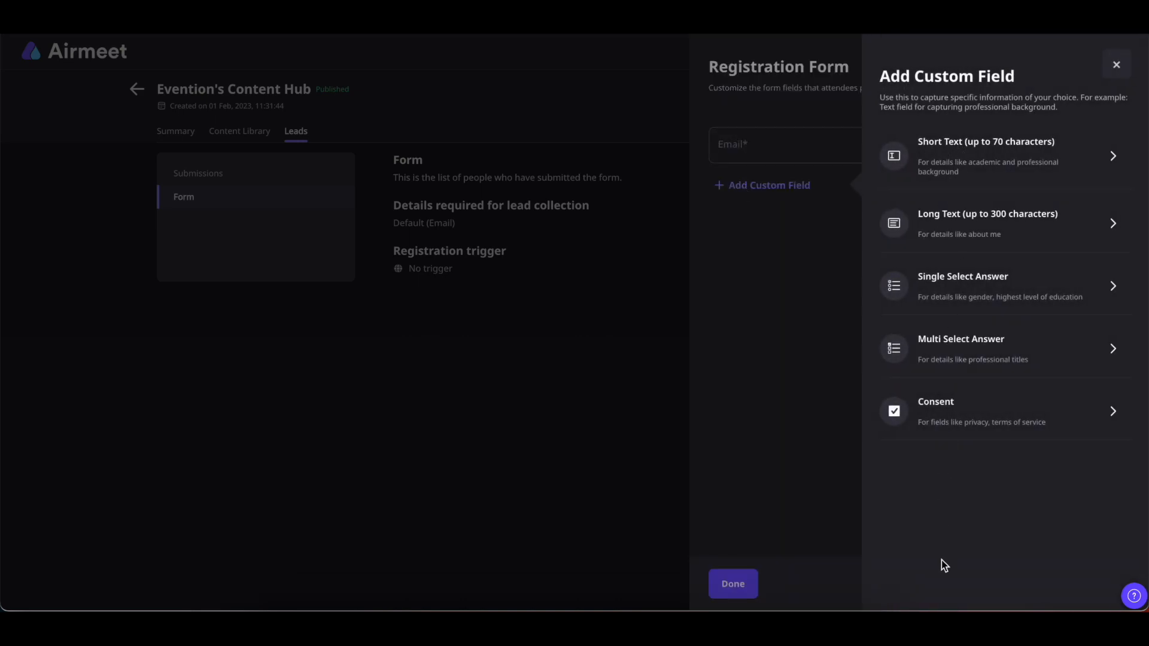
click(951, 174)
click(952, 174)
text(Full Name)
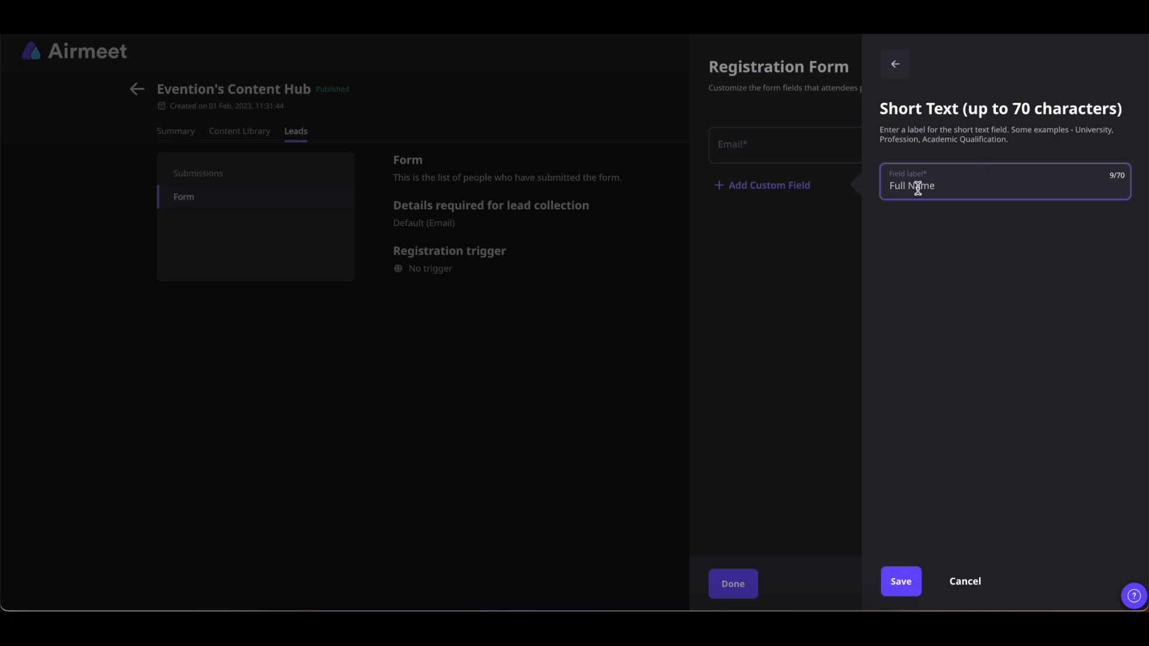
click(896, 578)
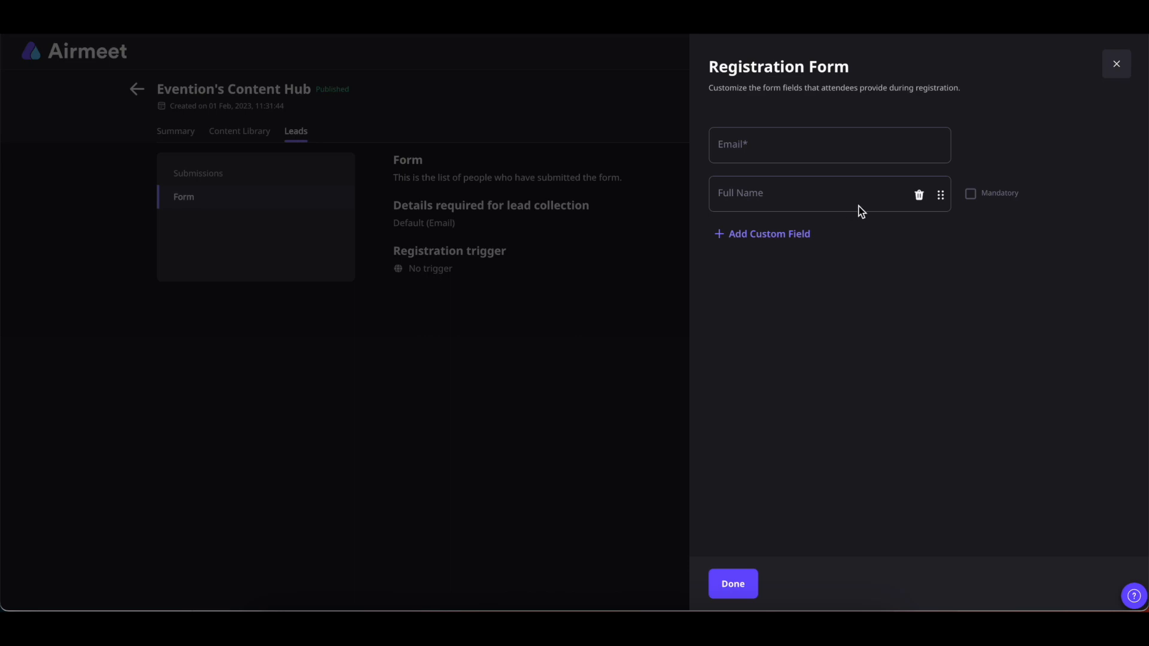
click(971, 194)
Step: Add an "About me" long text field and a single-select "Gender" field with options M, F and Other
click(756, 237)
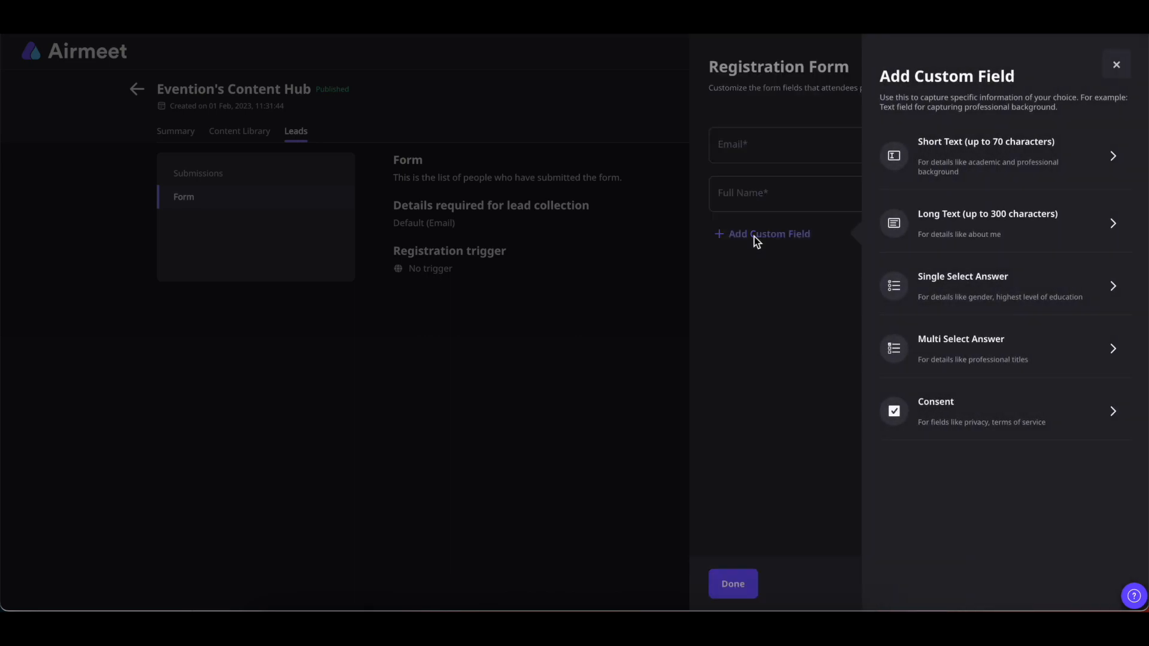
click(1006, 240)
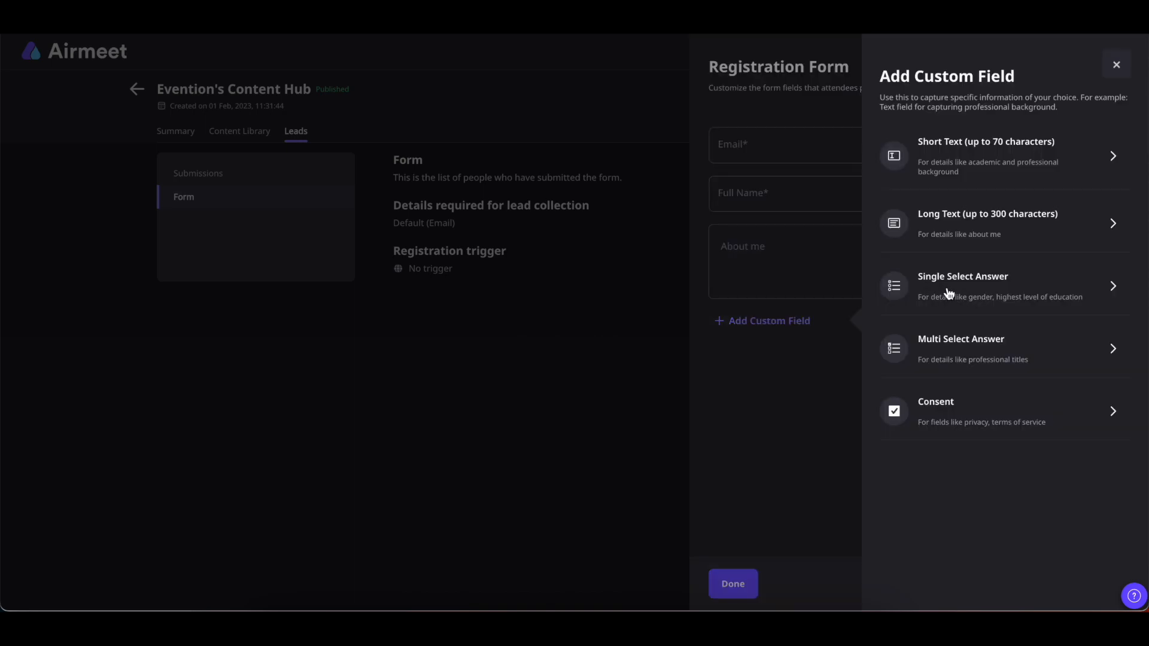
click(963, 287)
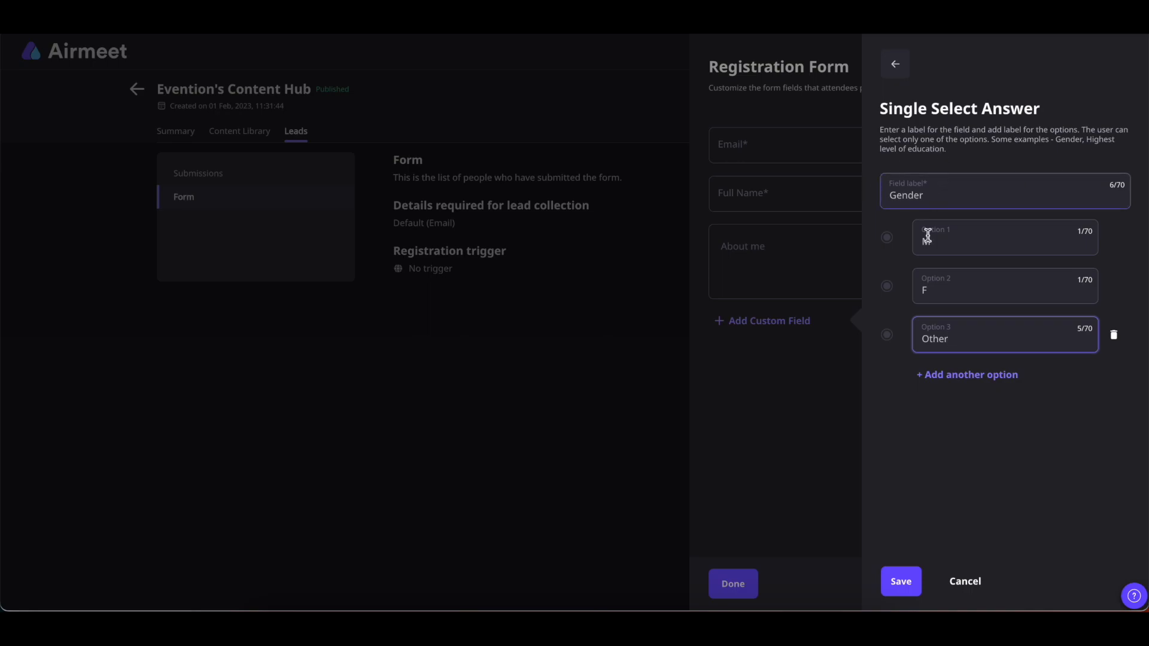
click(914, 581)
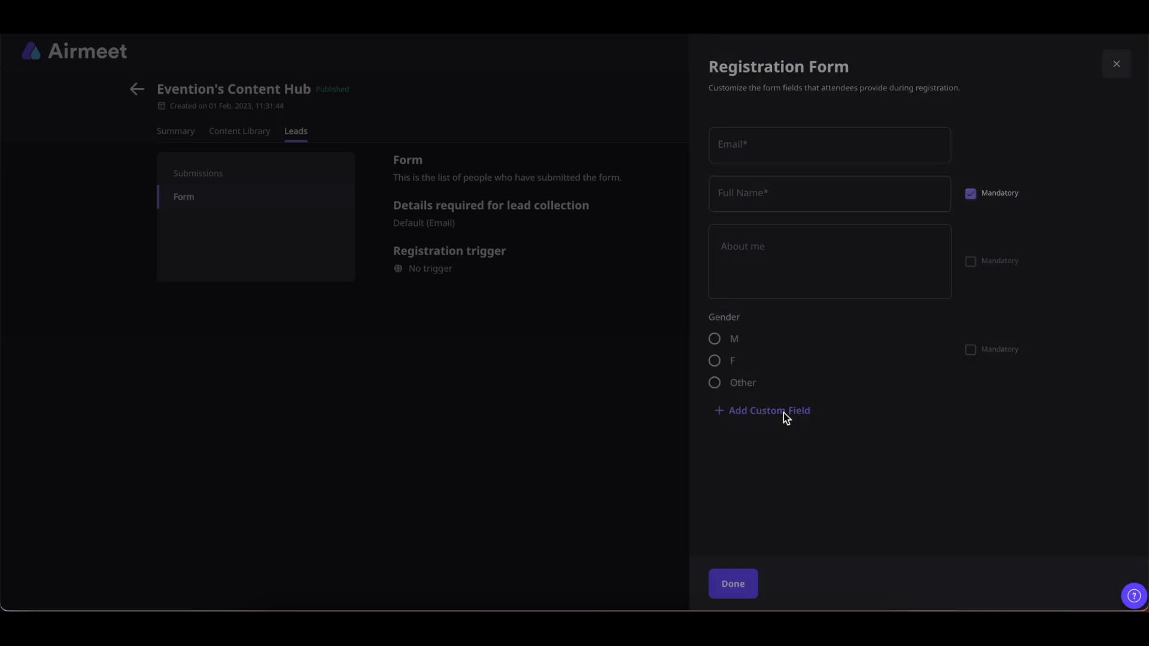
Step: Start another custom field and check the setup of the Multi Select Answer type
click(784, 412)
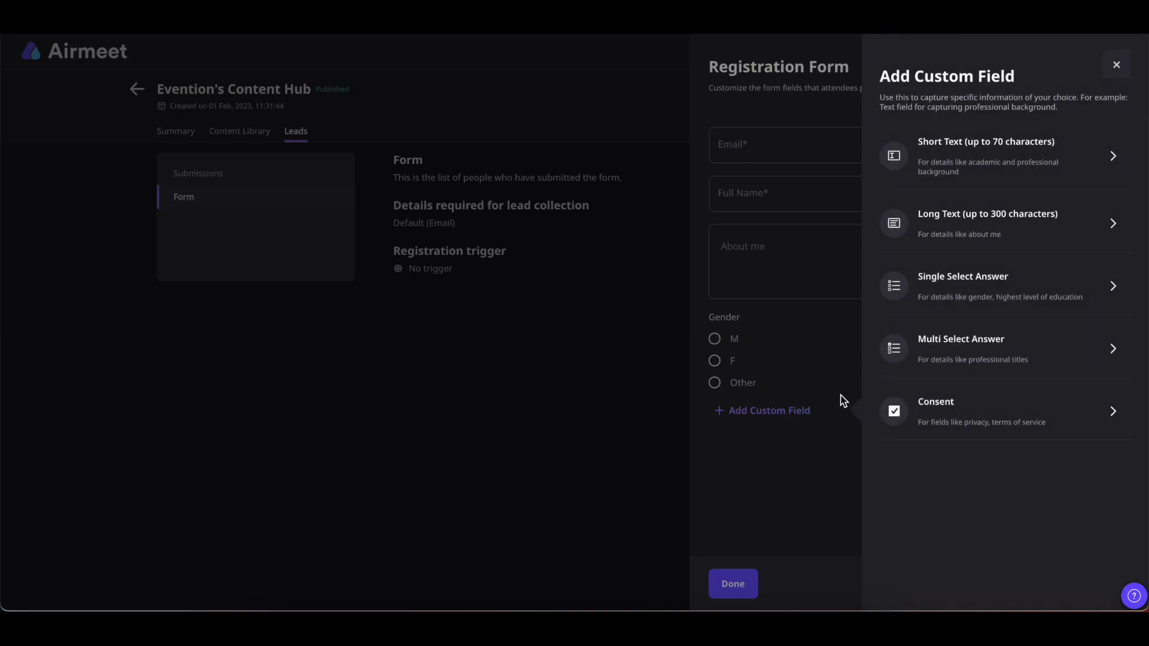
click(961, 360)
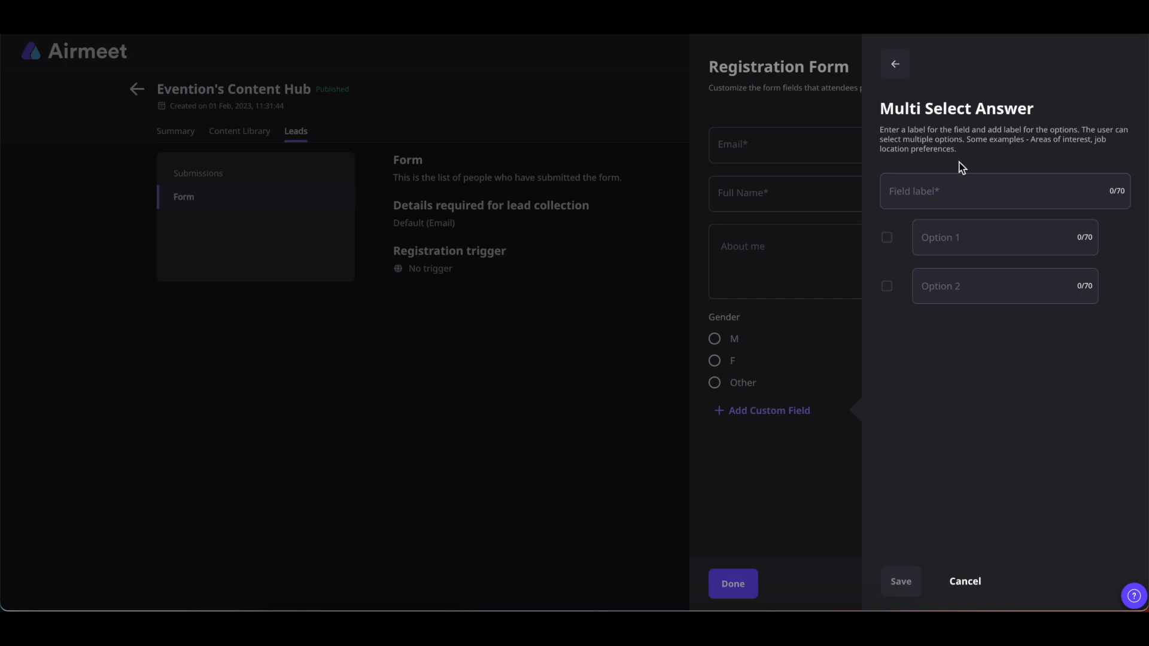
click(896, 64)
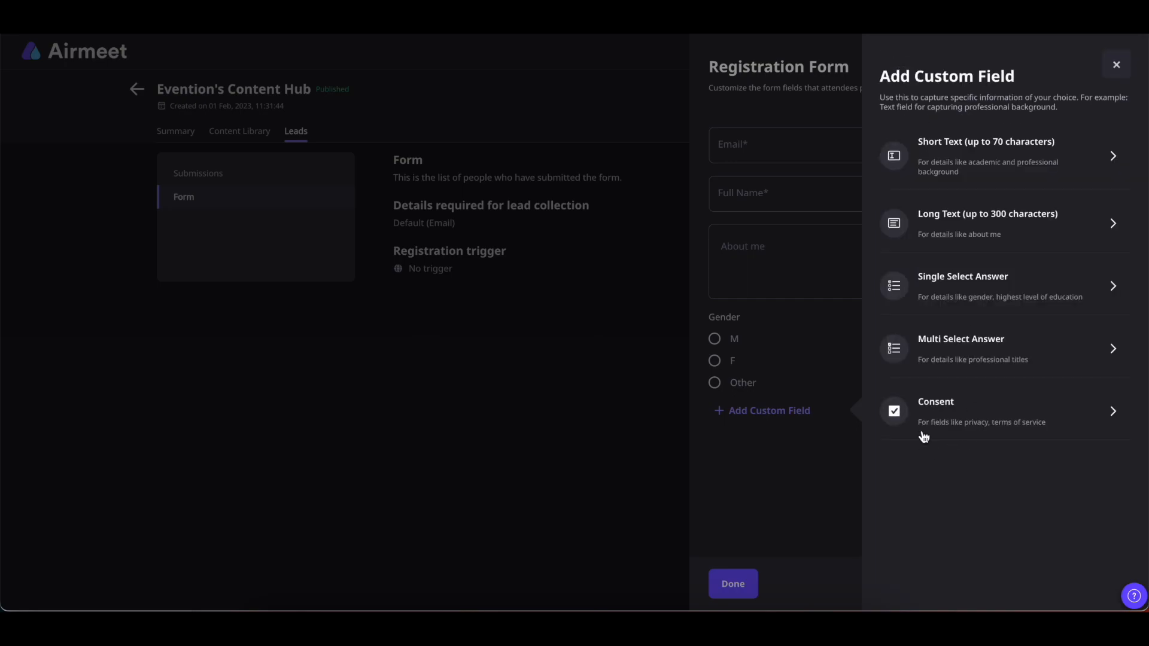
Step: Add a mandatory consent field "I agree to the terms and conditions" with "terms and conditions" linked, and save the registration form
click(935, 415)
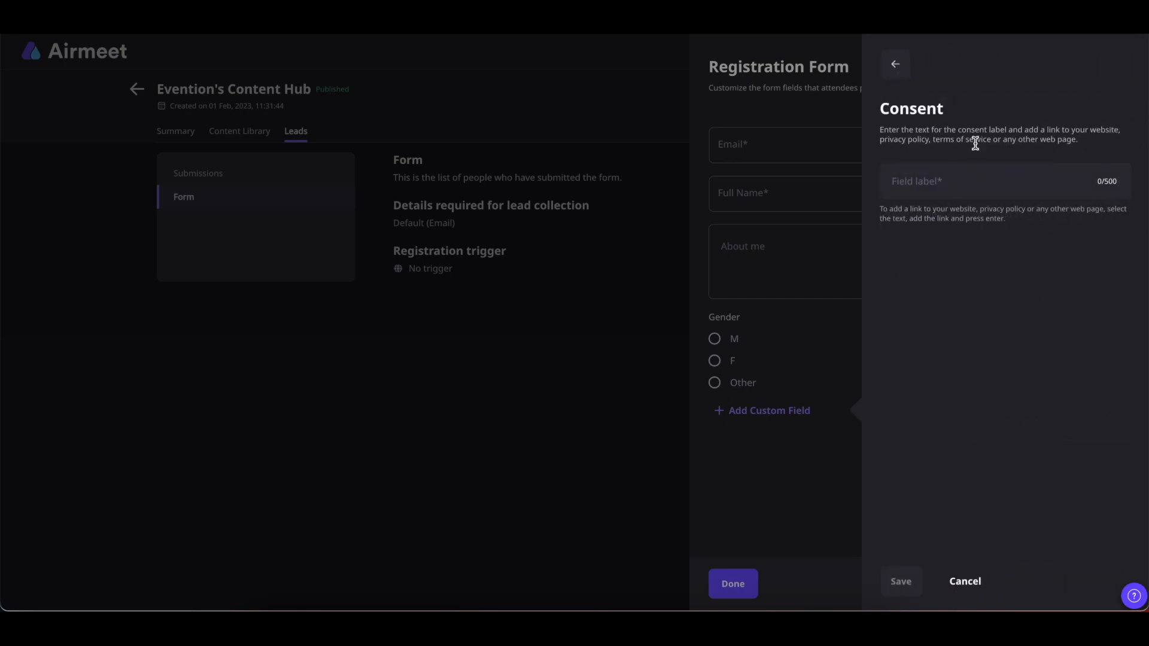
click(960, 187)
text(I agree to the terms and conditions)
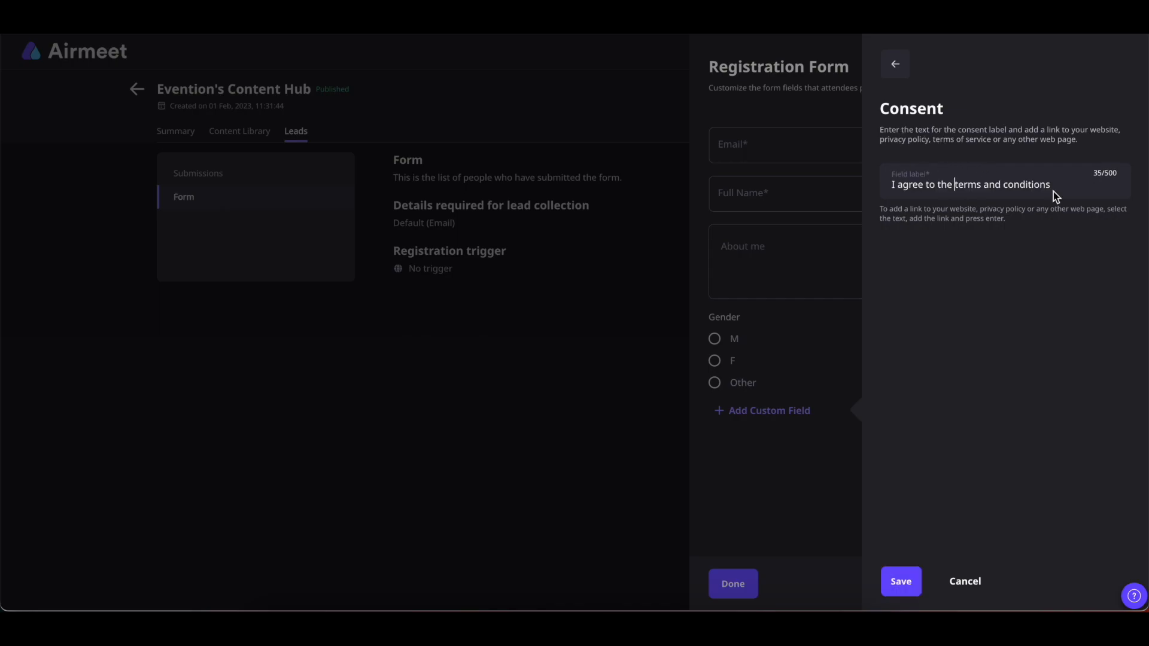
drag(1052, 185, 952, 187)
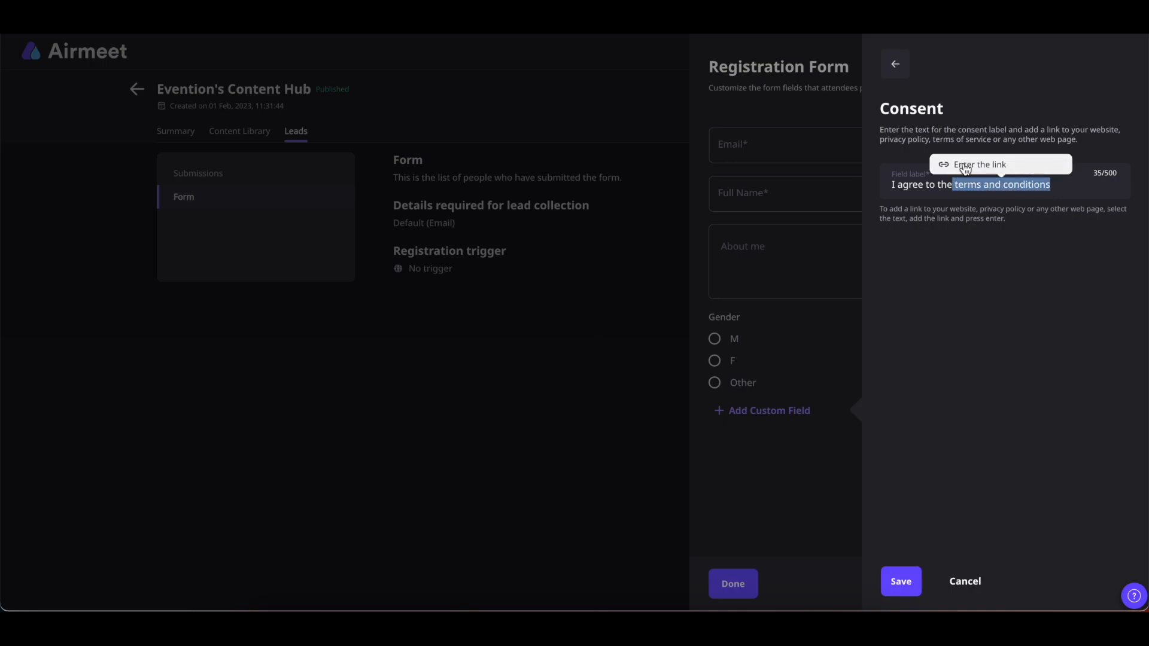
click(964, 162)
key(Return)
click(902, 582)
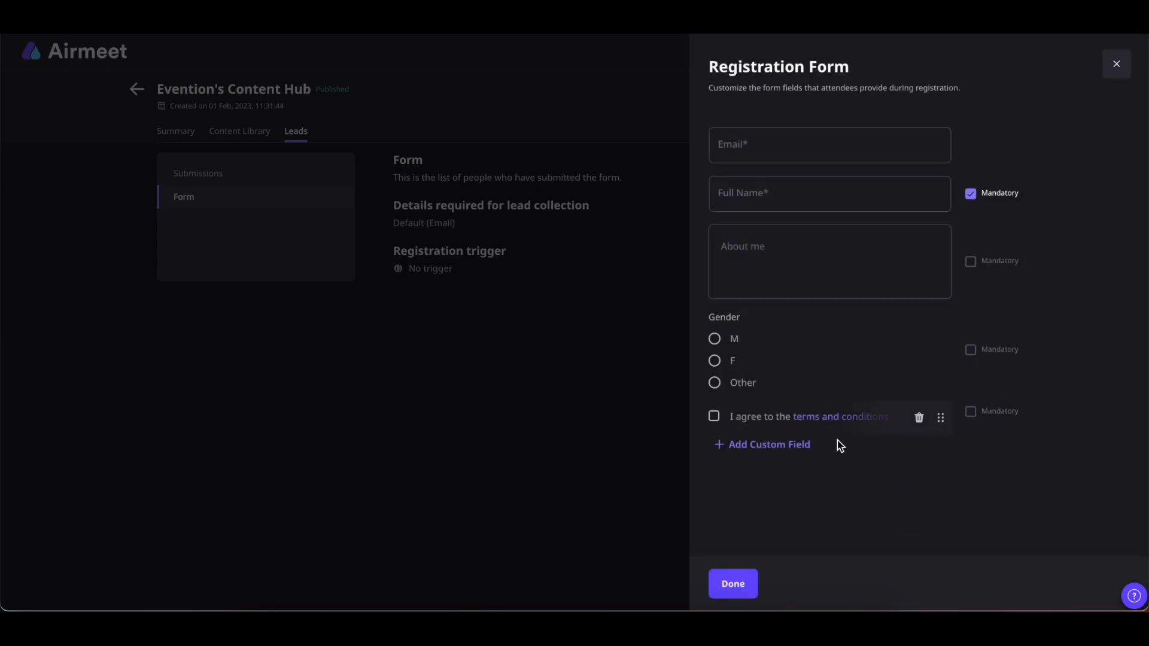
click(970, 413)
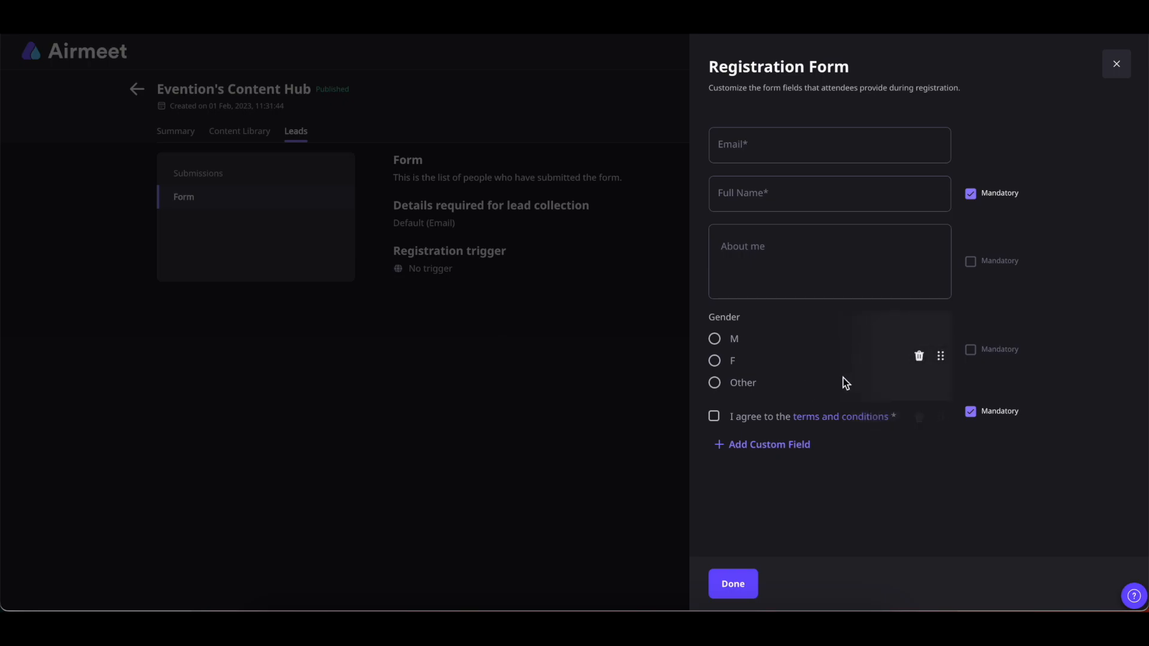
click(749, 585)
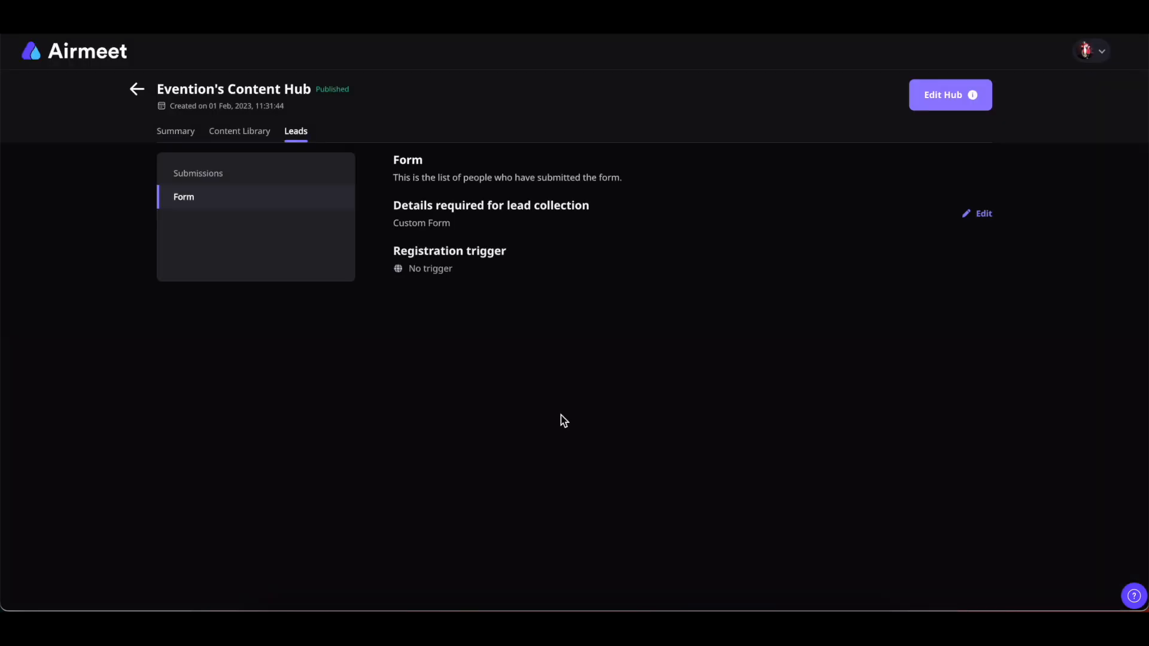
Step: Make the form mandatory, set it to open after scrolling a certain percentage of the page, and check the lead submissions list
click(434, 268)
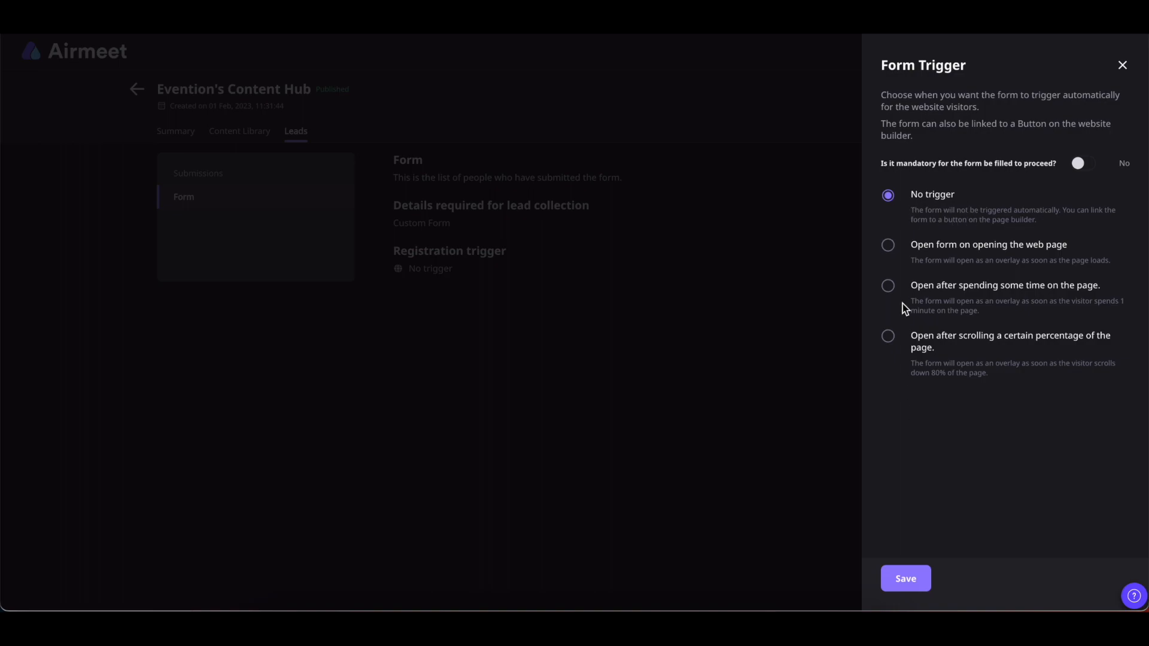
click(890, 248)
click(913, 288)
click(890, 338)
click(1085, 169)
click(904, 585)
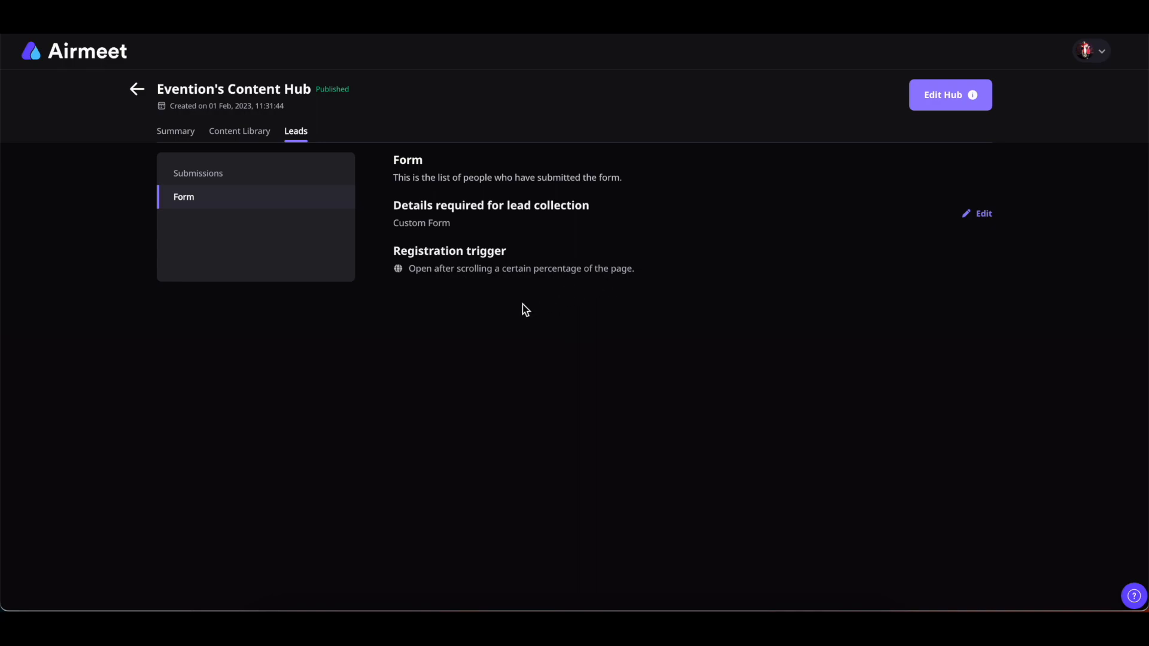
click(200, 180)
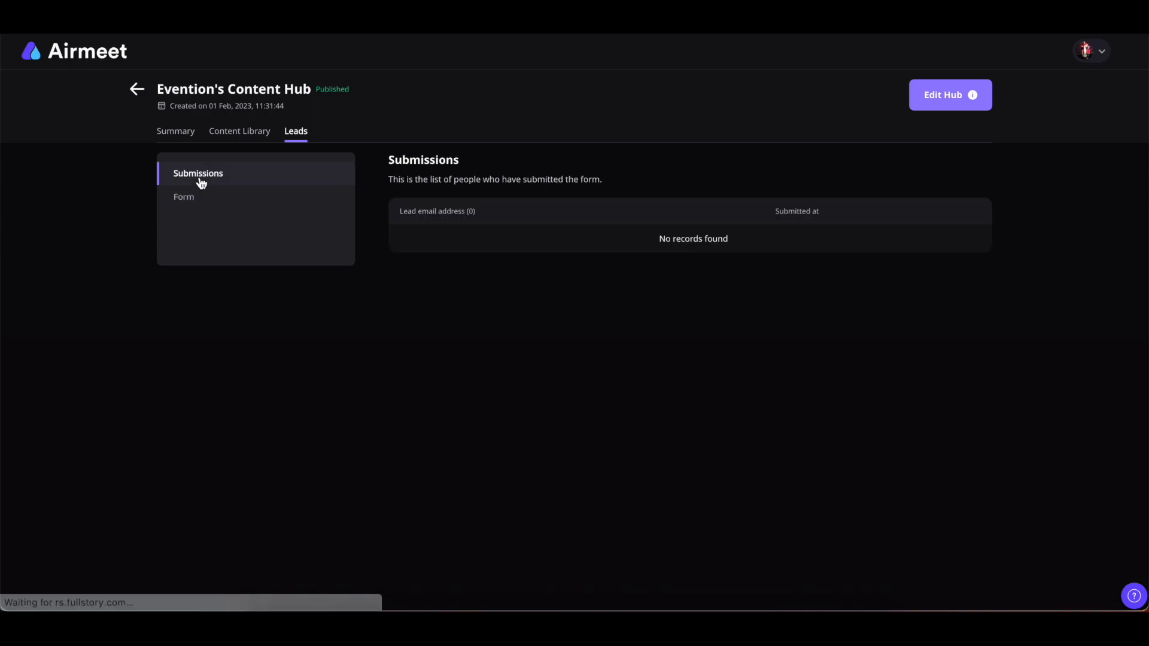